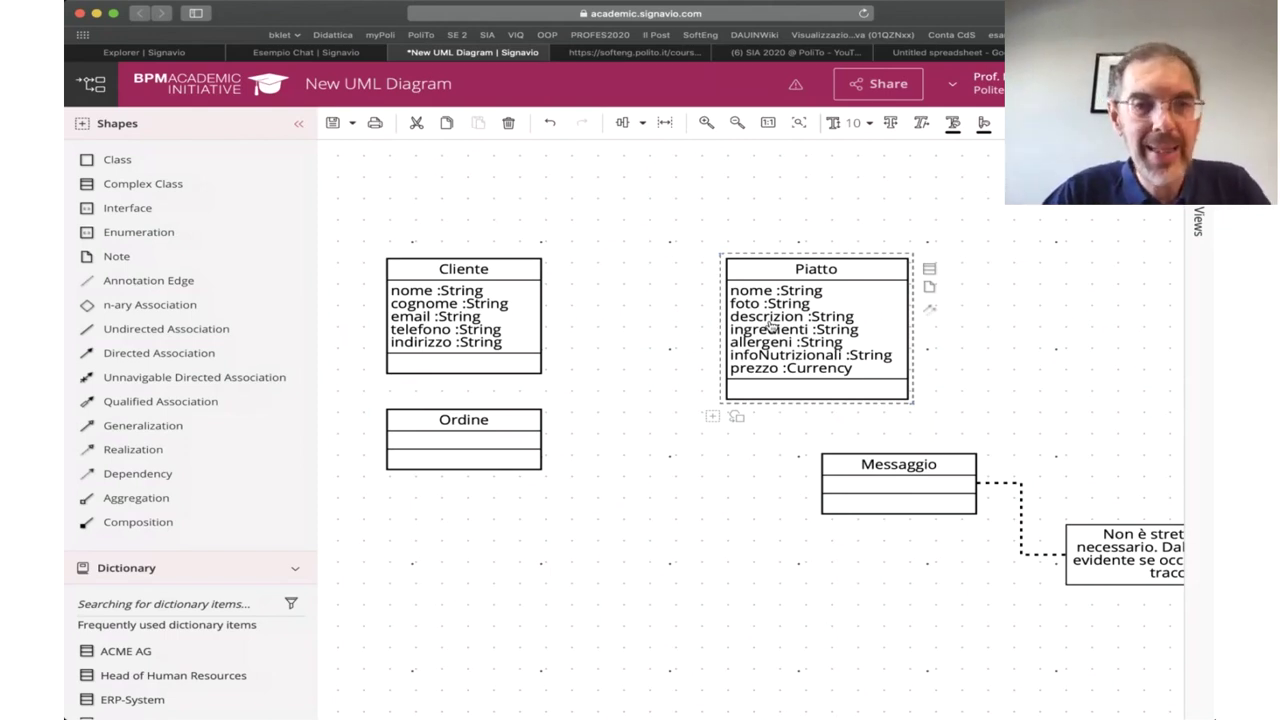
- Add a class named "Ingrediente" in the empty area above and to the right of the Piatto class
{"action": "scroll", "coordinate": [771, 325], "scroll_direction": "right", "scroll_amount": 5}
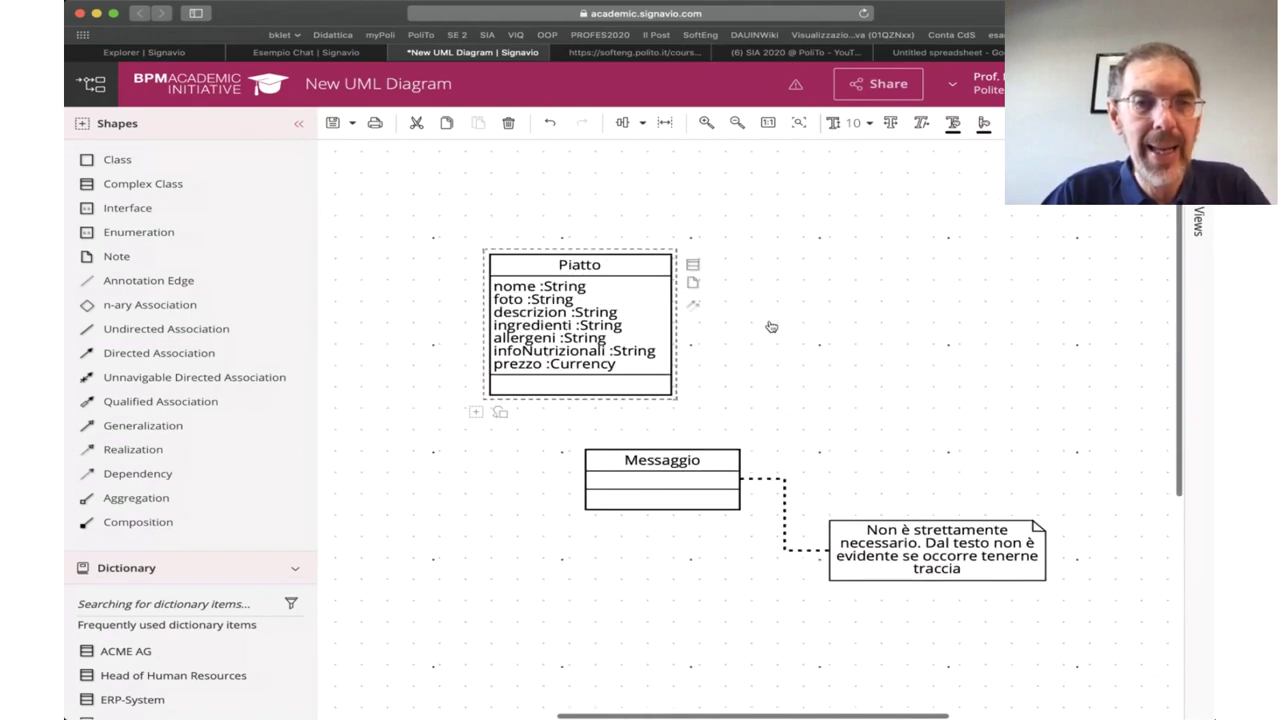
{"action": "left_click", "coordinate": [785, 323]}
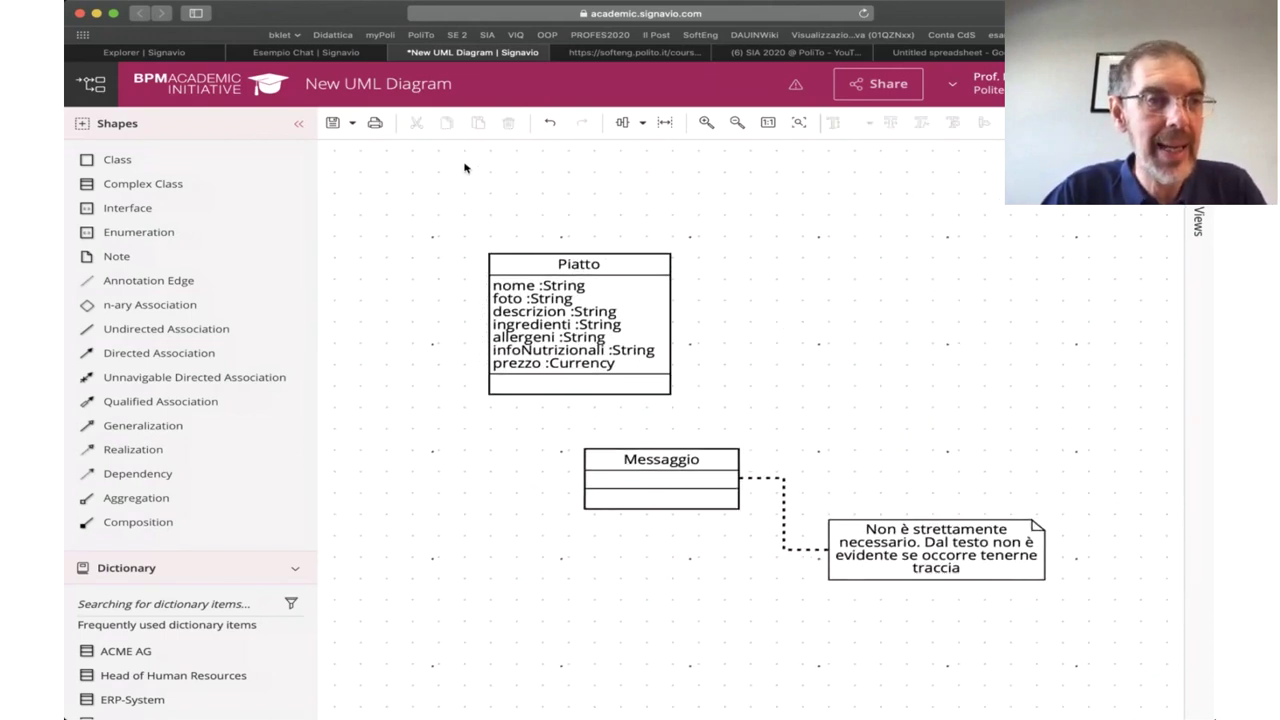
{"action": "left_click_drag", "start_coordinate": [137, 175], "coordinate": [958, 211]}
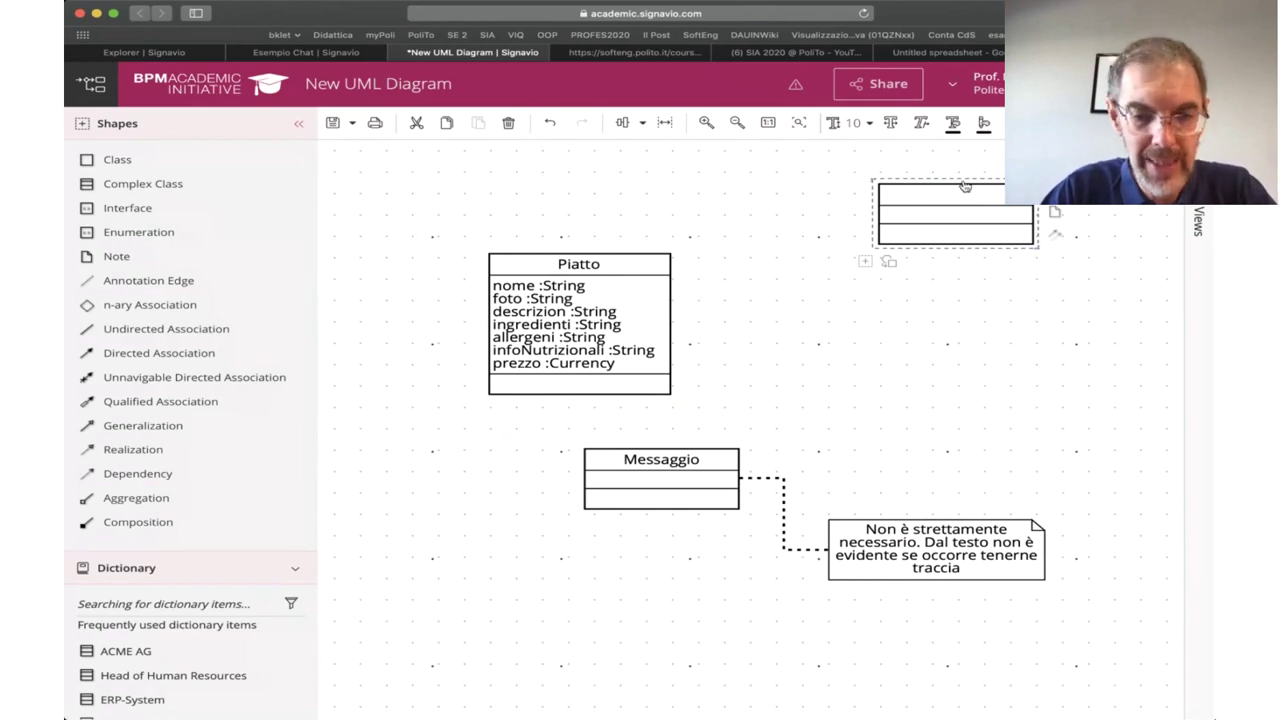
{"action": "double_click", "coordinate": [963, 181]}
{"action": "type", "text": "Ingrediente"}
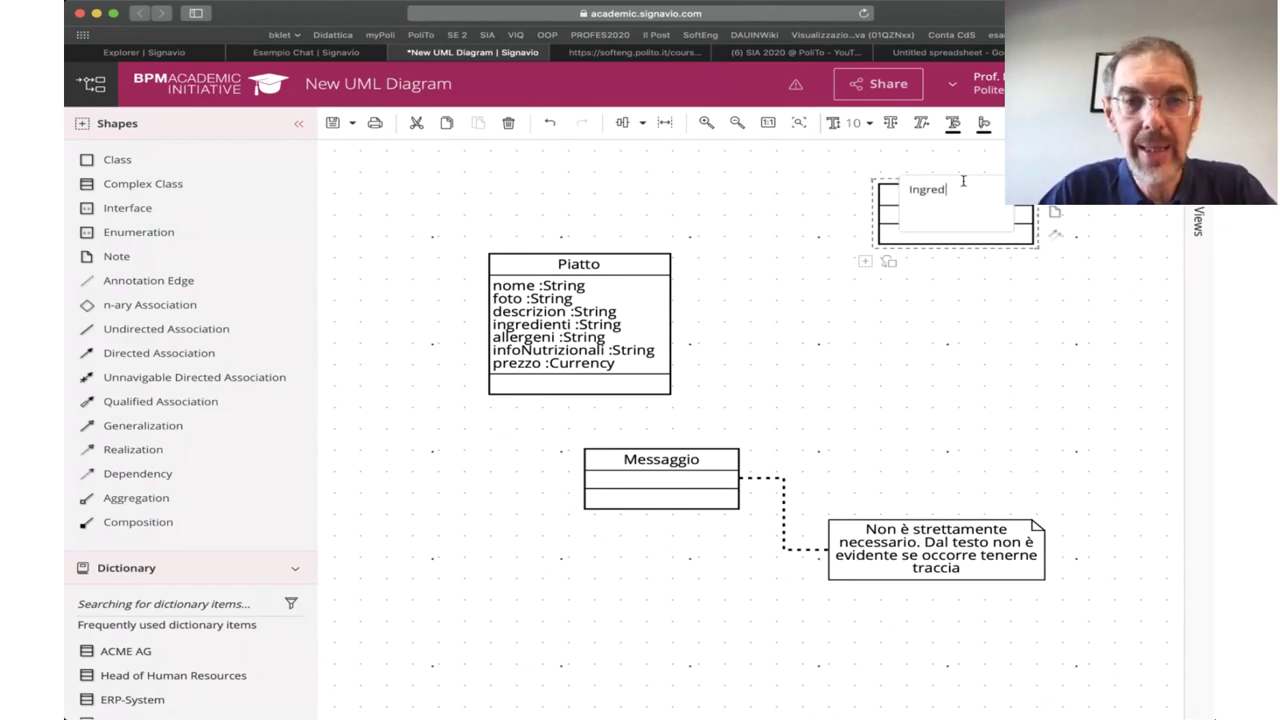
{"action": "left_click", "coordinate": [1008, 307]}
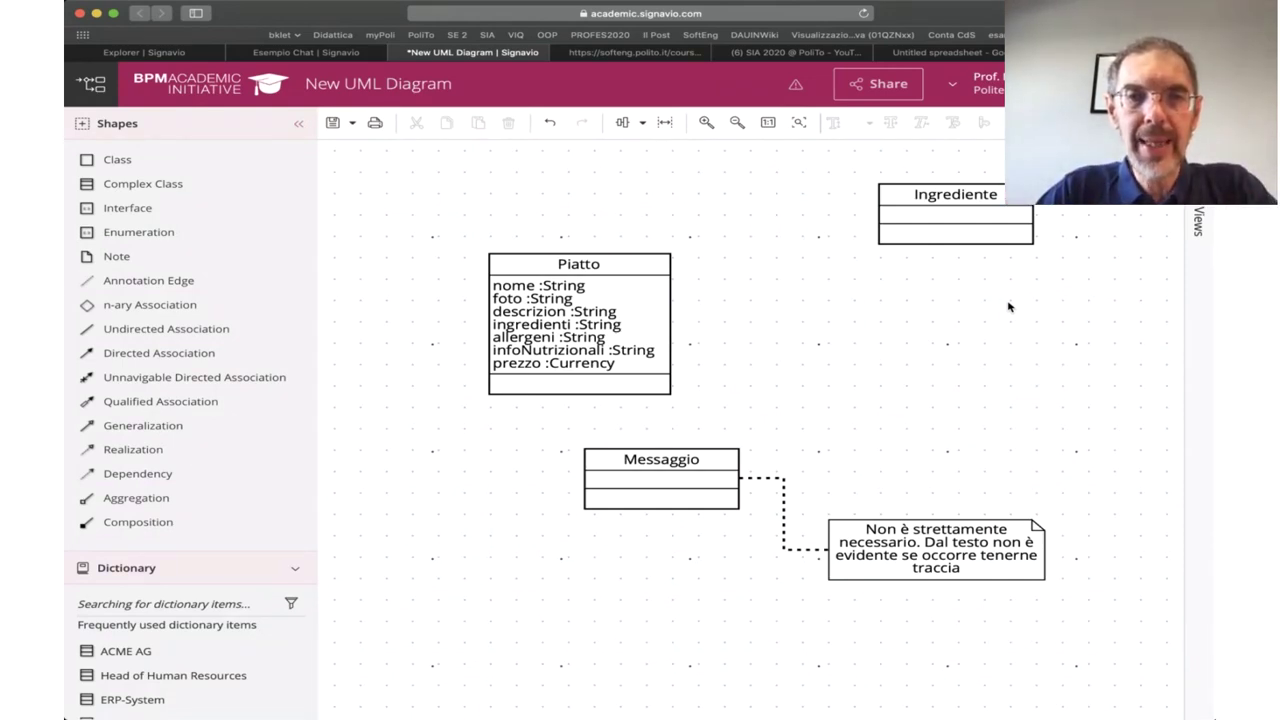
- Add an attribute "nome" of type String to the Ingrediente class
{"action": "double_click", "coordinate": [1012, 212]}
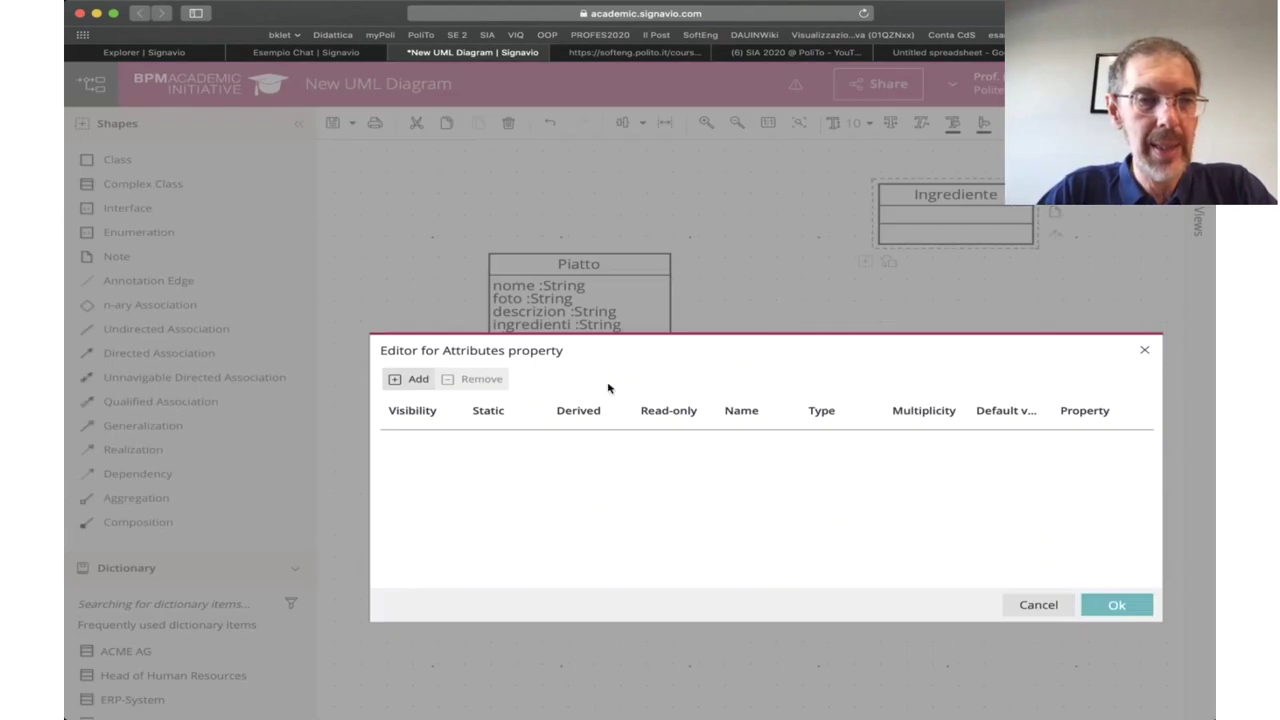
{"action": "left_click", "coordinate": [415, 379]}
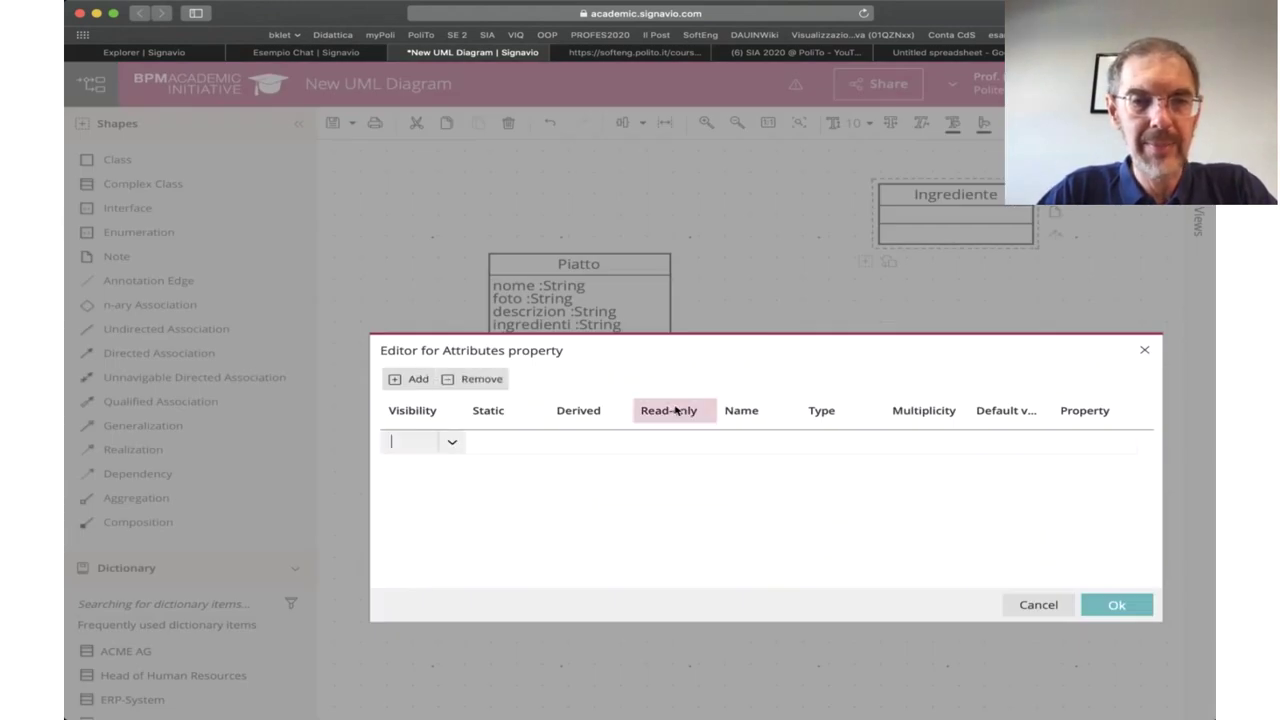
{"action": "left_click", "coordinate": [735, 441]}
{"action": "type", "text": "nome"}
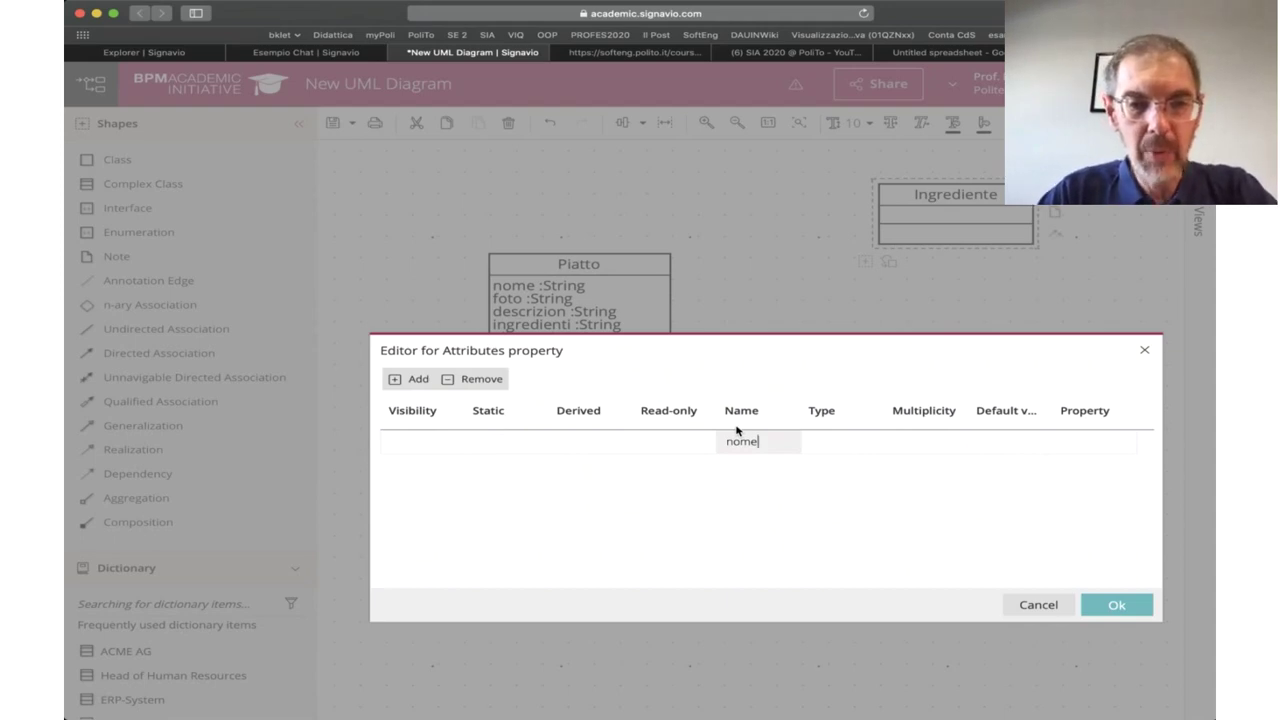
{"action": "left_click", "coordinate": [833, 435]}
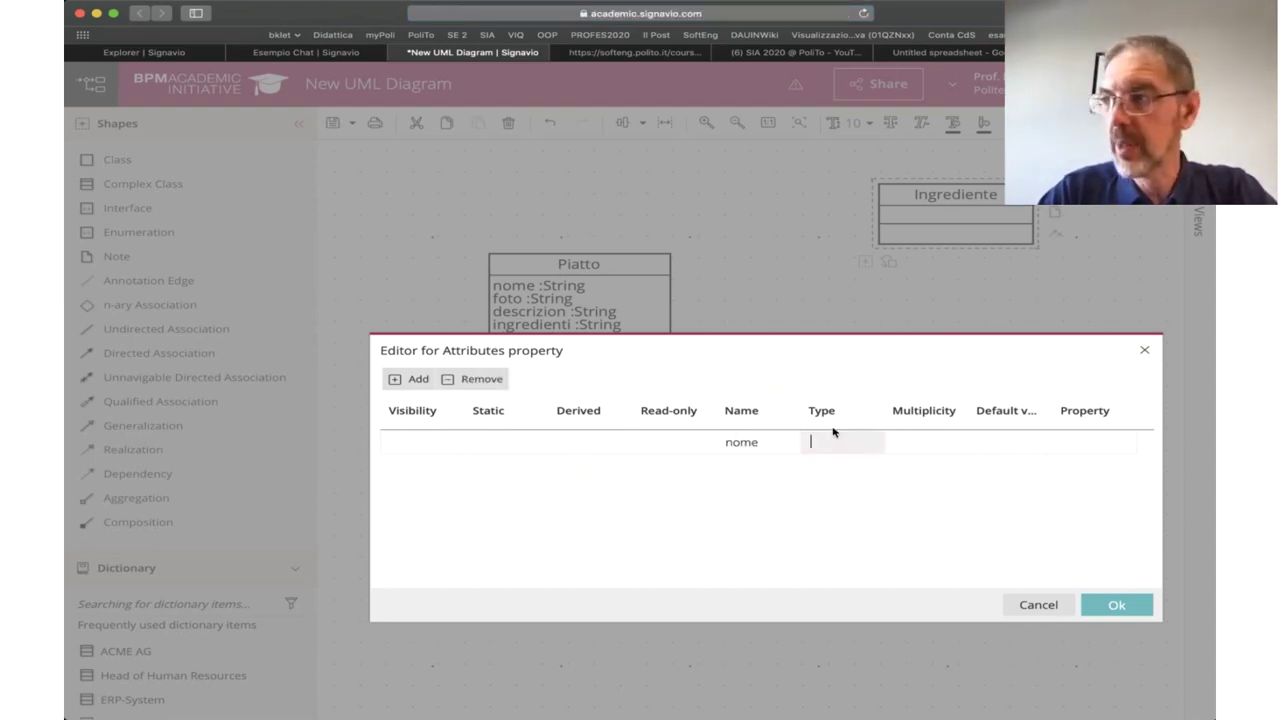
{"action": "type", "text": "String"}
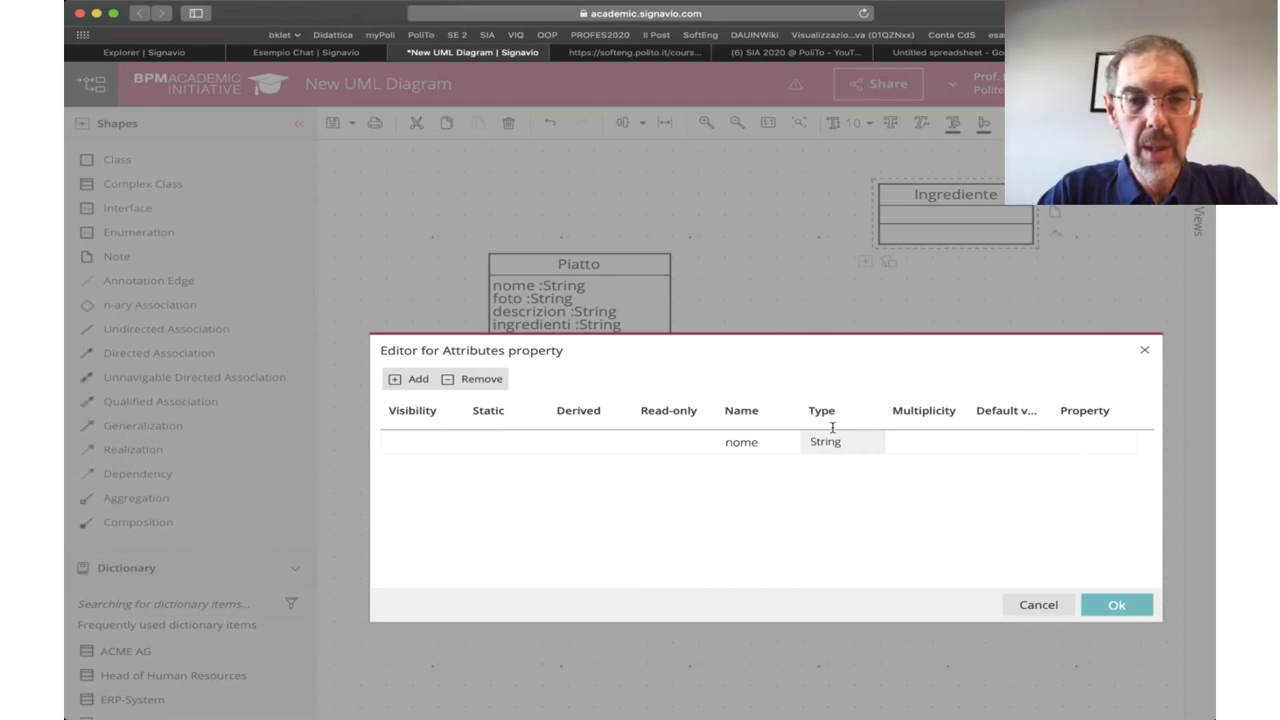
{"action": "key", "text": "Return"}
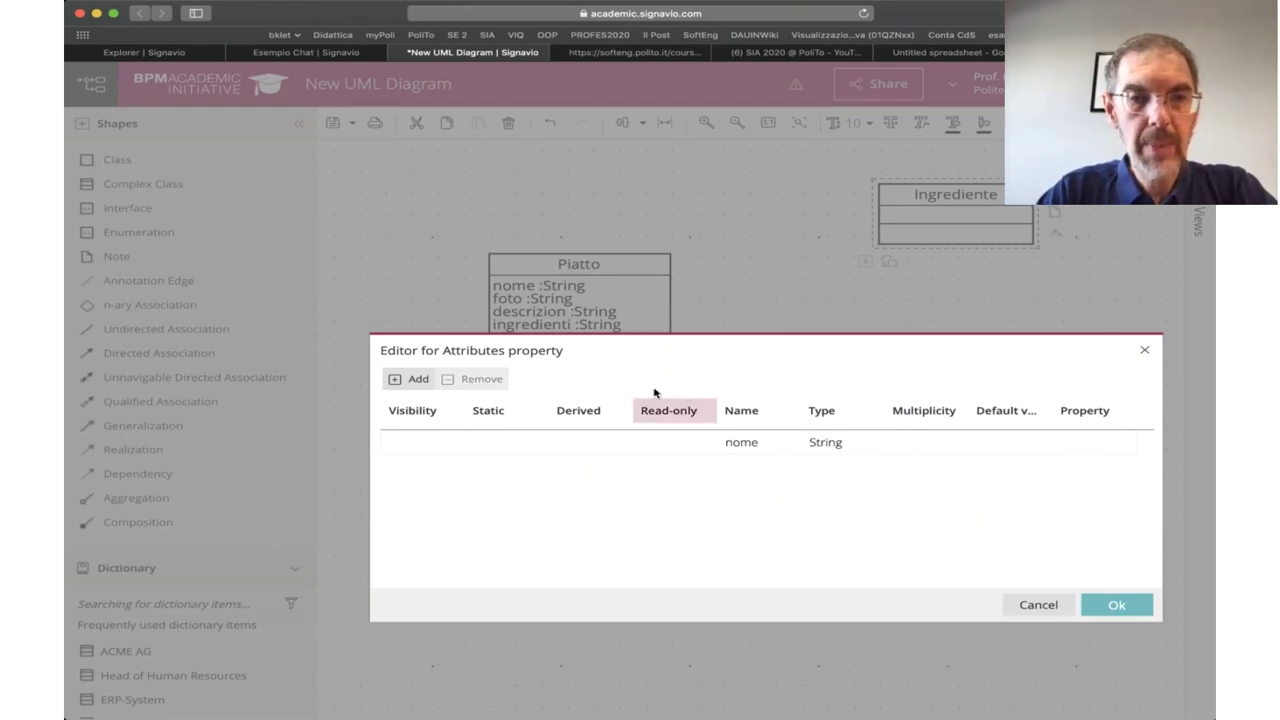
- Add a second attribute "carbs" of type float to the Ingrediente class and apply the attribute list
{"action": "left_click", "coordinate": [414, 378]}
{"action": "left_click", "coordinate": [760, 460]}
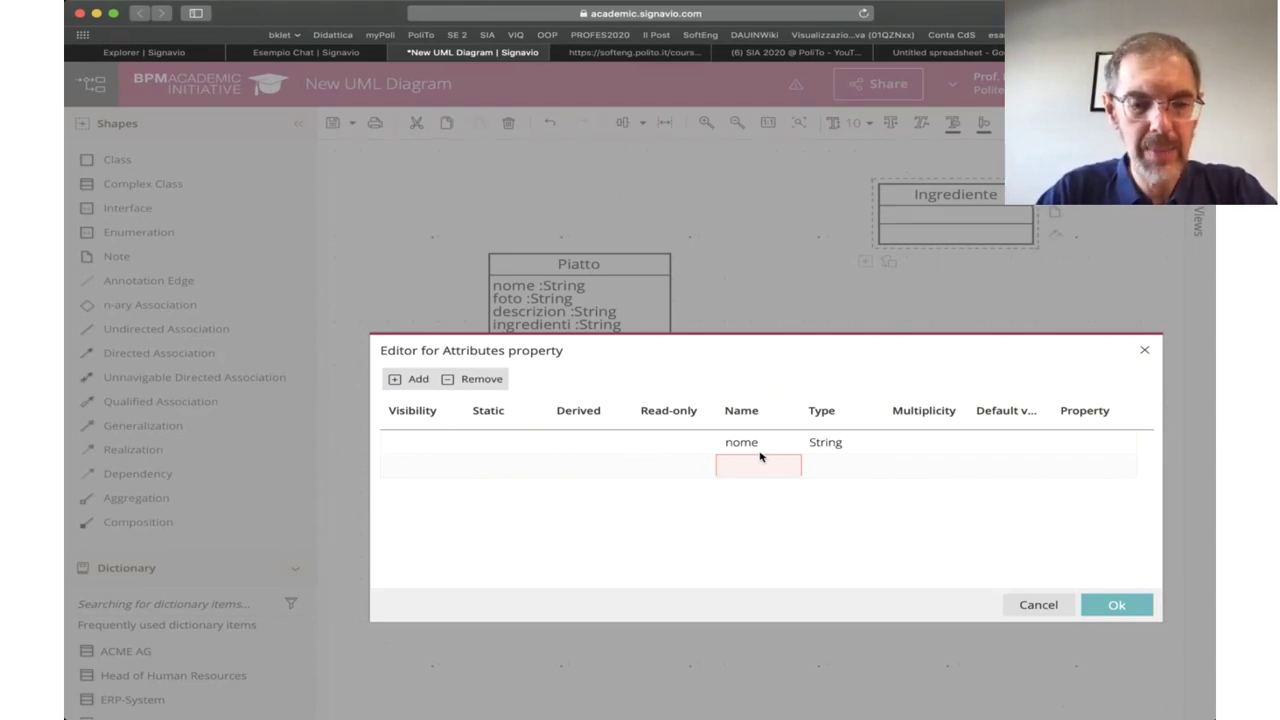
{"action": "type", "text": "carbs"}
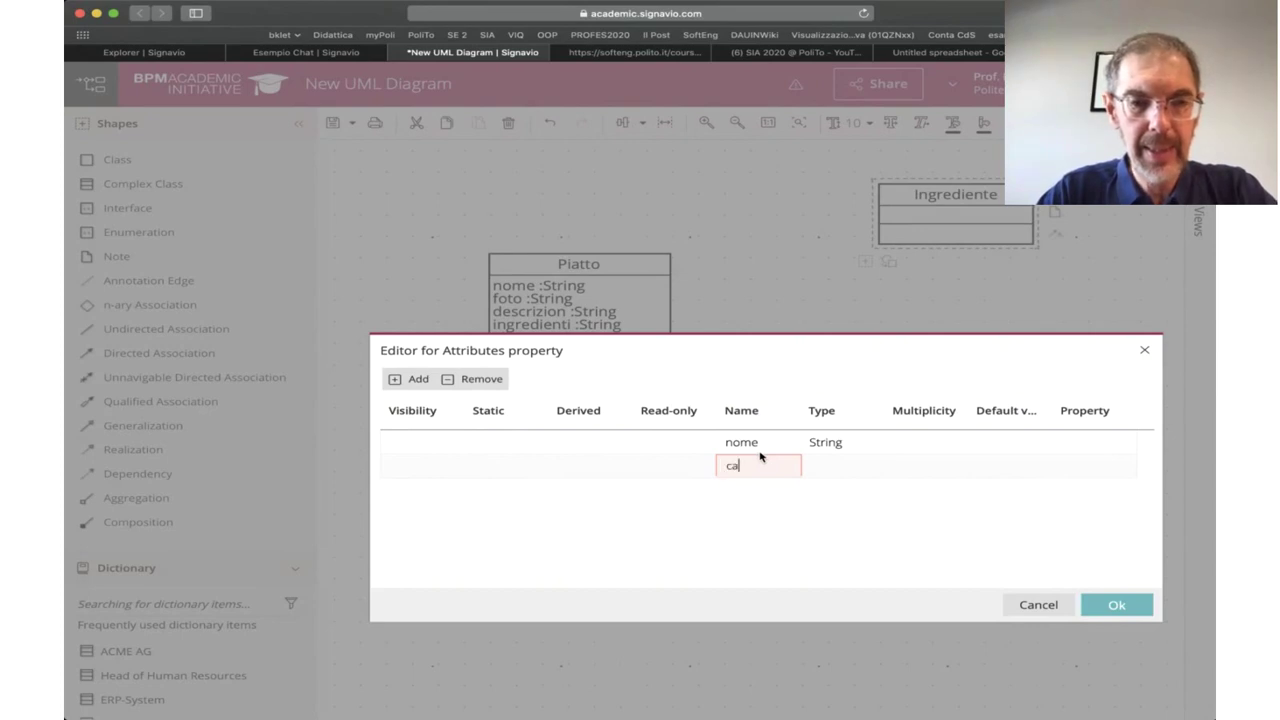
{"action": "left_click", "coordinate": [849, 456]}
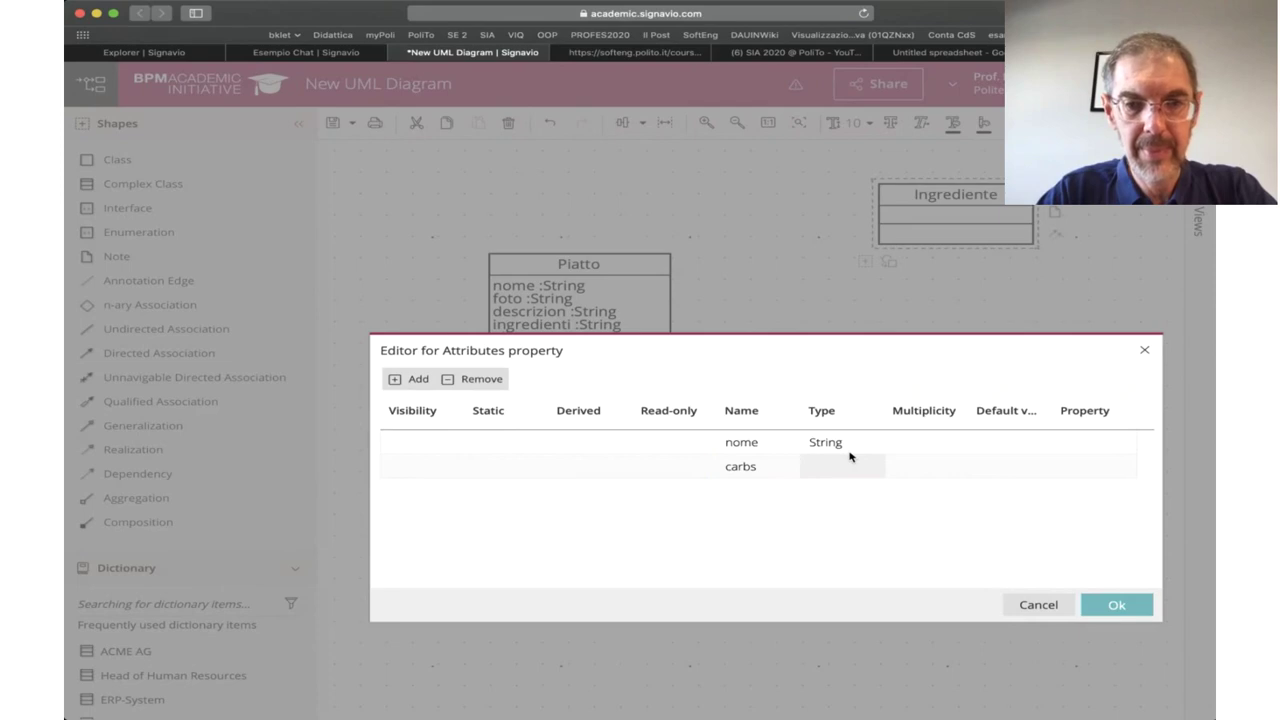
{"action": "type", "text": "float"}
{"action": "key", "text": "Return"}
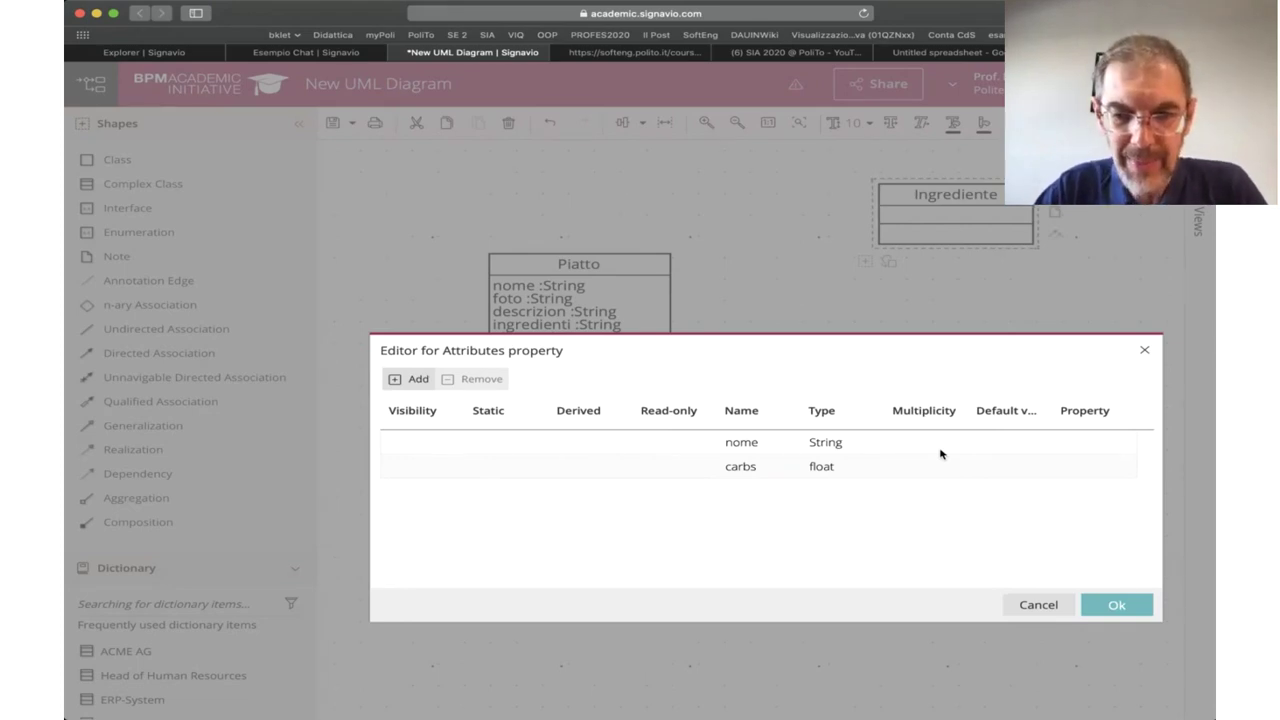
{"action": "left_click", "coordinate": [1108, 594]}
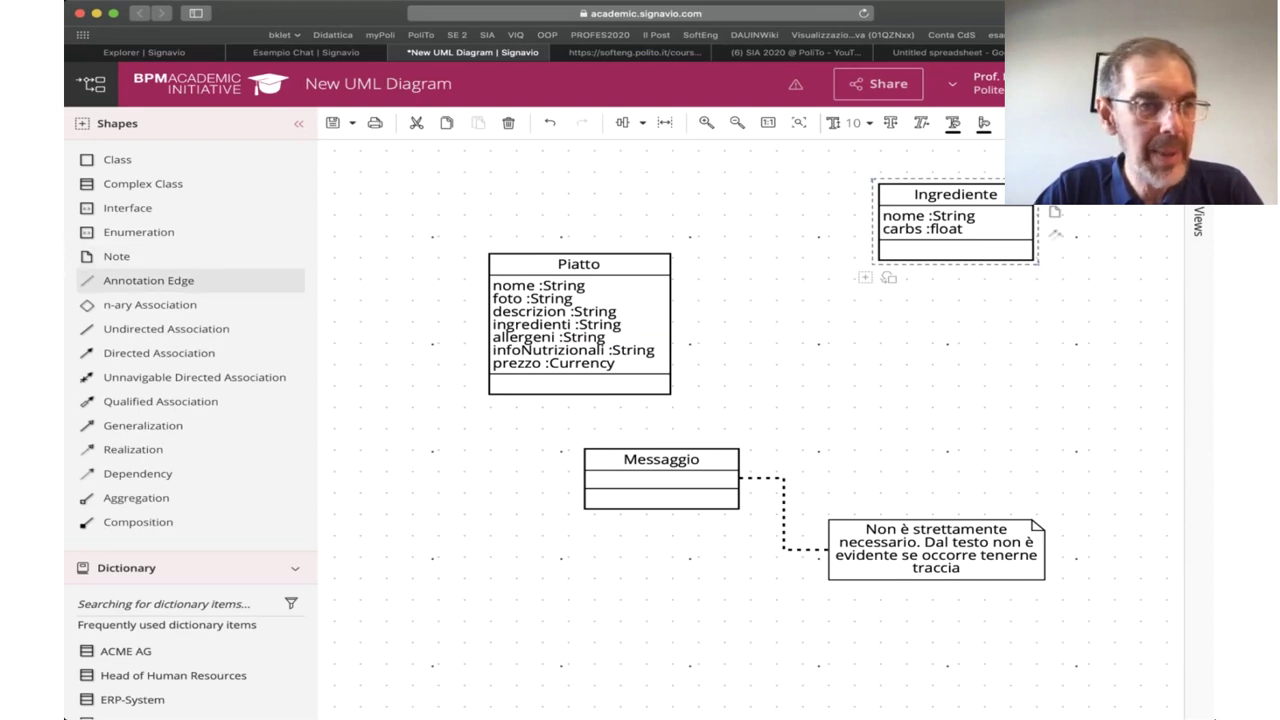
- Connect the Piatto class to the Ingrediente class with an undirected association
{"action": "mouse_move", "coordinate": [165, 276]}
{"action": "left_mouse_down"}
{"action": "mouse_move", "coordinate": [724, 309]}
{"action": "mouse_move", "coordinate": [271, 249]}
{"action": "mouse_move", "coordinate": [231, 249]}
{"action": "mouse_move", "coordinate": [305, 257]}
{"action": "mouse_move", "coordinate": [142, 302]}
{"action": "left_mouse_up"}
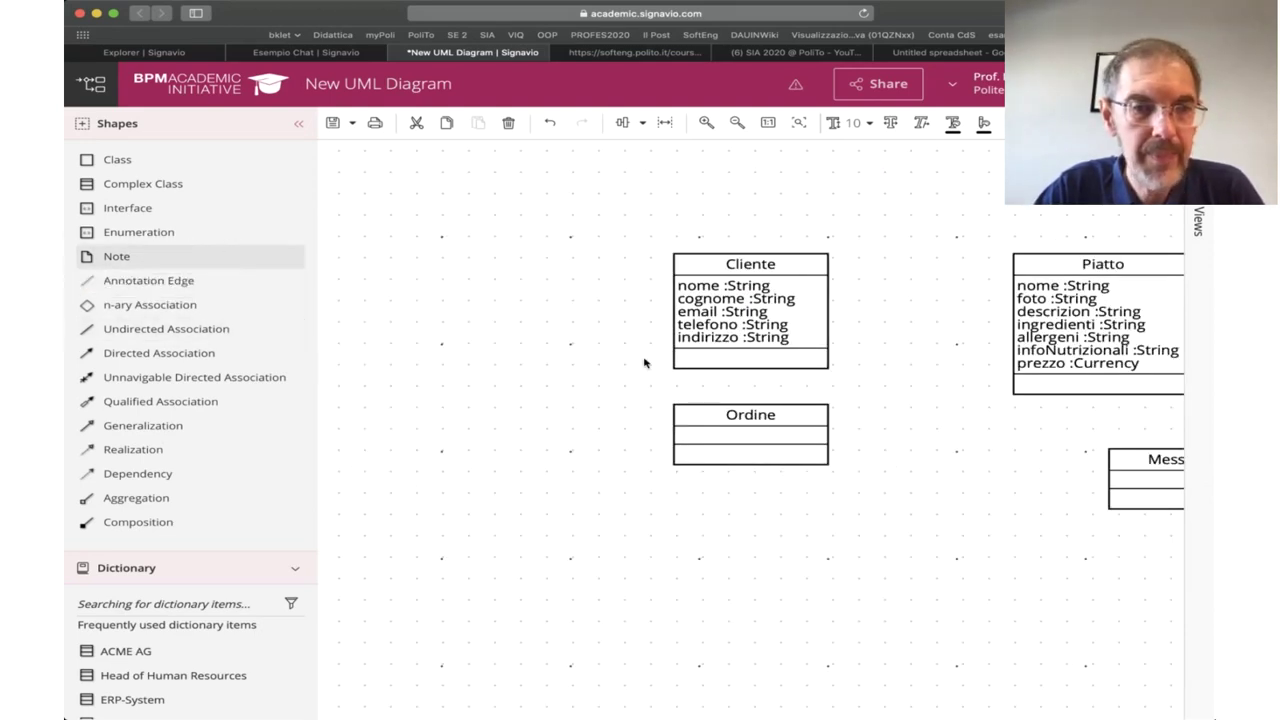
{"action": "scroll", "coordinate": [643, 363], "scroll_direction": "right", "scroll_amount": 5}
{"action": "left_click_drag", "start_coordinate": [222, 329], "coordinate": [741, 277]}
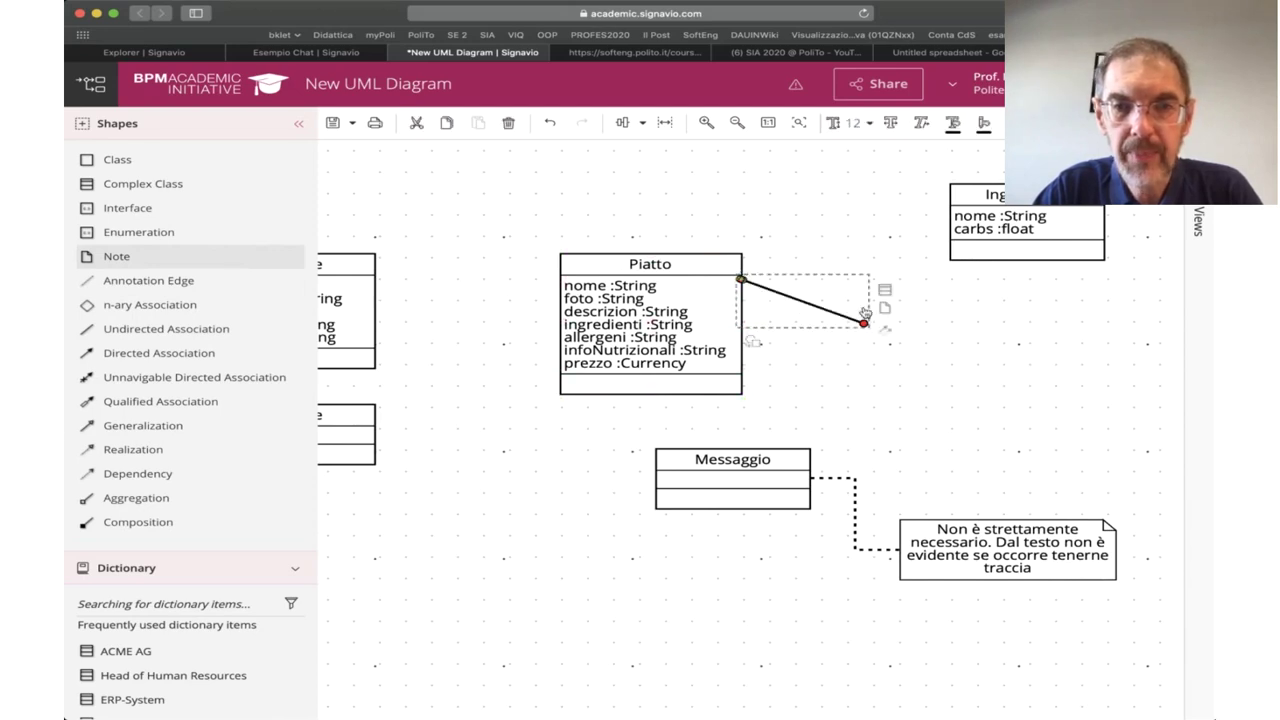
{"action": "left_click_drag", "start_coordinate": [865, 316], "coordinate": [952, 207]}
{"action": "left_click", "coordinate": [1064, 287]}
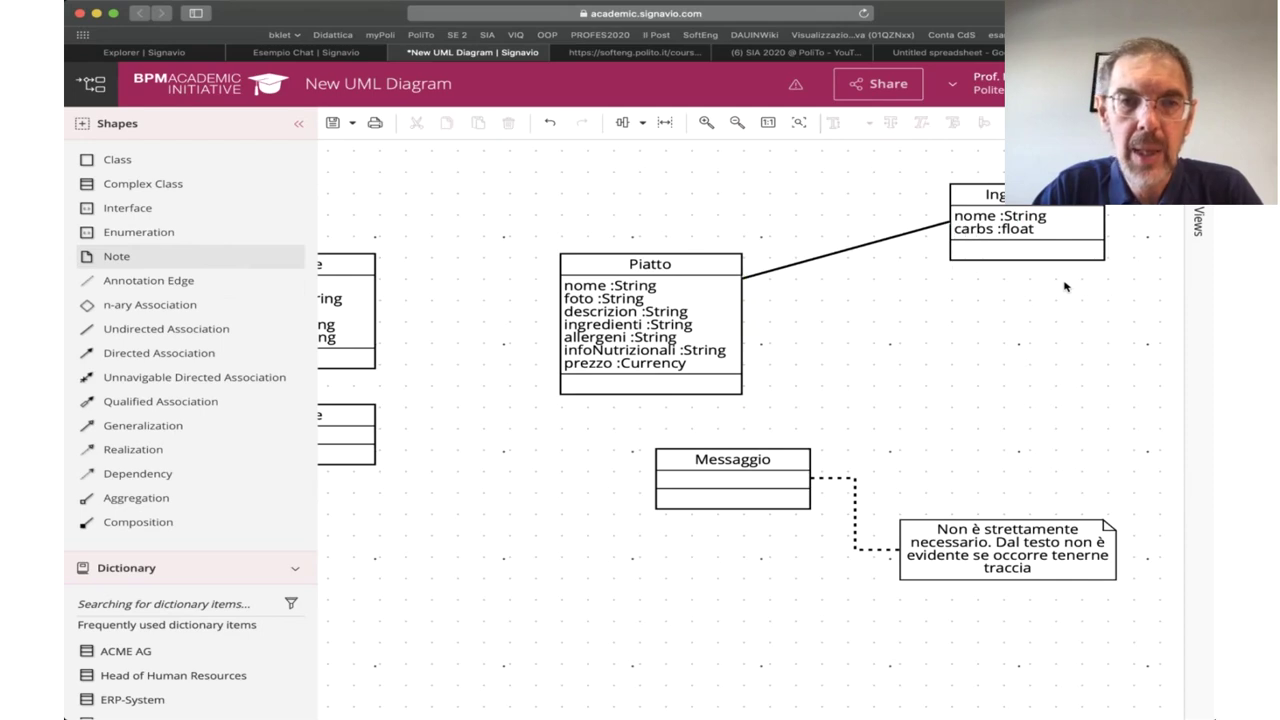
- Label the association between Piatto and Ingrediente "composto da"
{"action": "double_click", "coordinate": [843, 243]}
{"action": "type", "text": "c"}
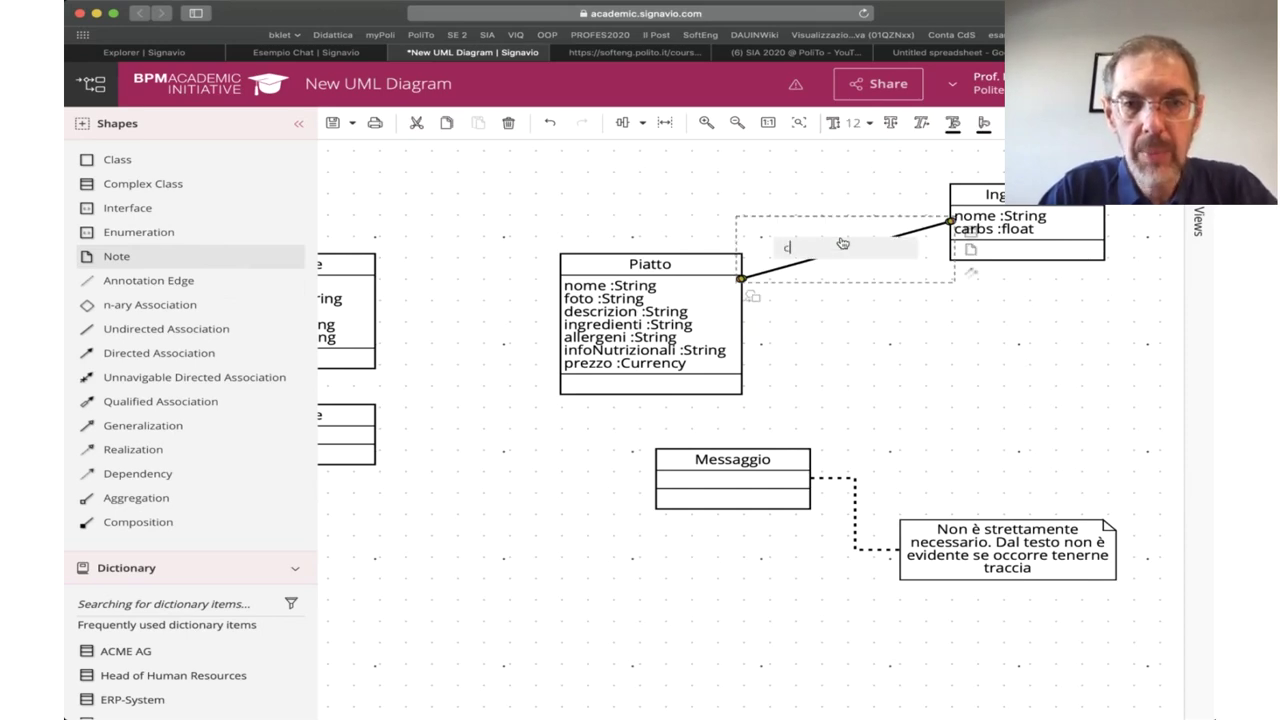
{"action": "type", "text": "omposto da"}
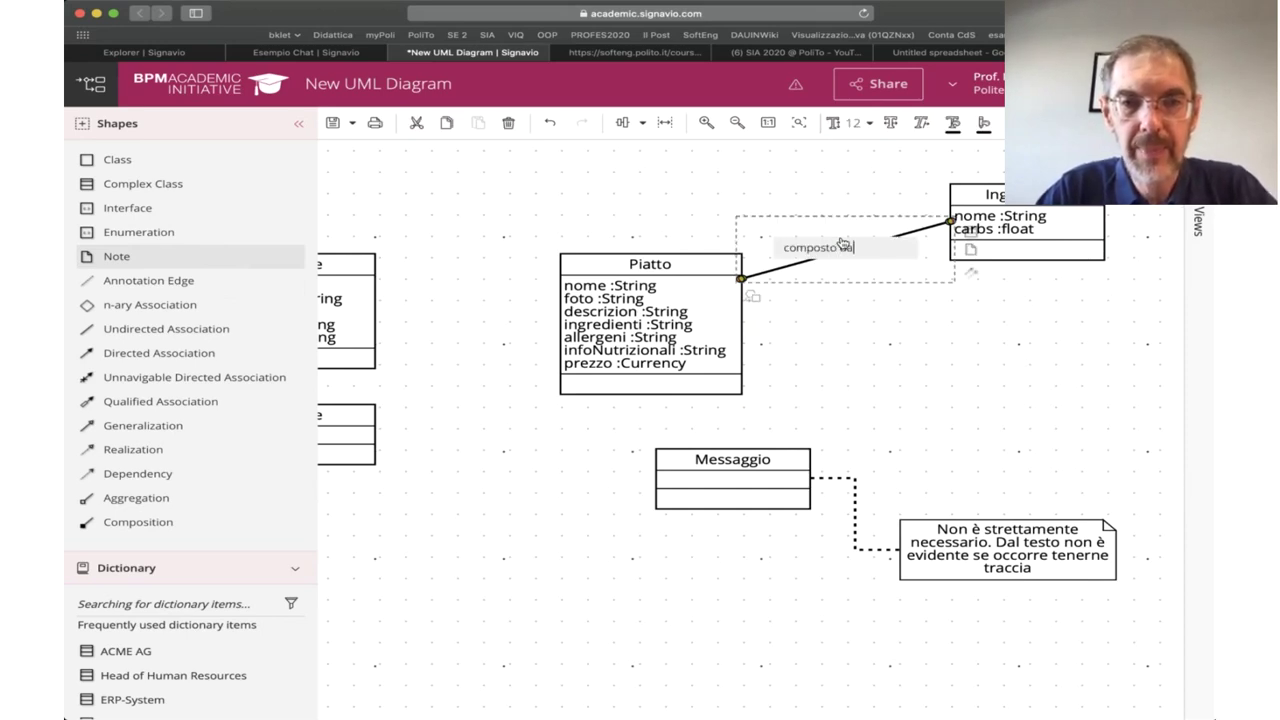
{"action": "left_click", "coordinate": [944, 372]}
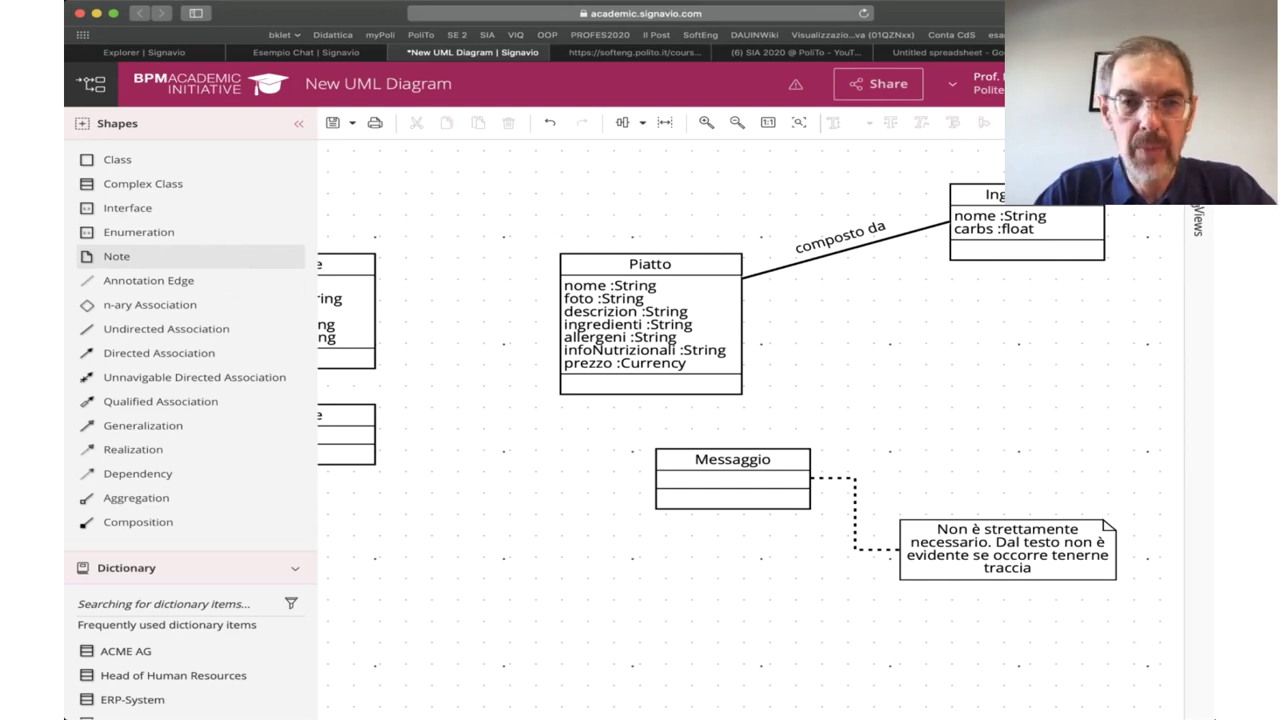
- Set the "composto da" association's end cardinality to 1,* and its start cardinality to 0,*
{"action": "scroll", "coordinate": [1040, 312], "scroll_direction": "right", "scroll_amount": 3}
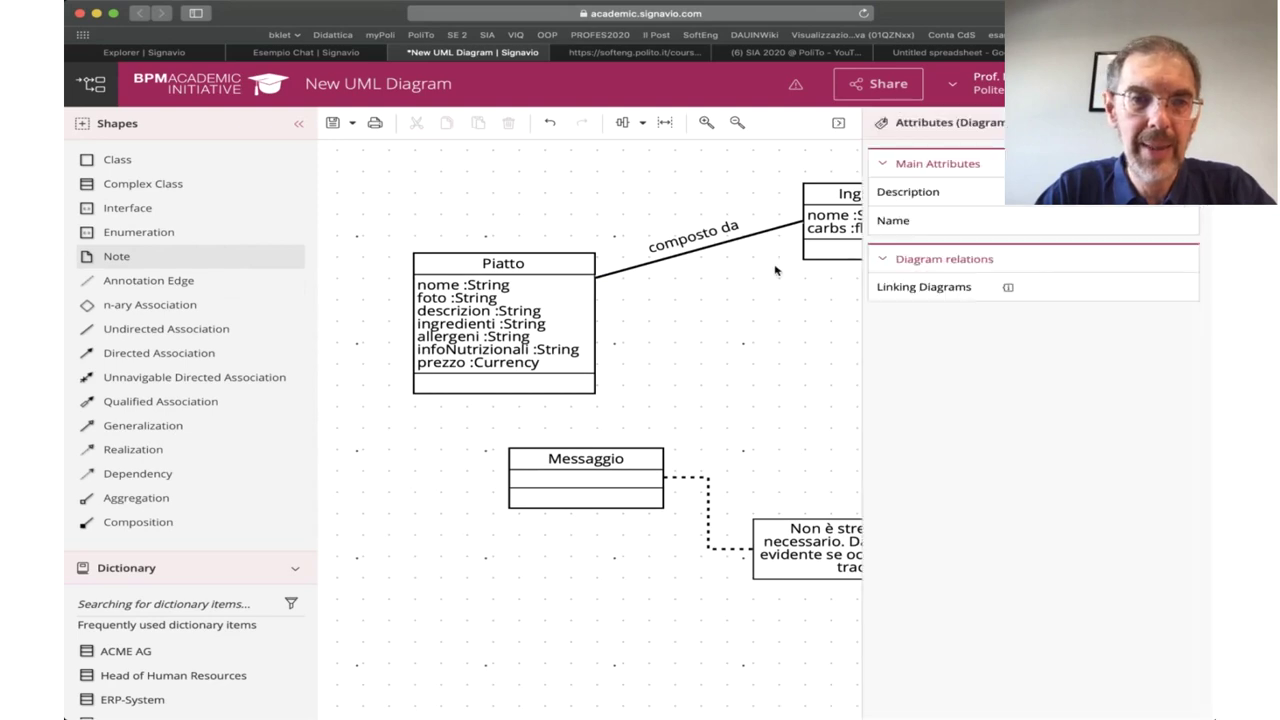
{"action": "left_click", "coordinate": [687, 225]}
{"action": "left_click", "coordinate": [688, 223]}
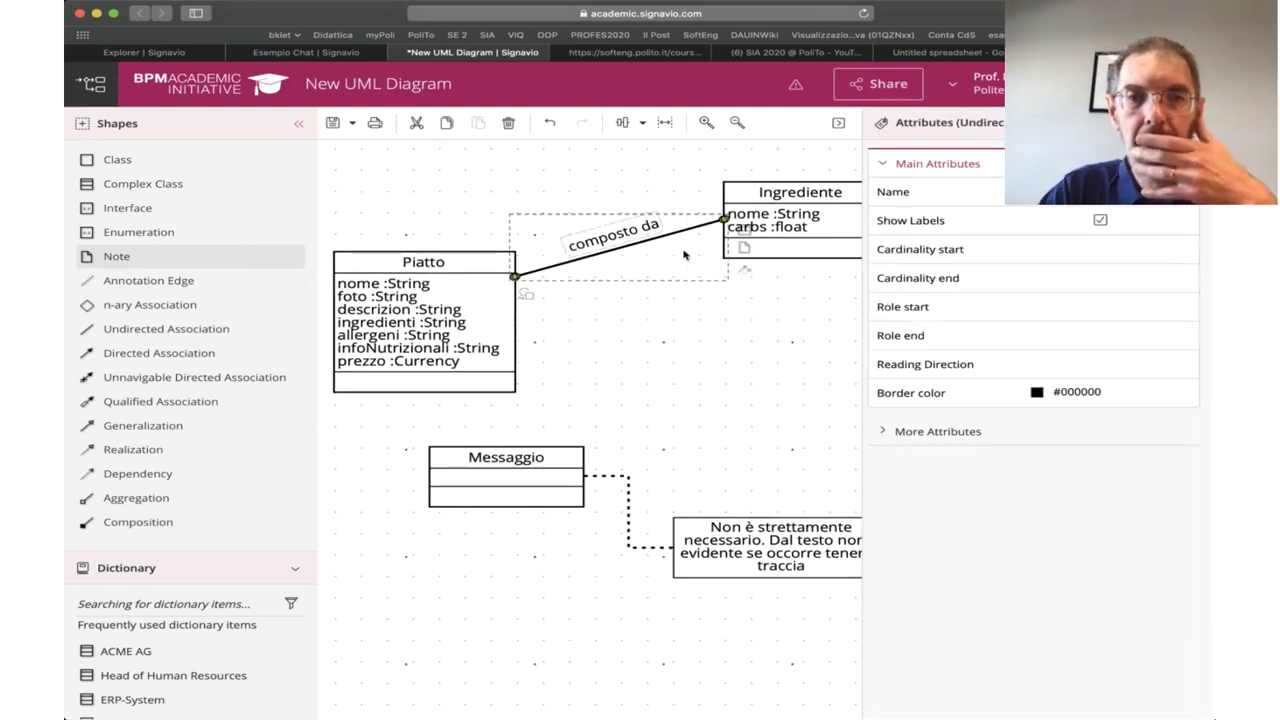
{"action": "left_click", "coordinate": [1028, 274]}
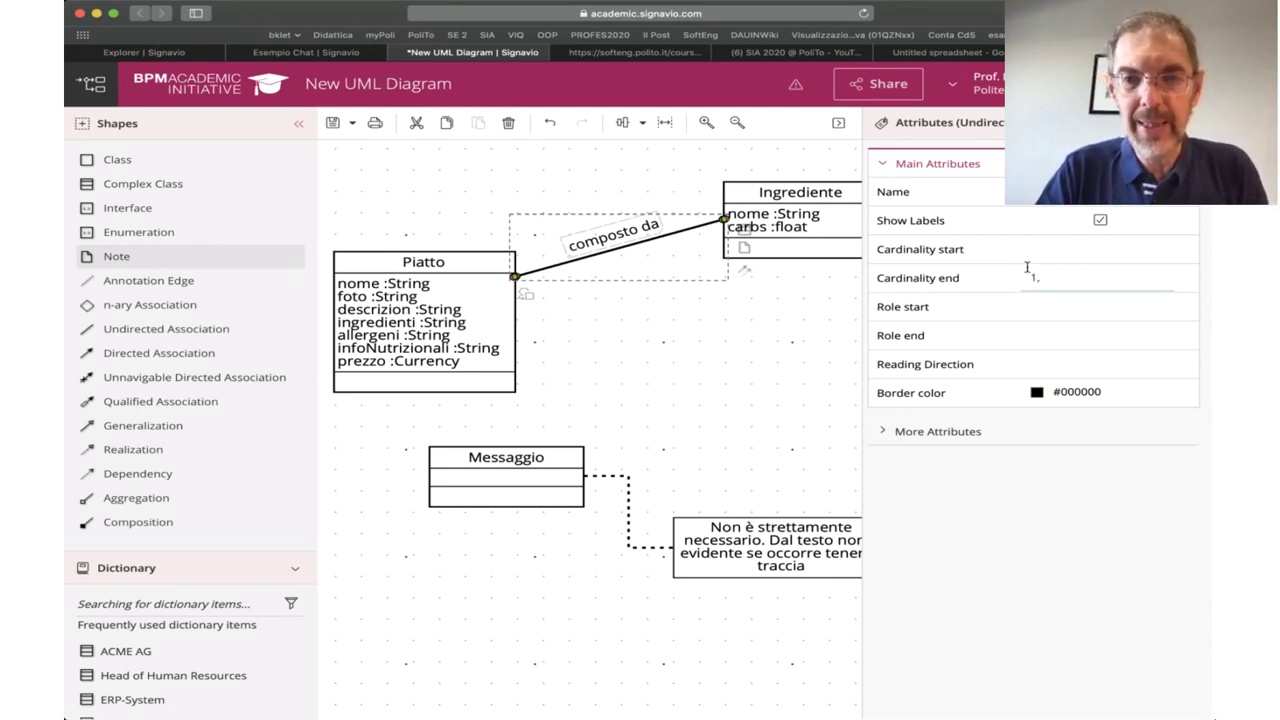
{"action": "type", "text": "*"}
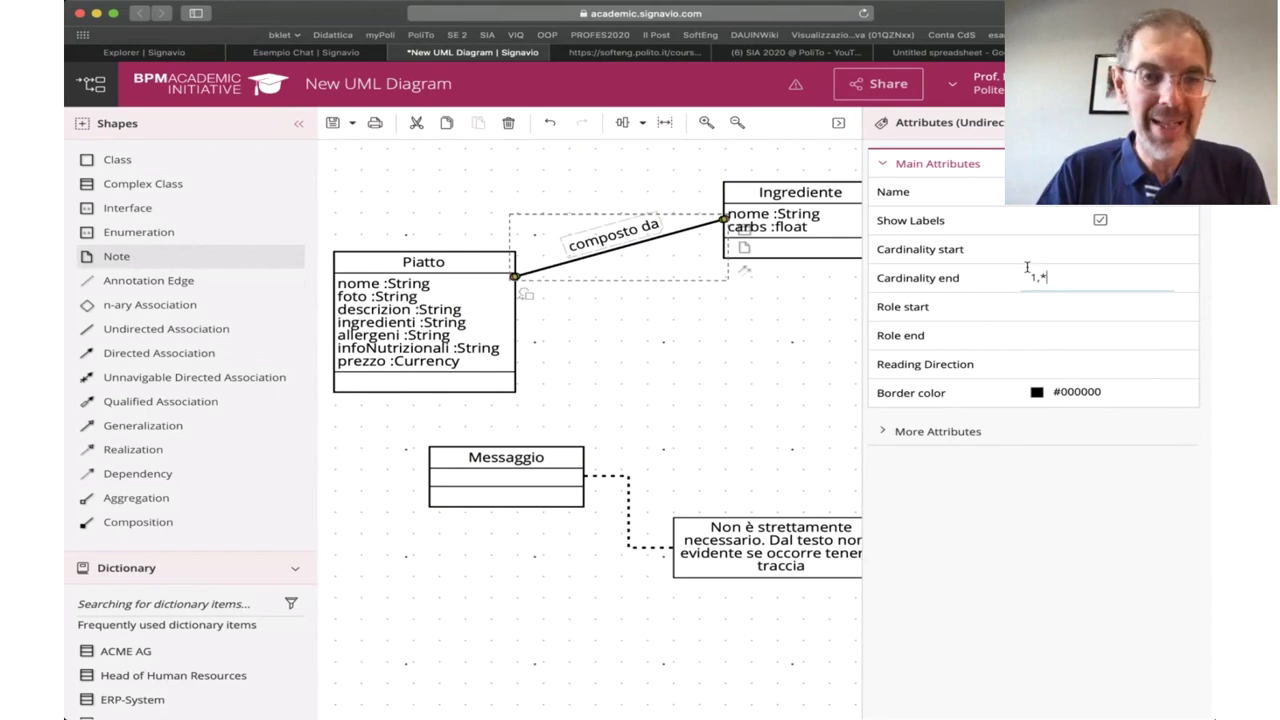
{"action": "left_click", "coordinate": [1054, 237]}
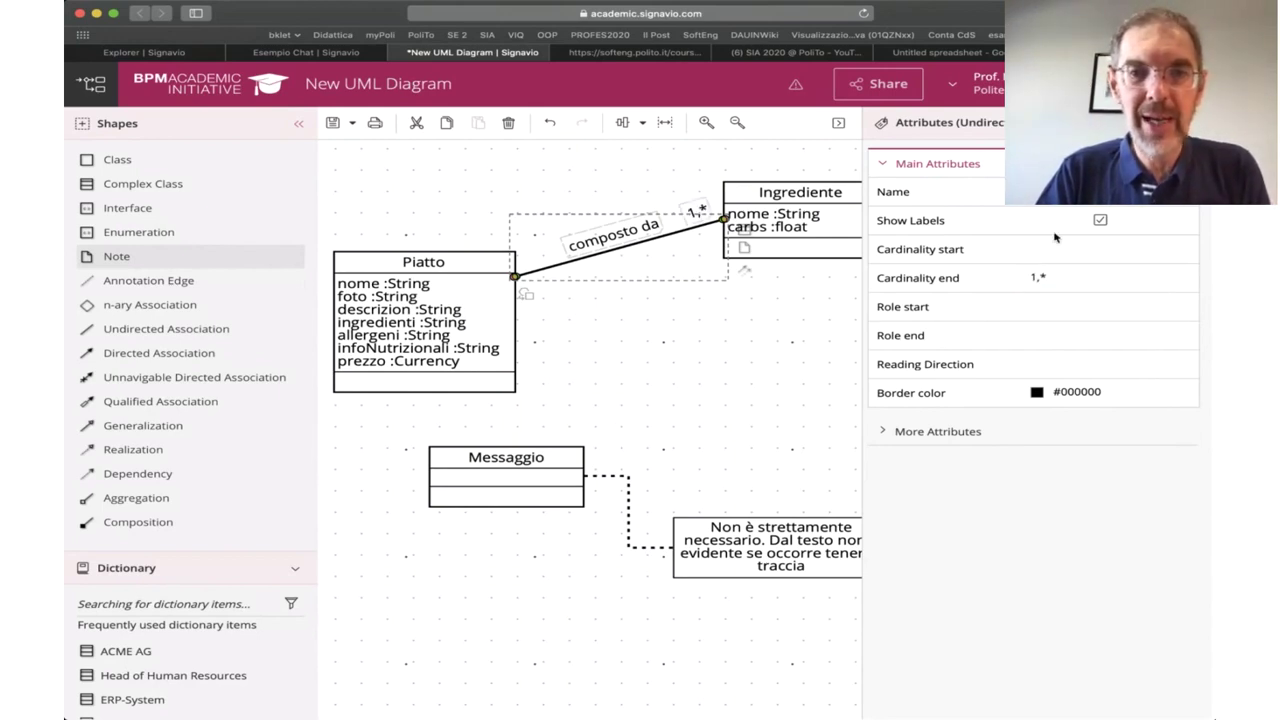
{"action": "left_click", "coordinate": [1054, 237]}
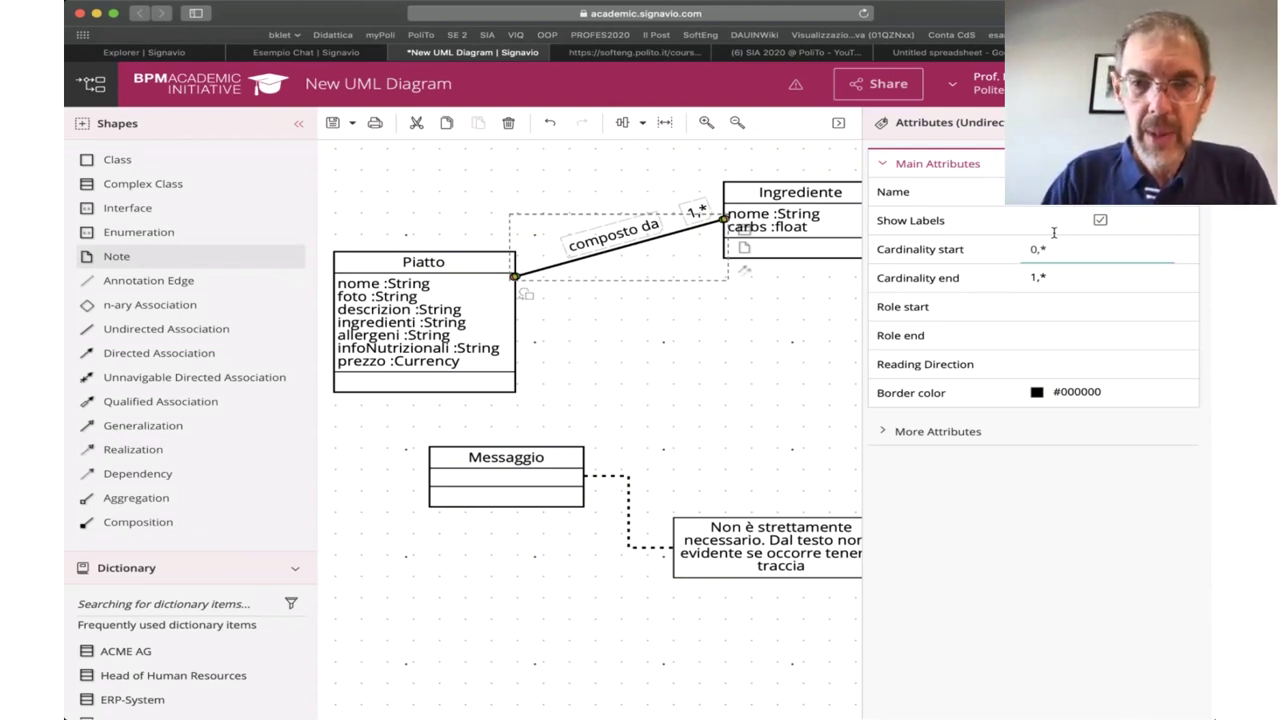
{"action": "key", "text": "Return"}
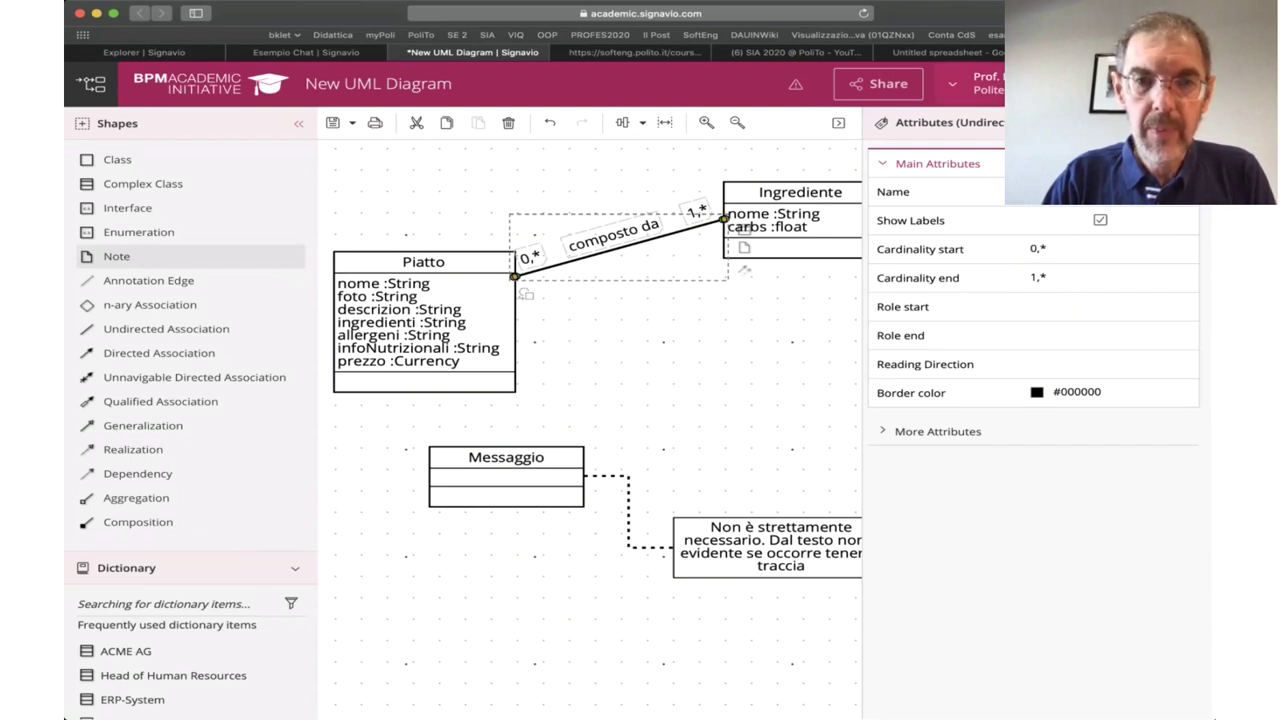
{"action": "left_click", "coordinate": [845, 348]}
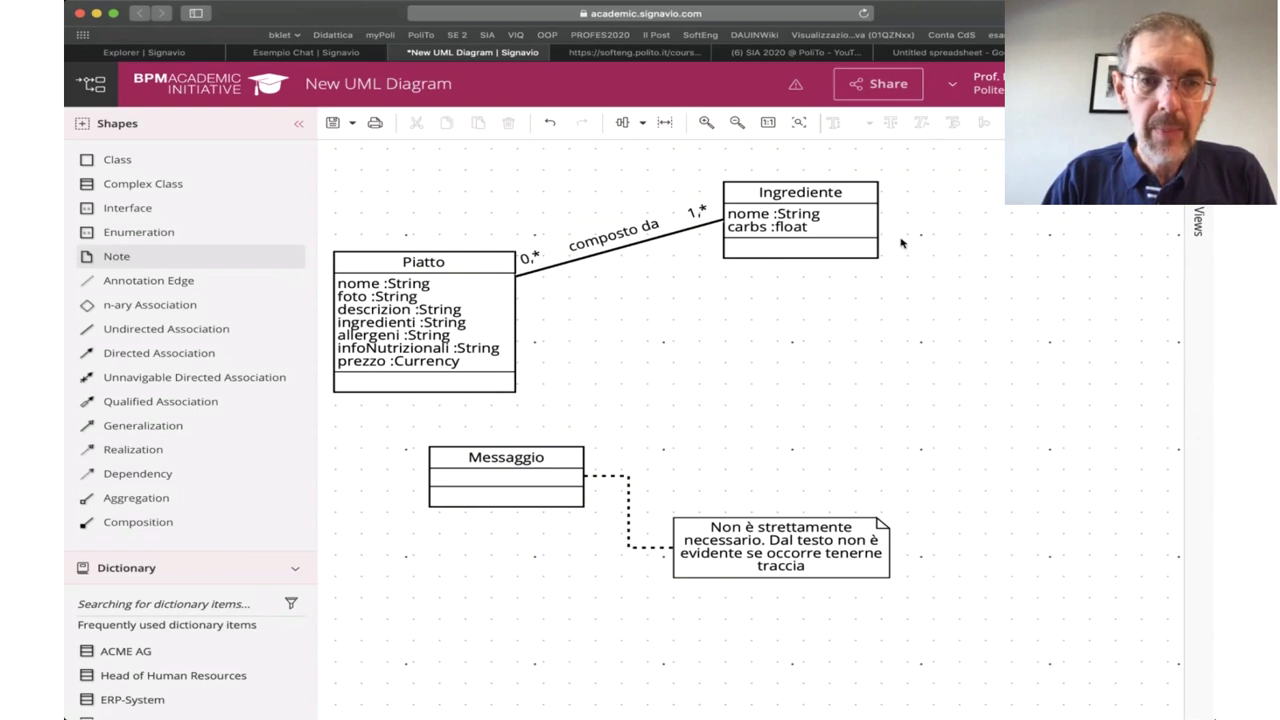
- Move the Ingrediente class down and slightly right so its association with Piatto runs almost horizontally
{"action": "left_click_drag", "start_coordinate": [866, 183], "coordinate": [907, 250]}
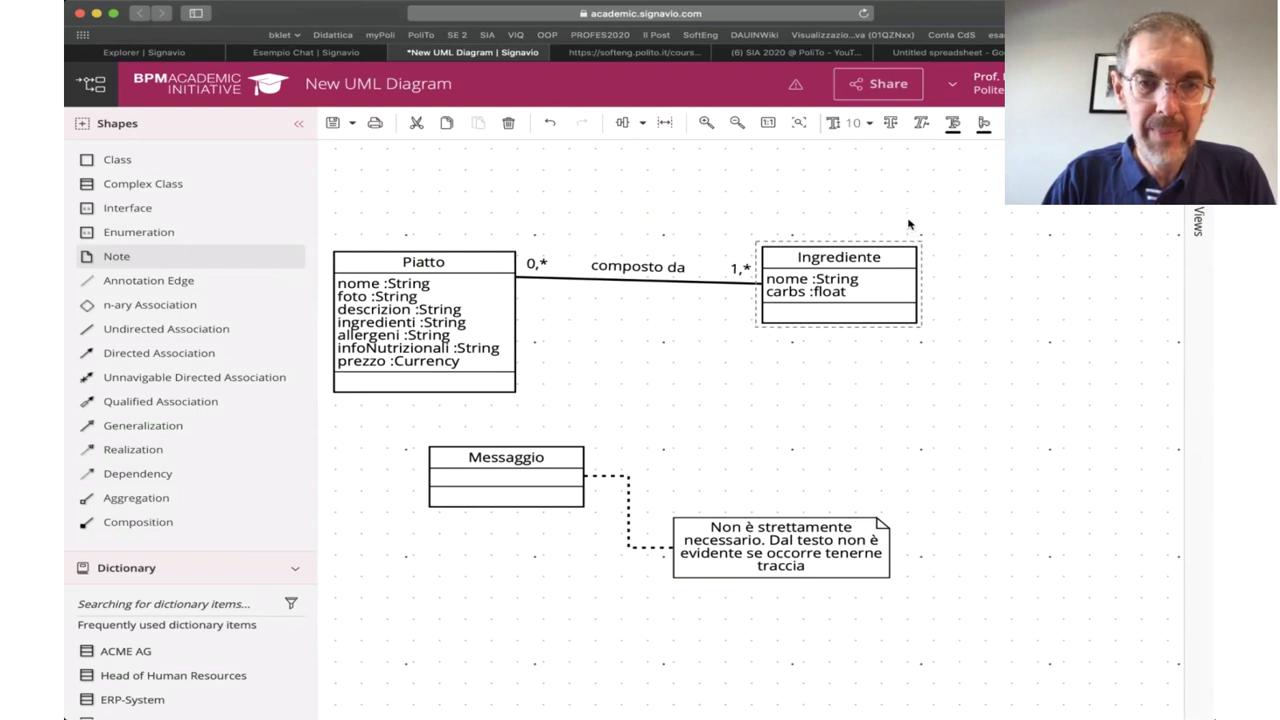
{"action": "left_click_drag", "start_coordinate": [902, 245], "coordinate": [899, 227]}
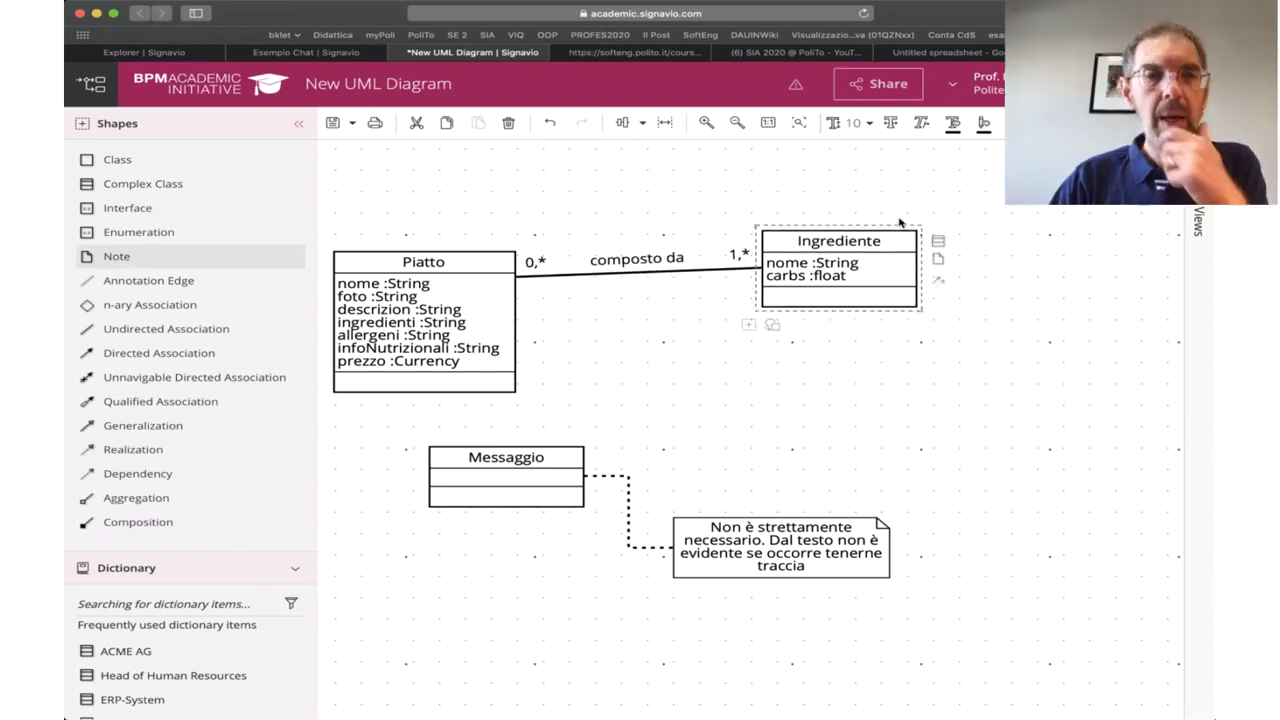
{"action": "left_click", "coordinate": [1012, 253]}
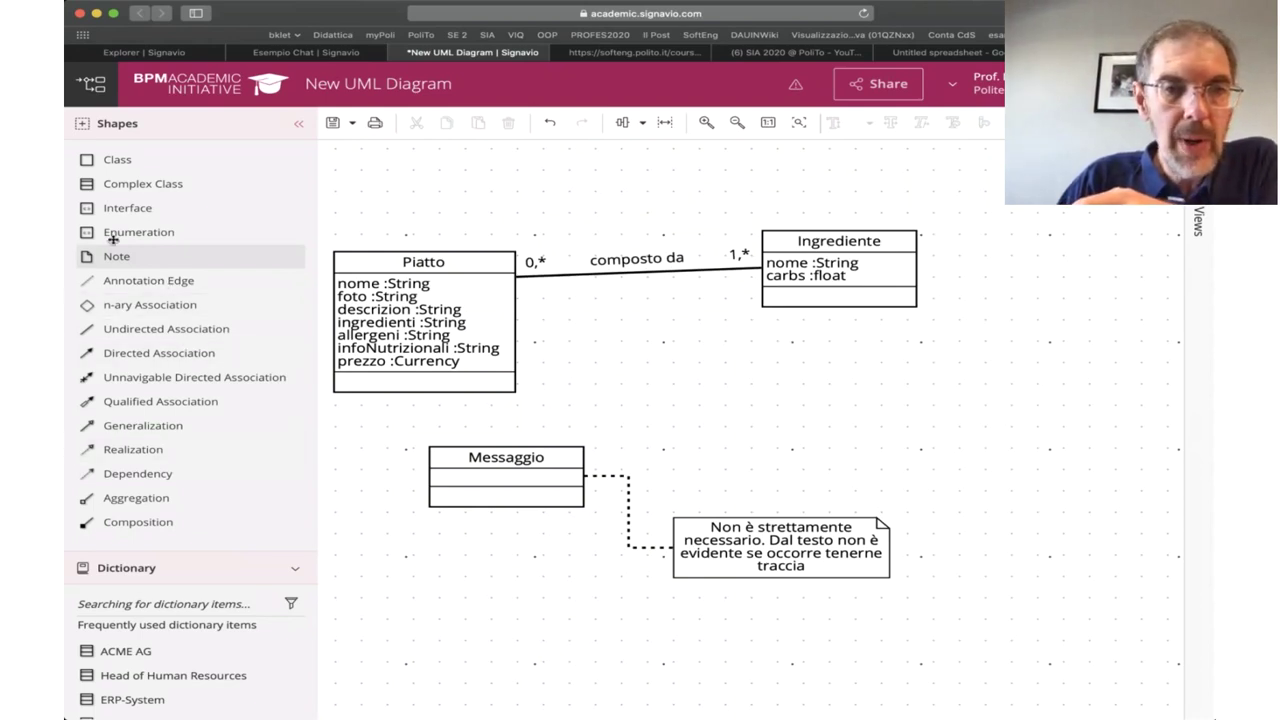
- Add a note above the "composto da" association with the text "O utilizzo un attributo semplice oppure (meglio)"
{"action": "left_click_drag", "start_coordinate": [113, 250], "coordinate": [632, 182]}
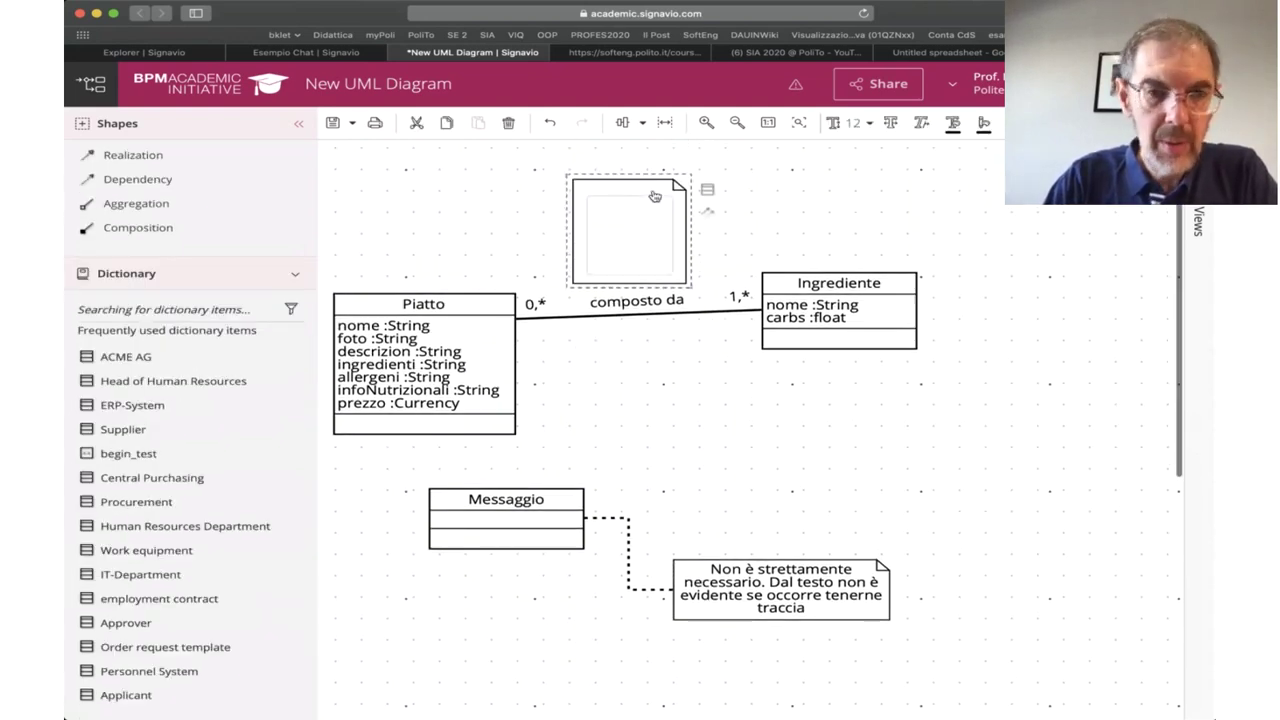
{"action": "type", "text": "O utilizzao"}
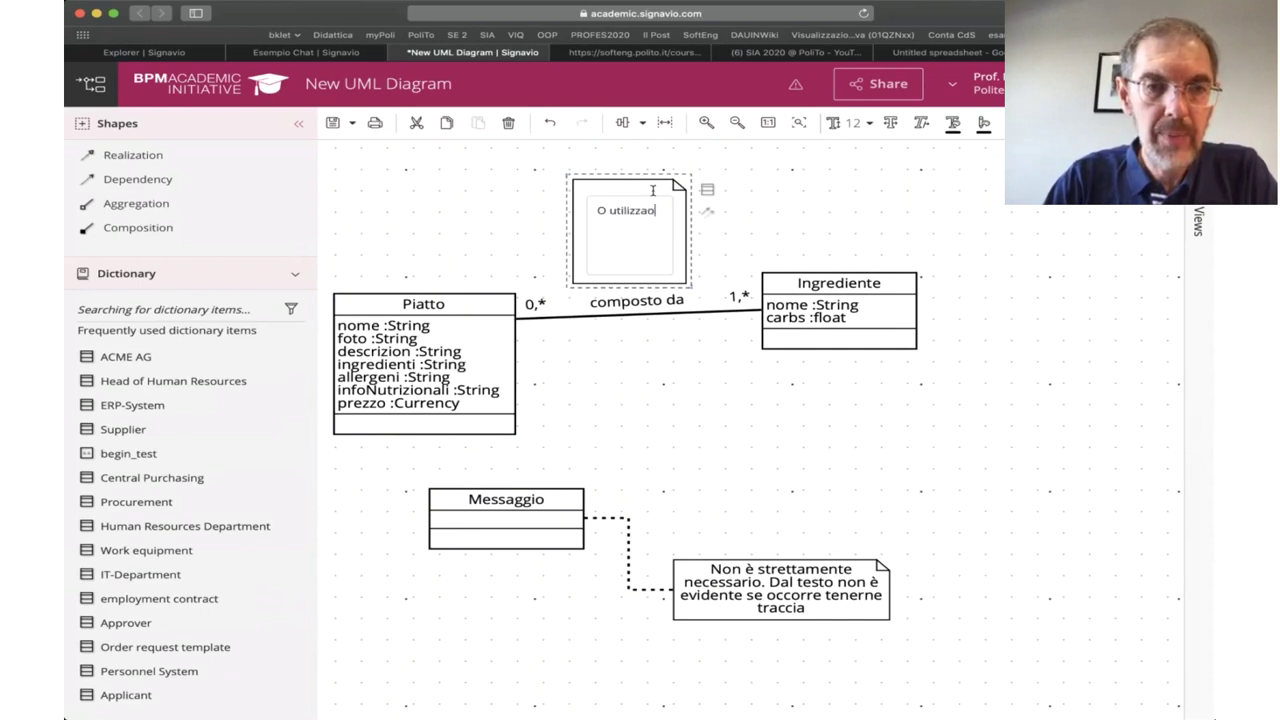
{"action": "key", "text": "BackSpace"}
{"action": "key", "text": "BackSpace"}
{"action": "type", "text": "o u"}
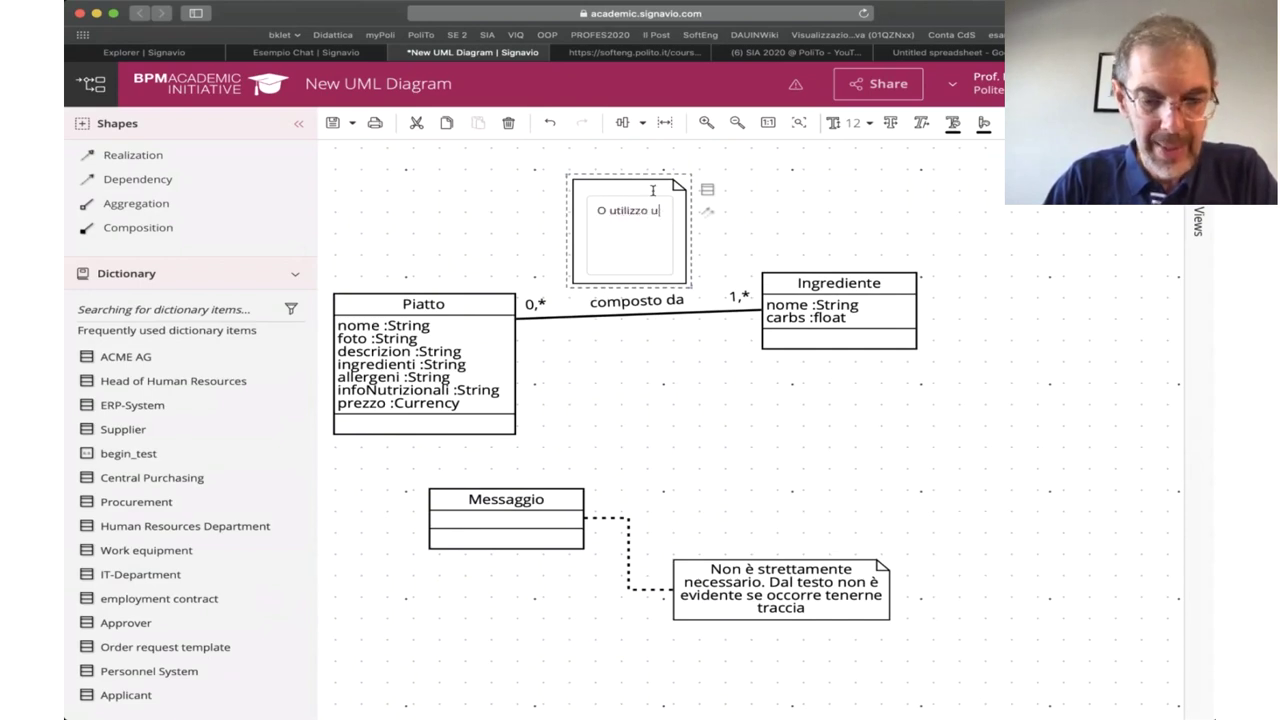
{"action": "type", "text": "n attributo "}
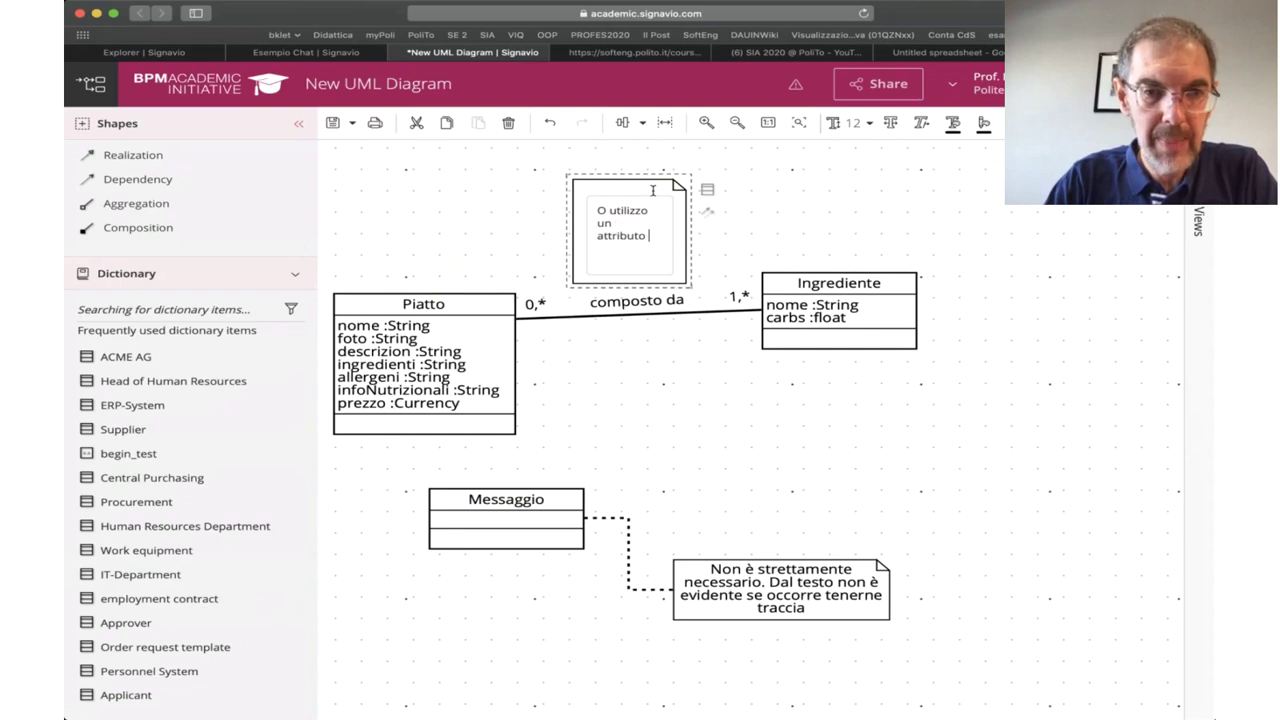
{"action": "type", "text": "semplice"}
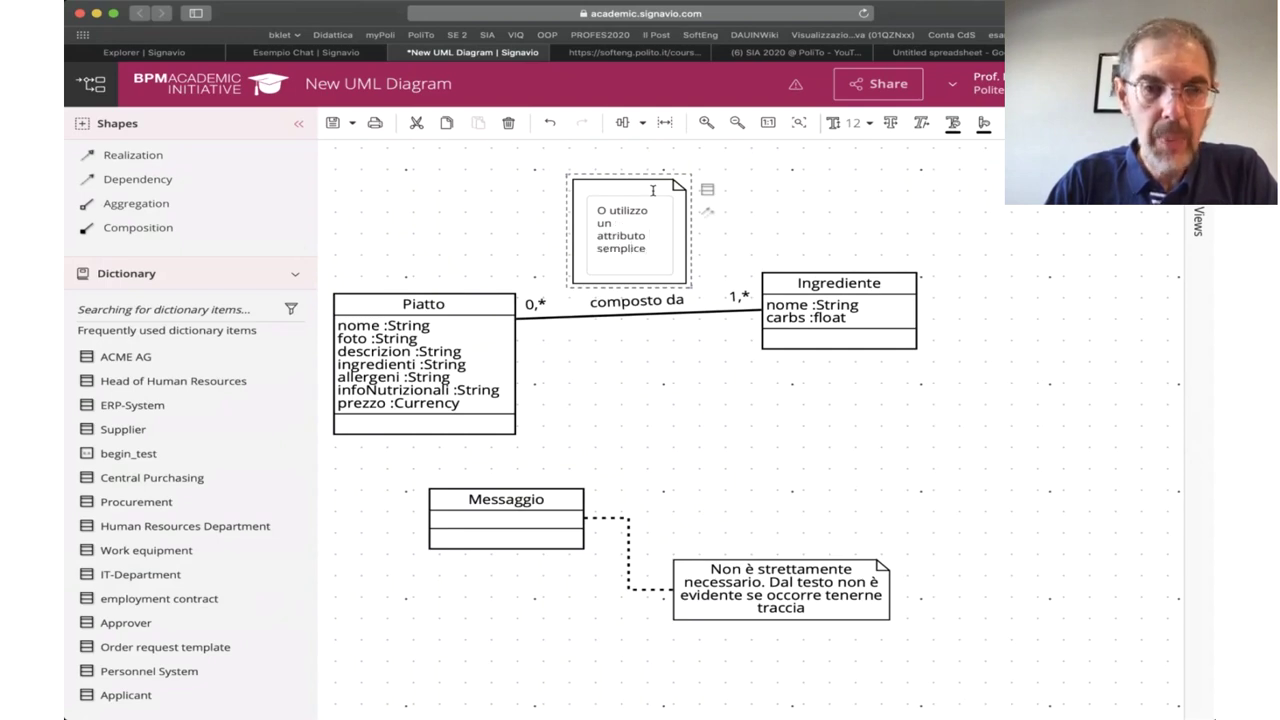
{"action": "type", "text": " oppure (m"}
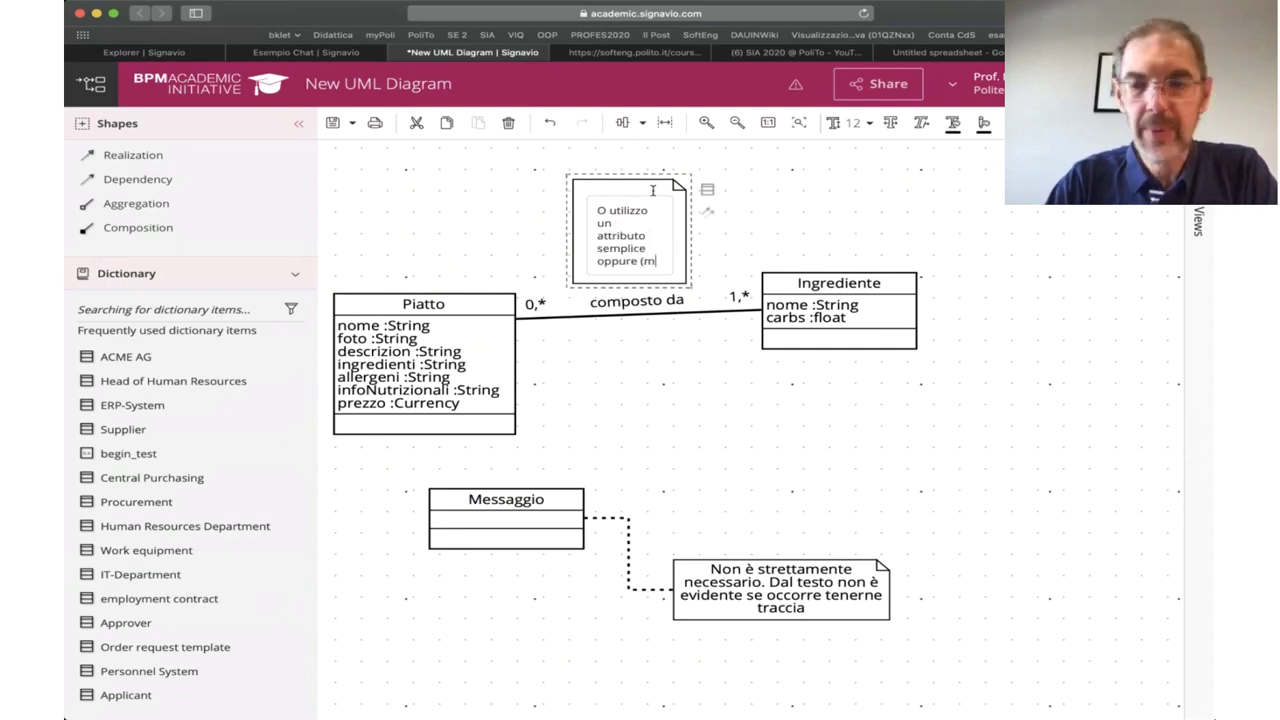
{"action": "type", "text": "eglio)"}
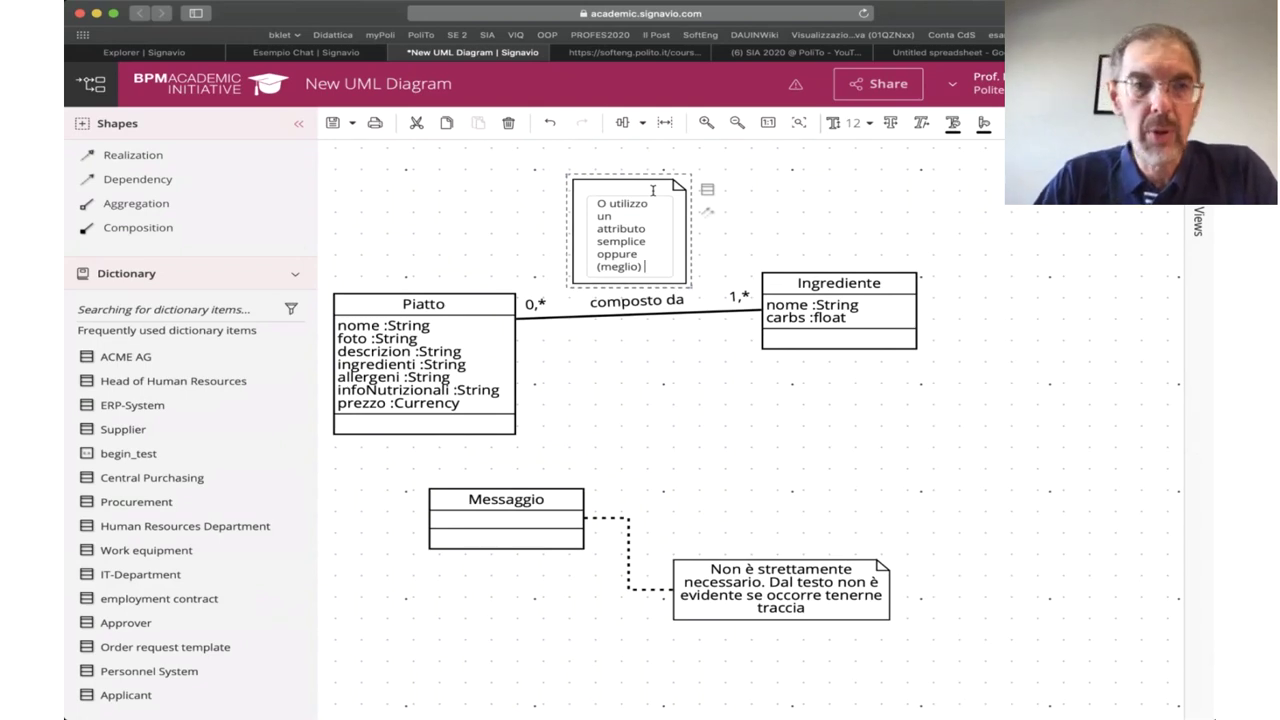
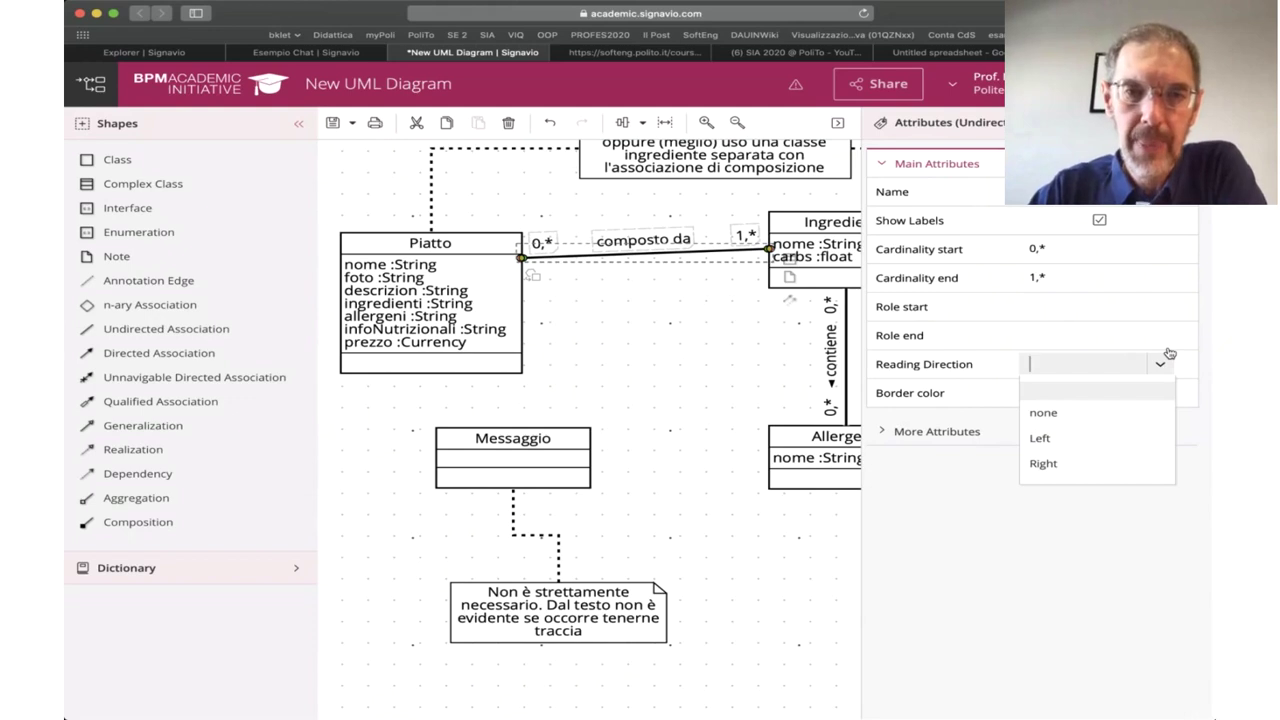
- Set the reading direction of the "composto da" association to Right
{"action": "left_click", "coordinate": [1082, 456]}
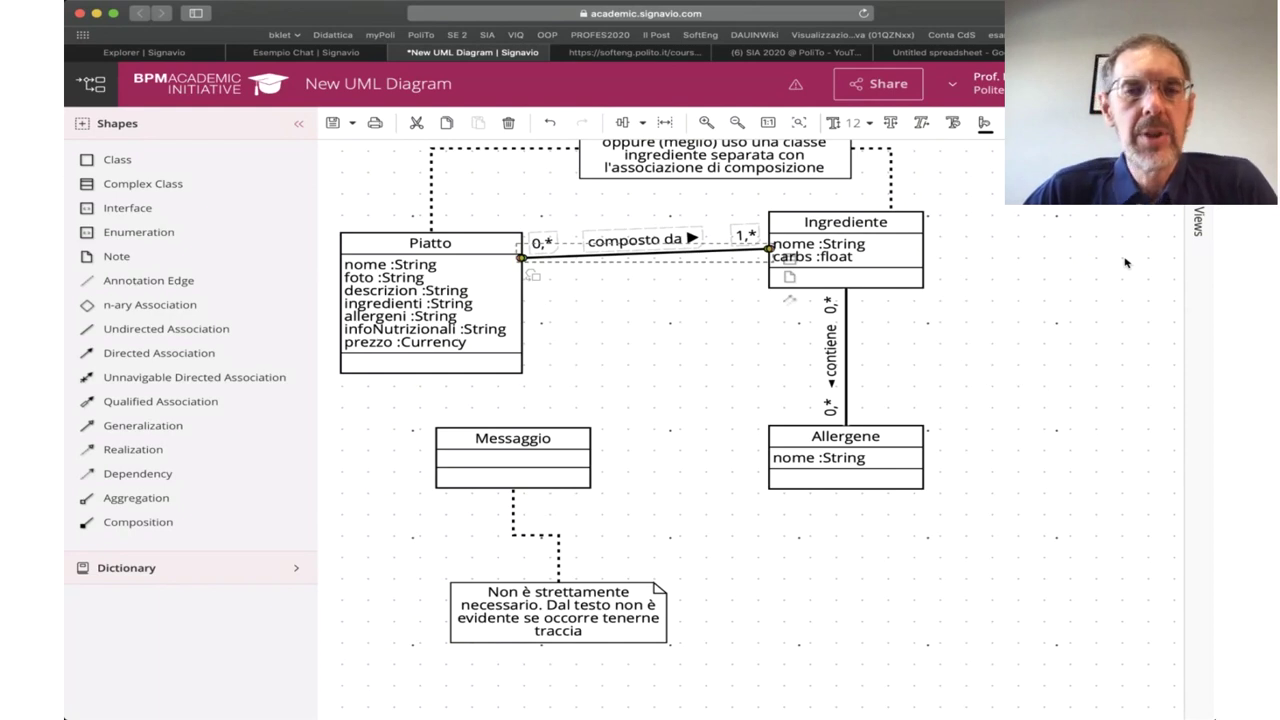
{"action": "left_click", "coordinate": [1088, 296]}
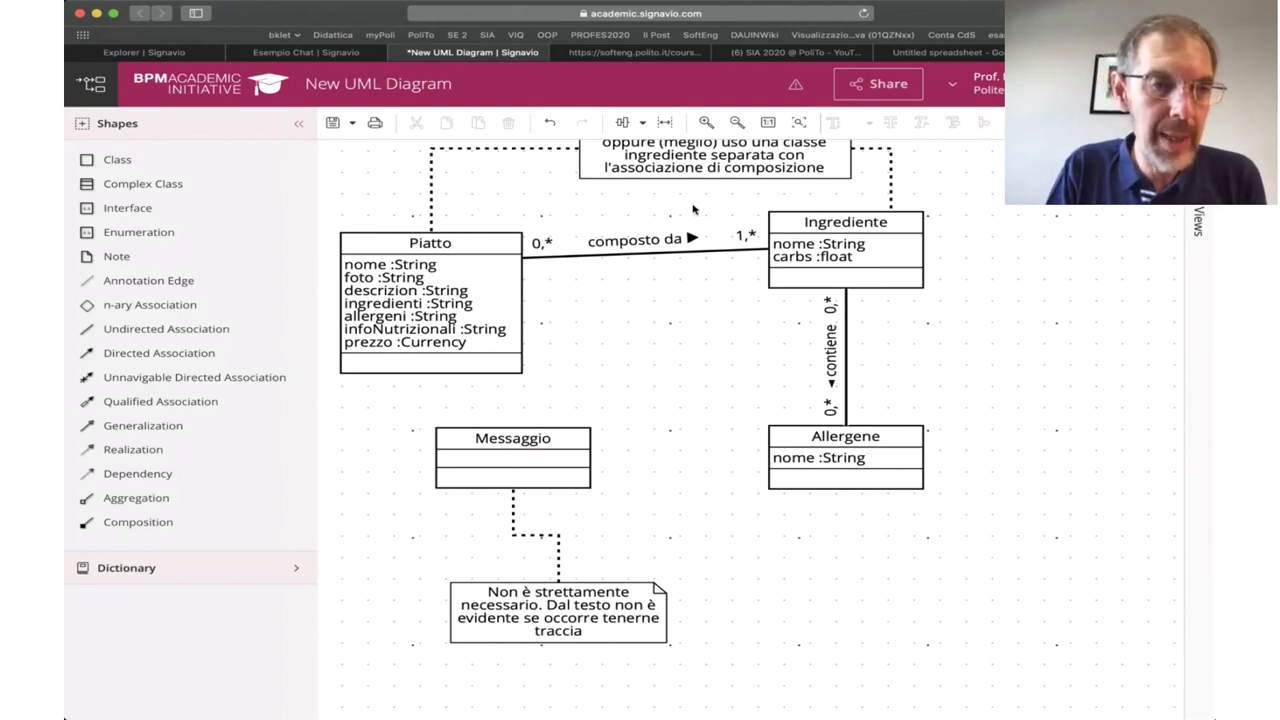
- Rename the "ingredienti" attribute of the Piatto class to "ingredienti?"
{"action": "left_click", "coordinate": [423, 294]}
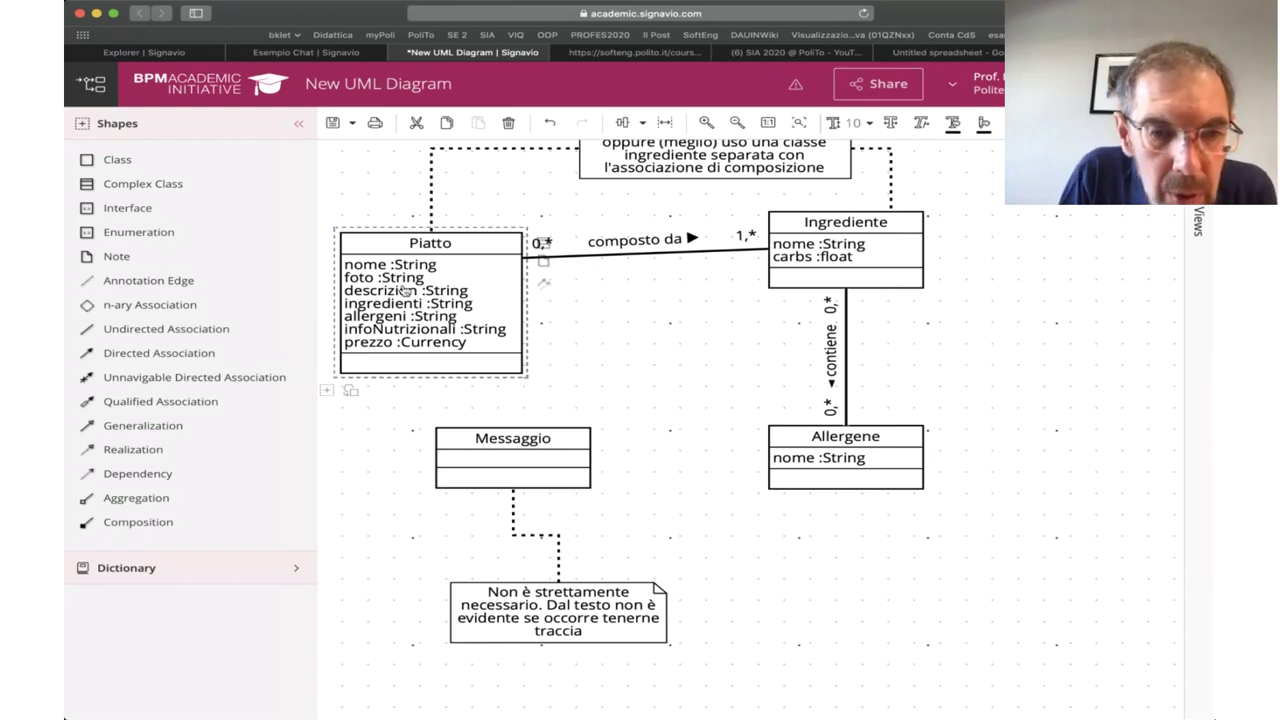
{"action": "double_click", "coordinate": [405, 290]}
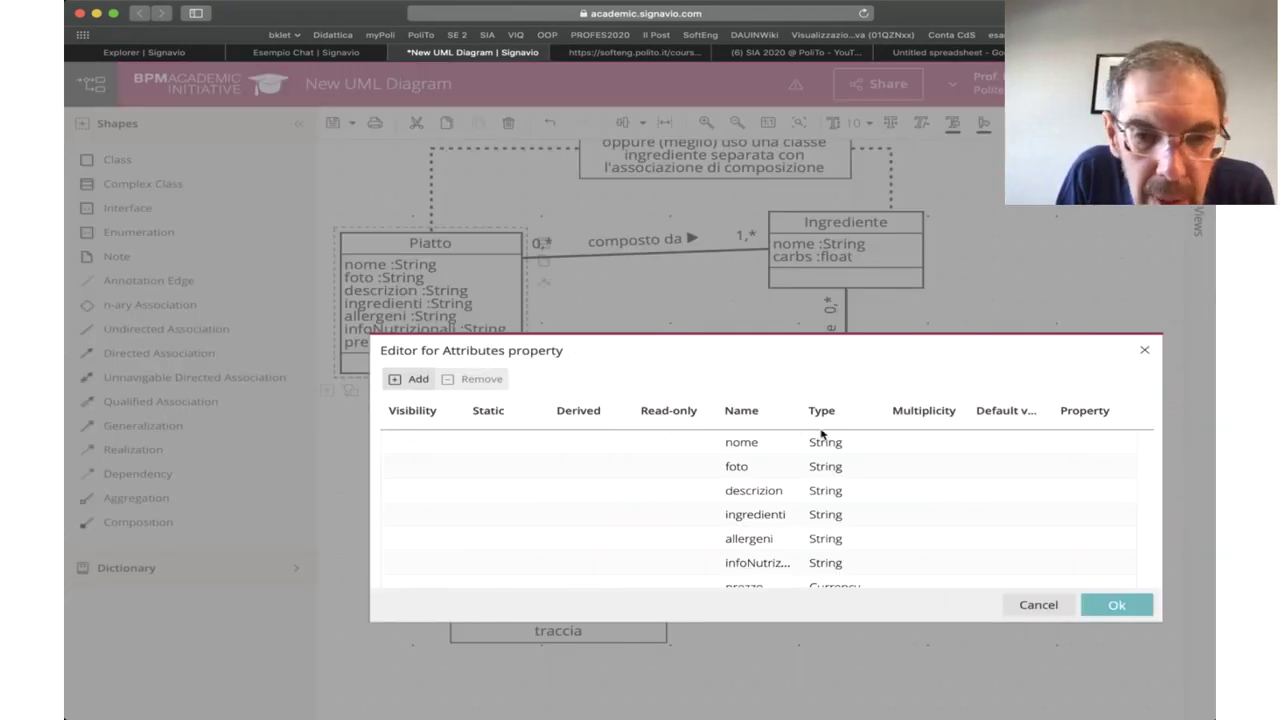
{"action": "left_click", "coordinate": [772, 506]}
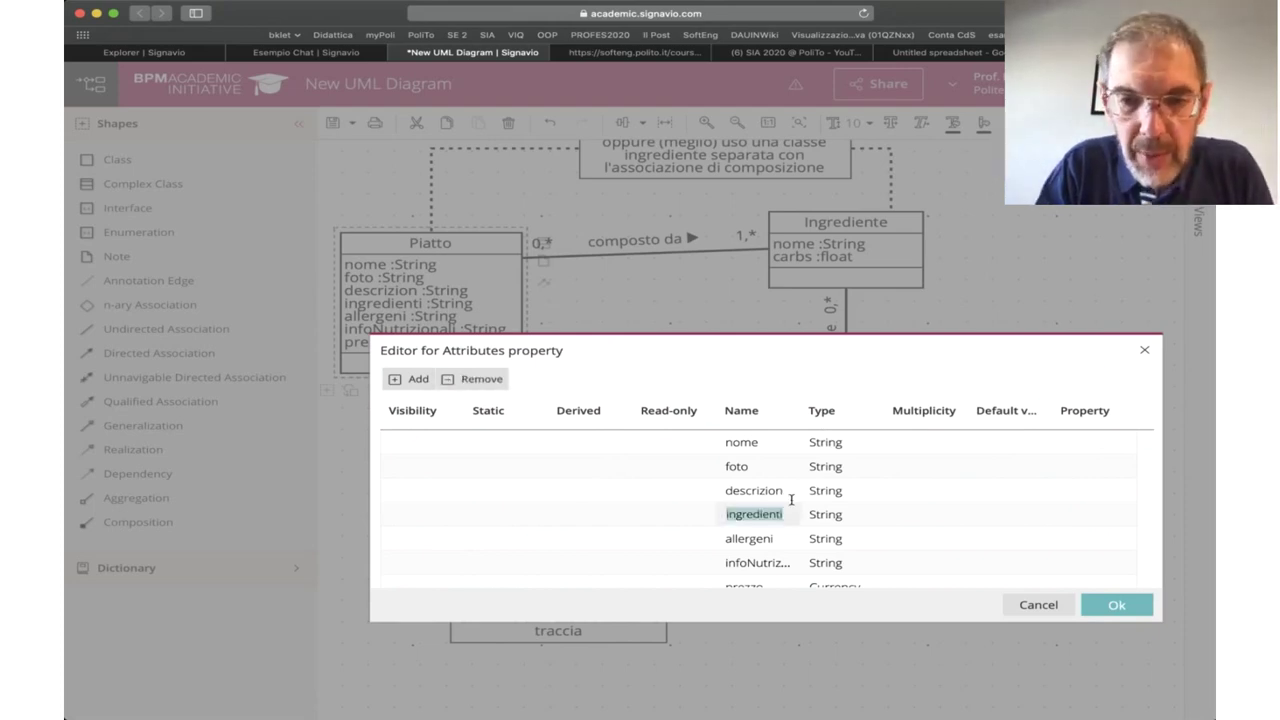
{"action": "type", "text": "["}
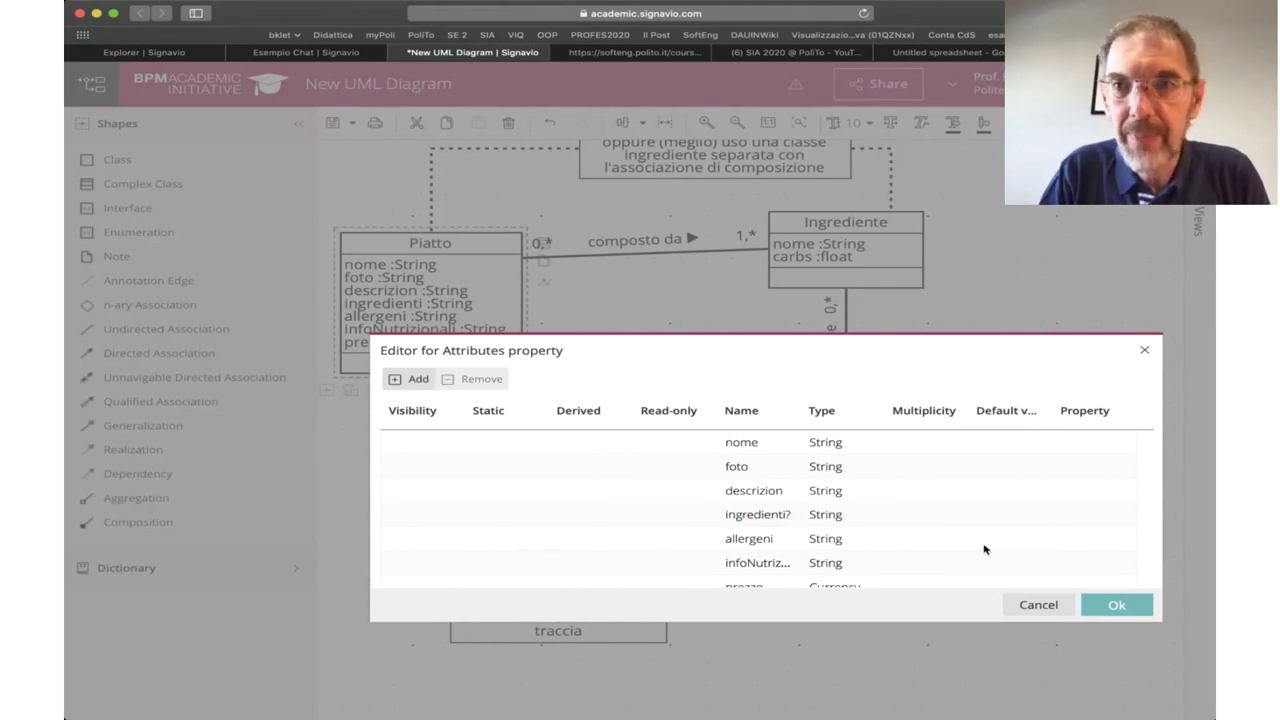
{"action": "left_click", "coordinate": [1115, 603]}
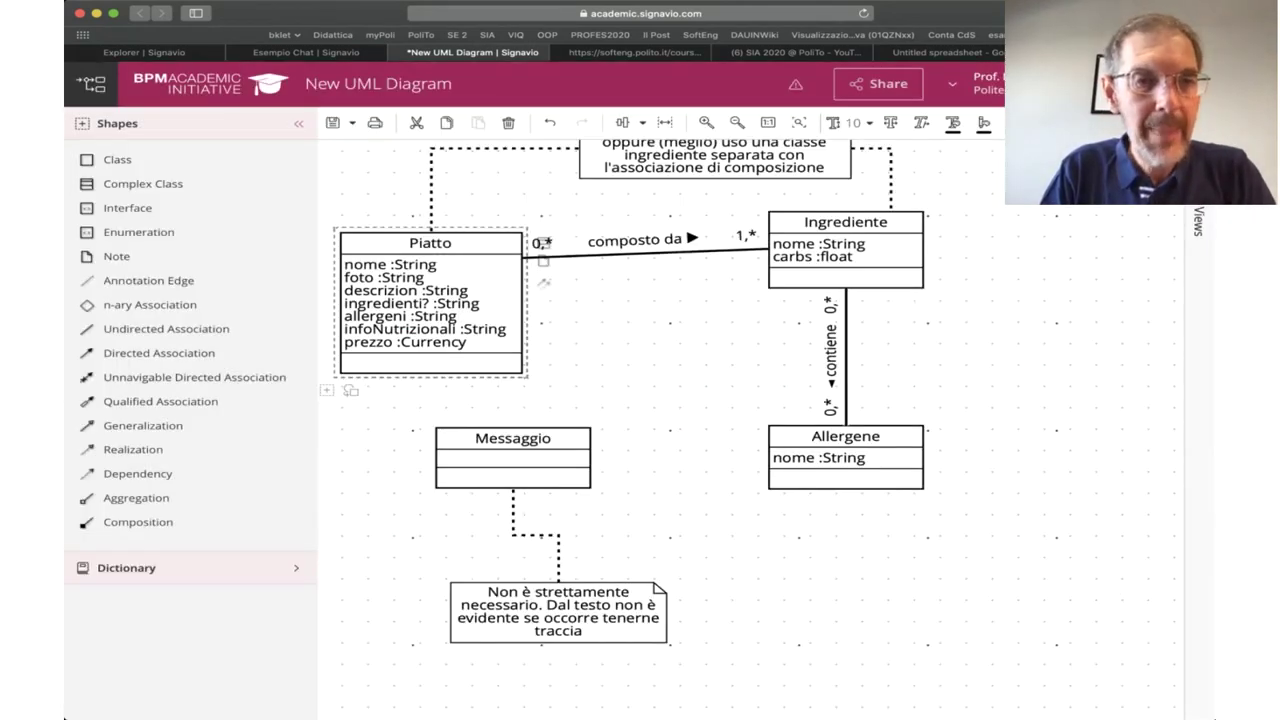
{"action": "key", "text": "super+Tab"}
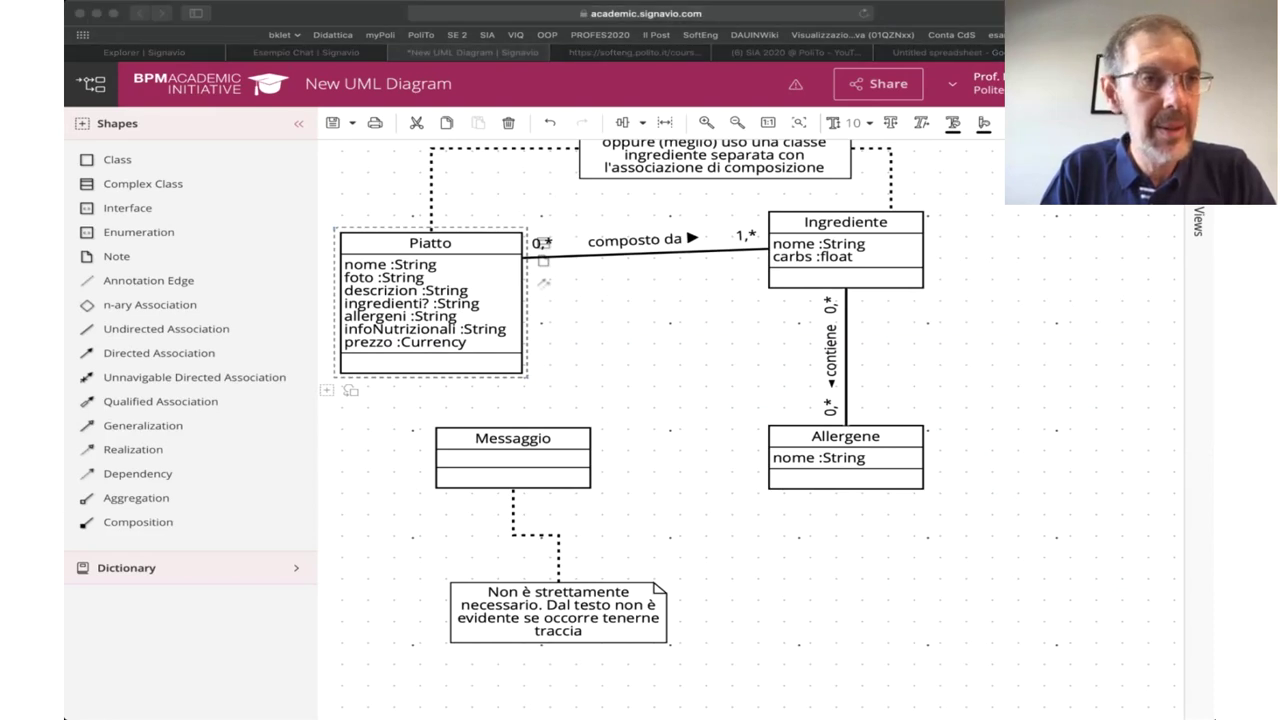
{"action": "left_click", "coordinate": [1113, 591]}
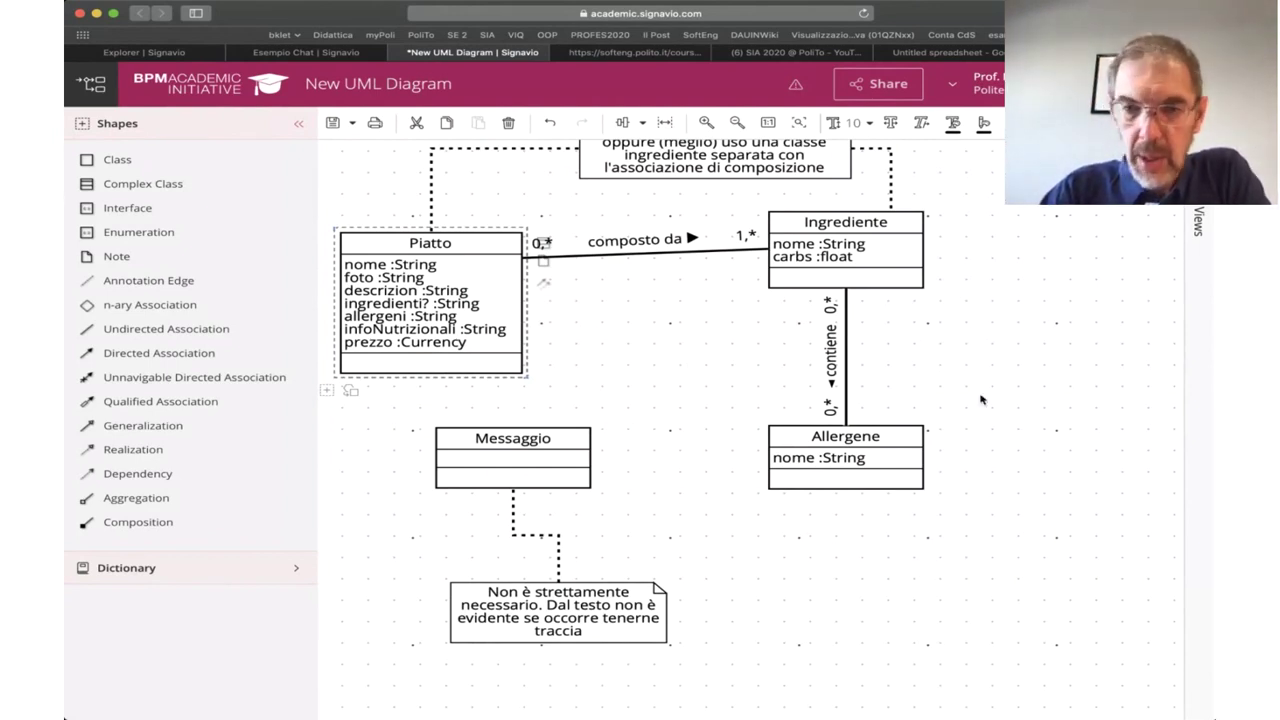
{"action": "scroll", "coordinate": [984, 400], "scroll_direction": "left", "scroll_amount": 5}
{"action": "scroll", "coordinate": [984, 400], "scroll_direction": "up", "scroll_amount": 2}
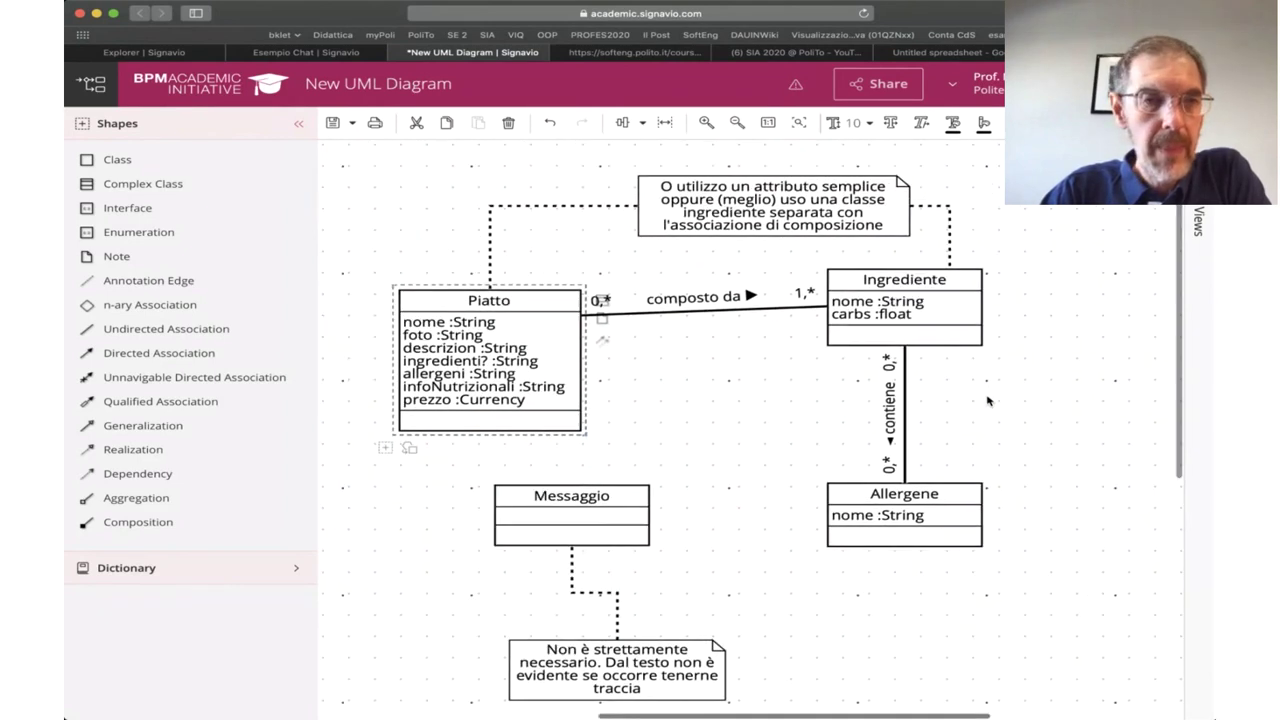
{"action": "scroll", "coordinate": [987, 401], "scroll_direction": "left", "scroll_amount": 4}
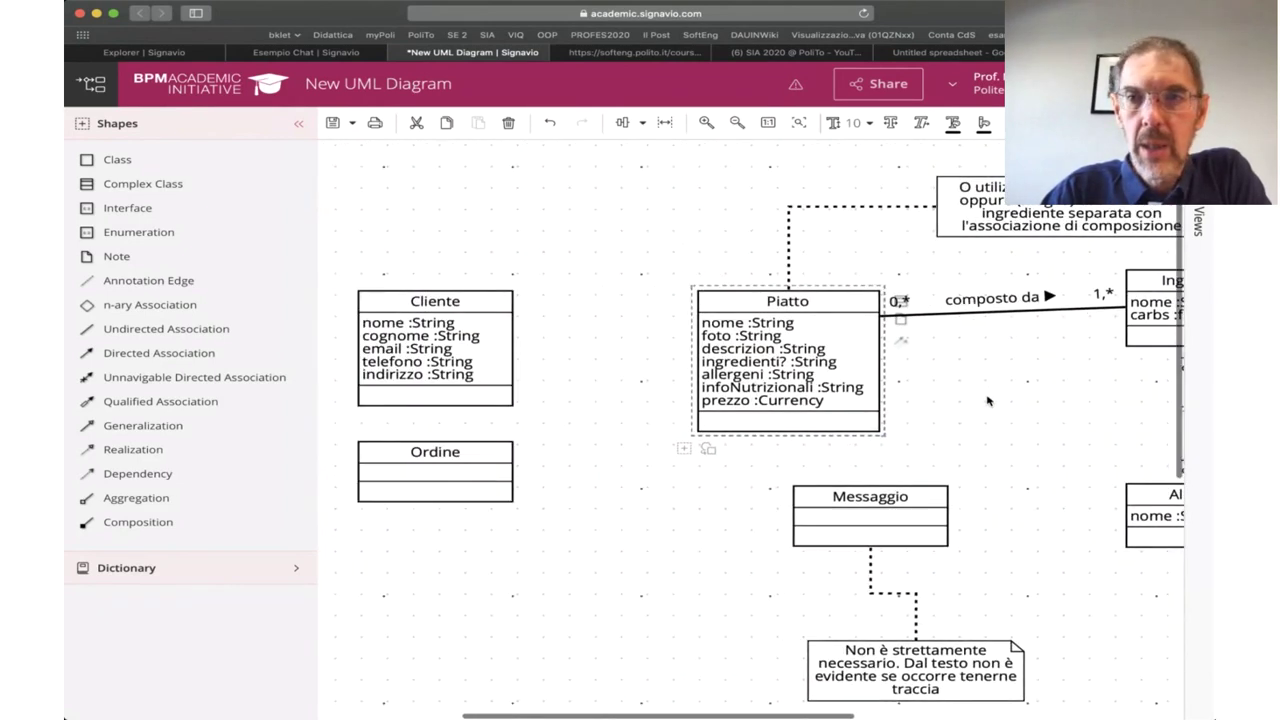
{"action": "scroll", "coordinate": [987, 401], "scroll_direction": "right", "scroll_amount": 1}
{"action": "scroll", "coordinate": [1162, 275], "scroll_direction": "left", "scroll_amount": 2}
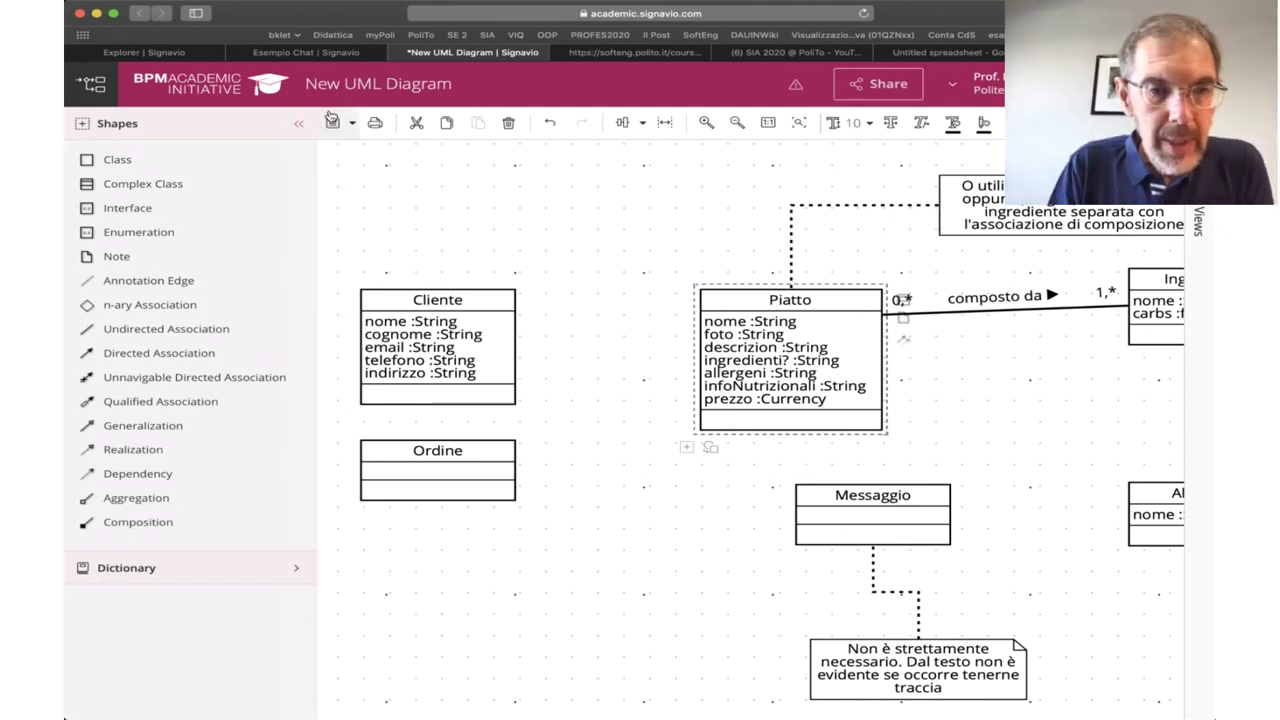
- Save the diagram under the name "MangiAcasa" without a revision comment
{"action": "left_click", "coordinate": [331, 120]}
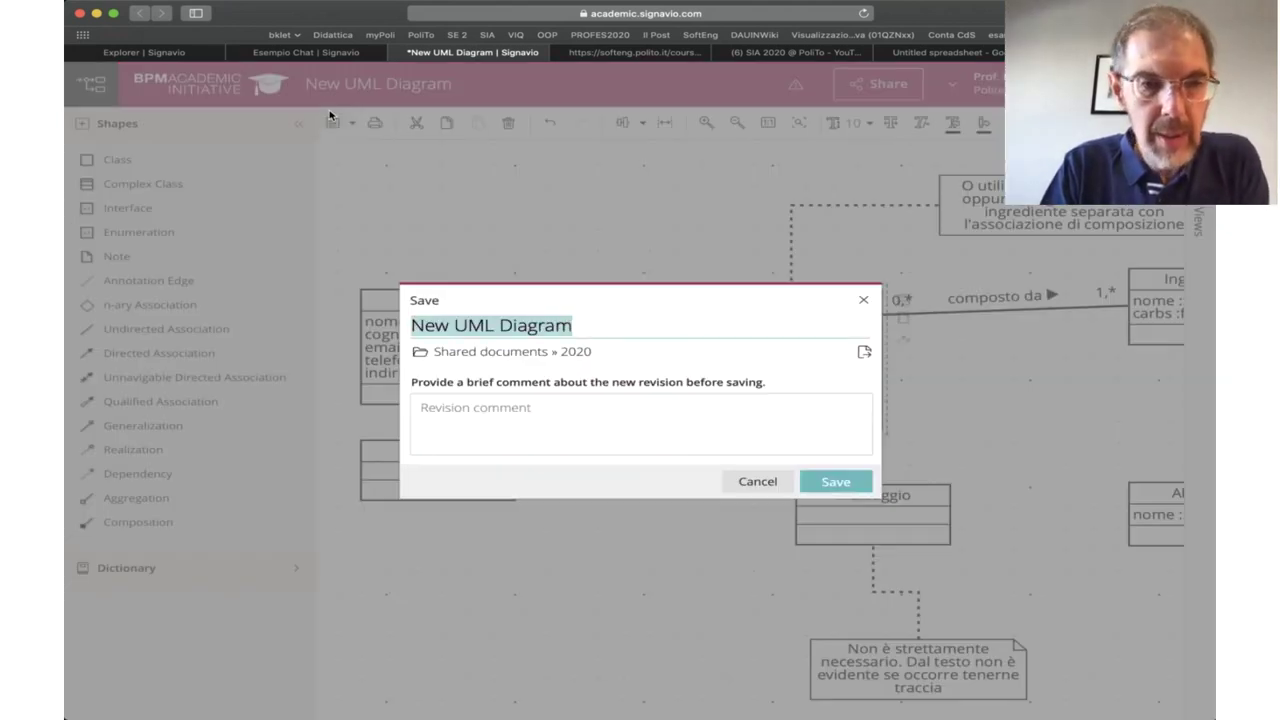
{"action": "type", "text": "Mangia"}
{"action": "key", "text": "BackSpace"}
{"action": "type", "text": "Acasa"}
{"action": "key", "text": "Return"}
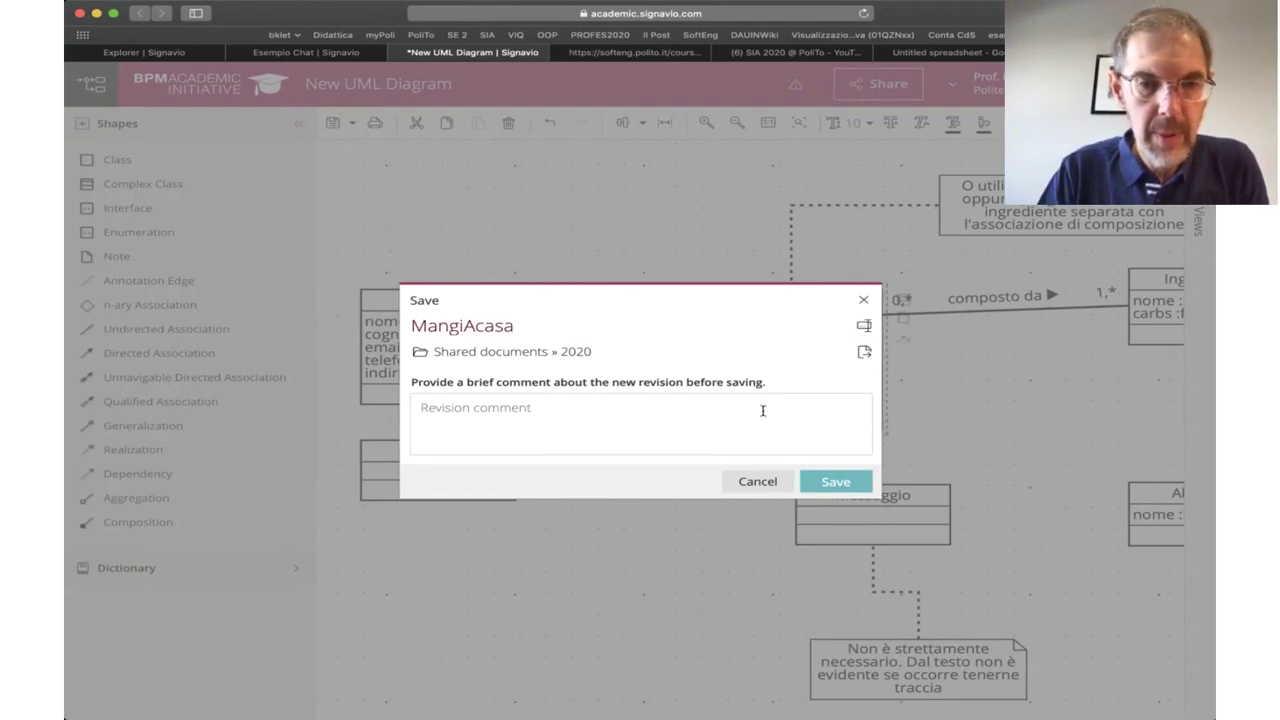
{"action": "left_click", "coordinate": [838, 480]}
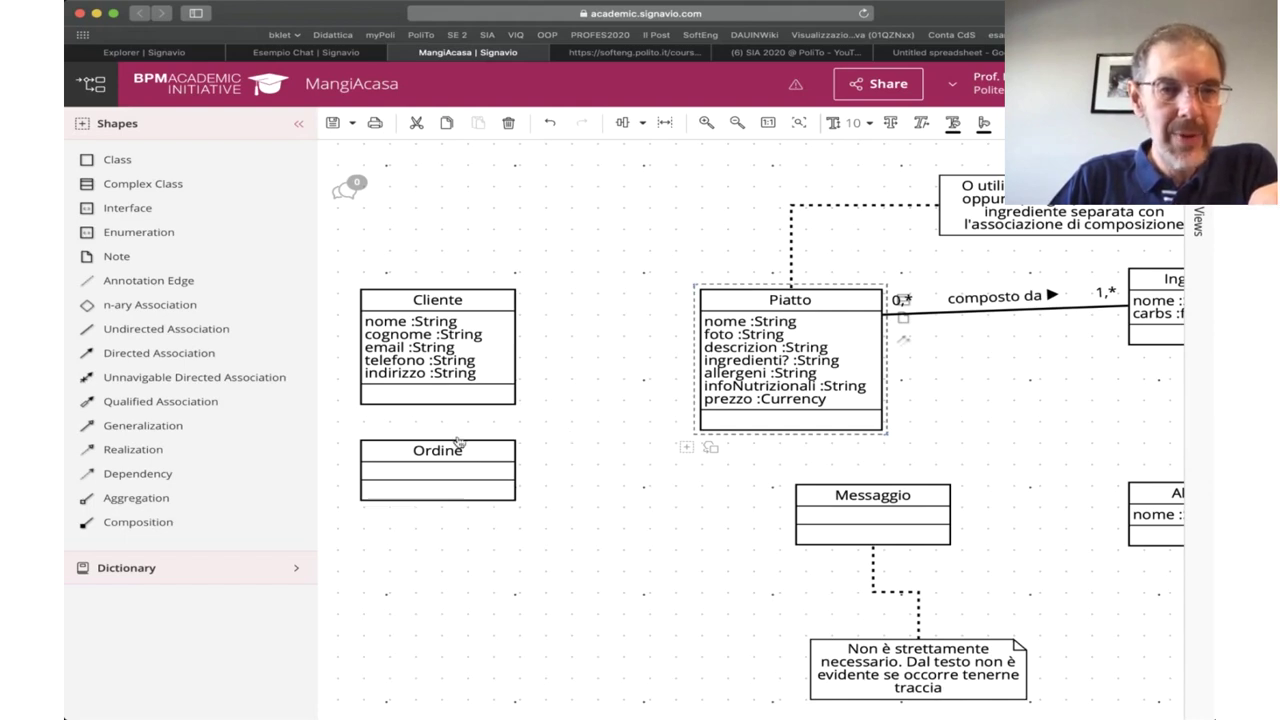
- Rearrange the classes so Cliente sits farther left and Ordine lies in the gap between Cliente and Piatto
{"action": "left_click_drag", "start_coordinate": [459, 442], "coordinate": [611, 477]}
{"action": "scroll", "coordinate": [610, 477], "scroll_direction": "left", "scroll_amount": 5}
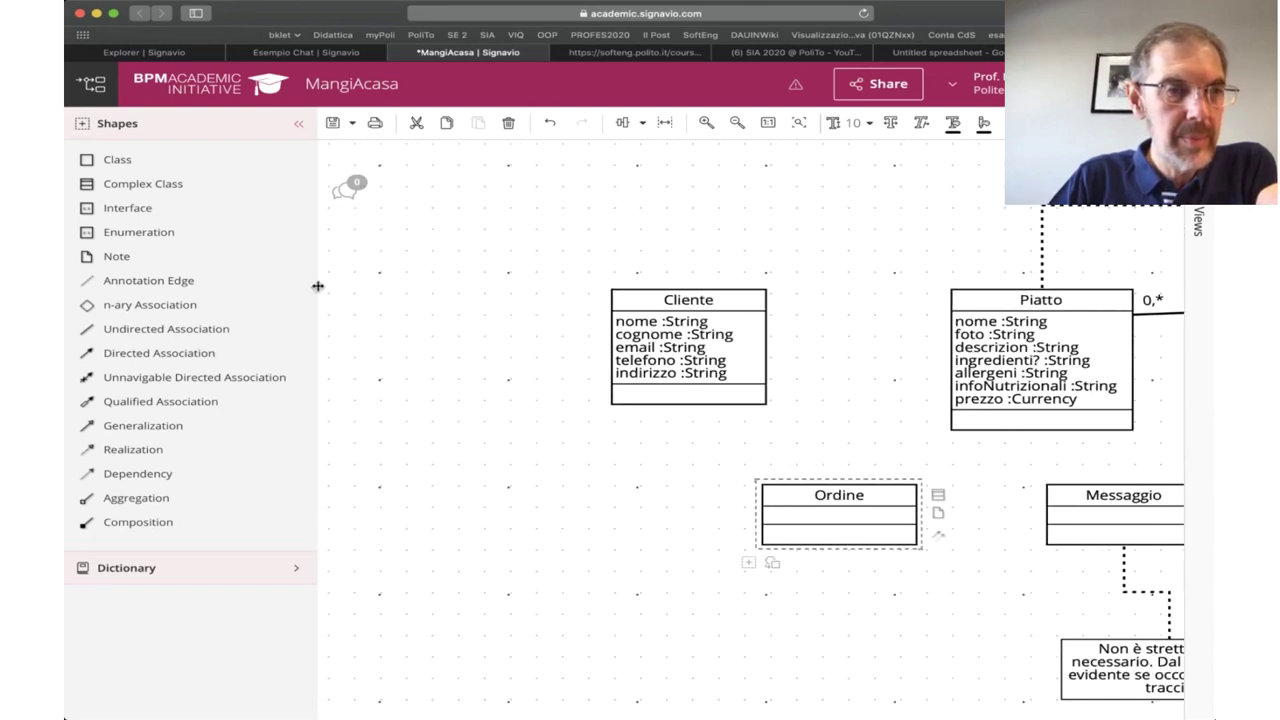
{"action": "left_click_drag", "start_coordinate": [300, 290], "coordinate": [251, 287]}
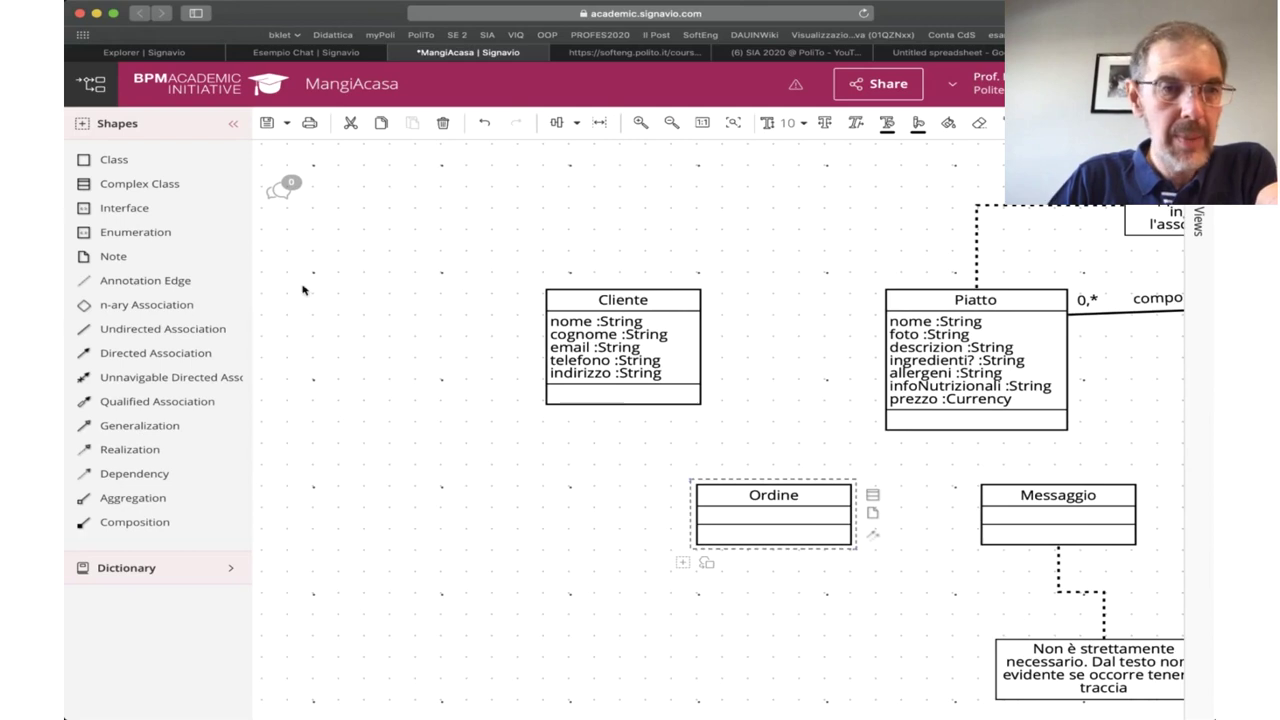
{"action": "left_click_drag", "start_coordinate": [588, 287], "coordinate": [354, 287]}
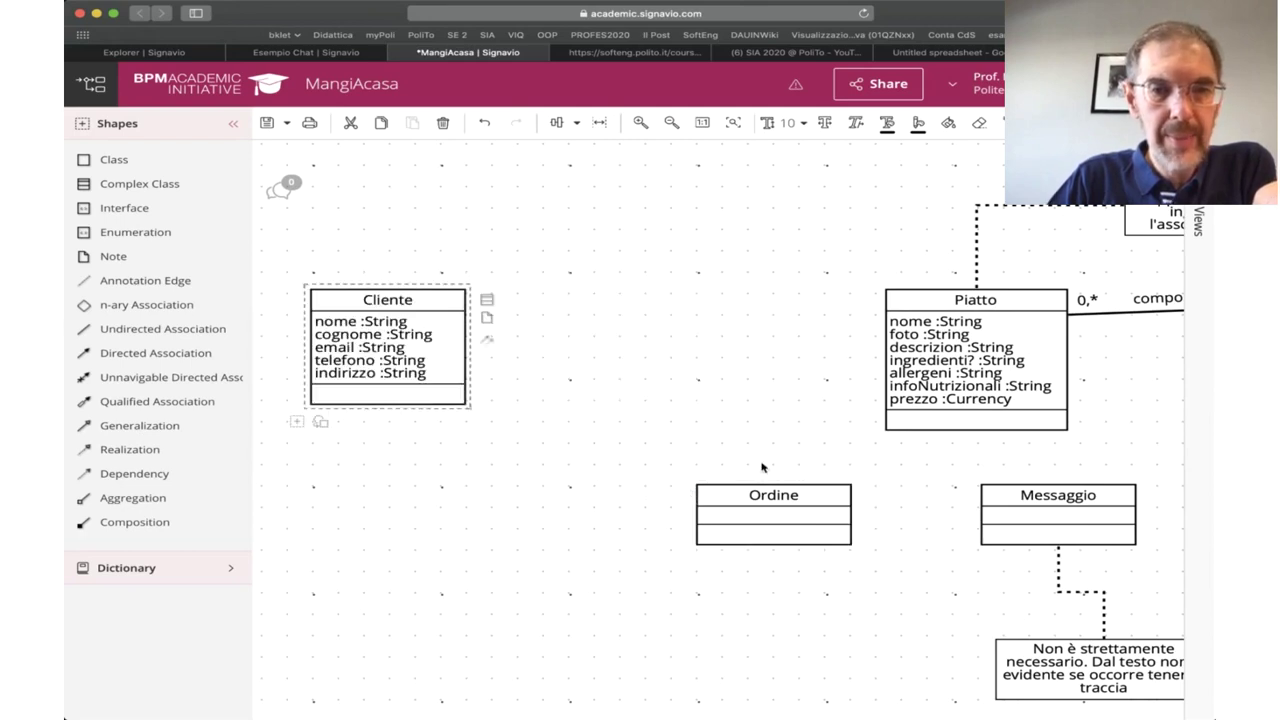
{"action": "left_click_drag", "start_coordinate": [768, 484], "coordinate": [679, 301]}
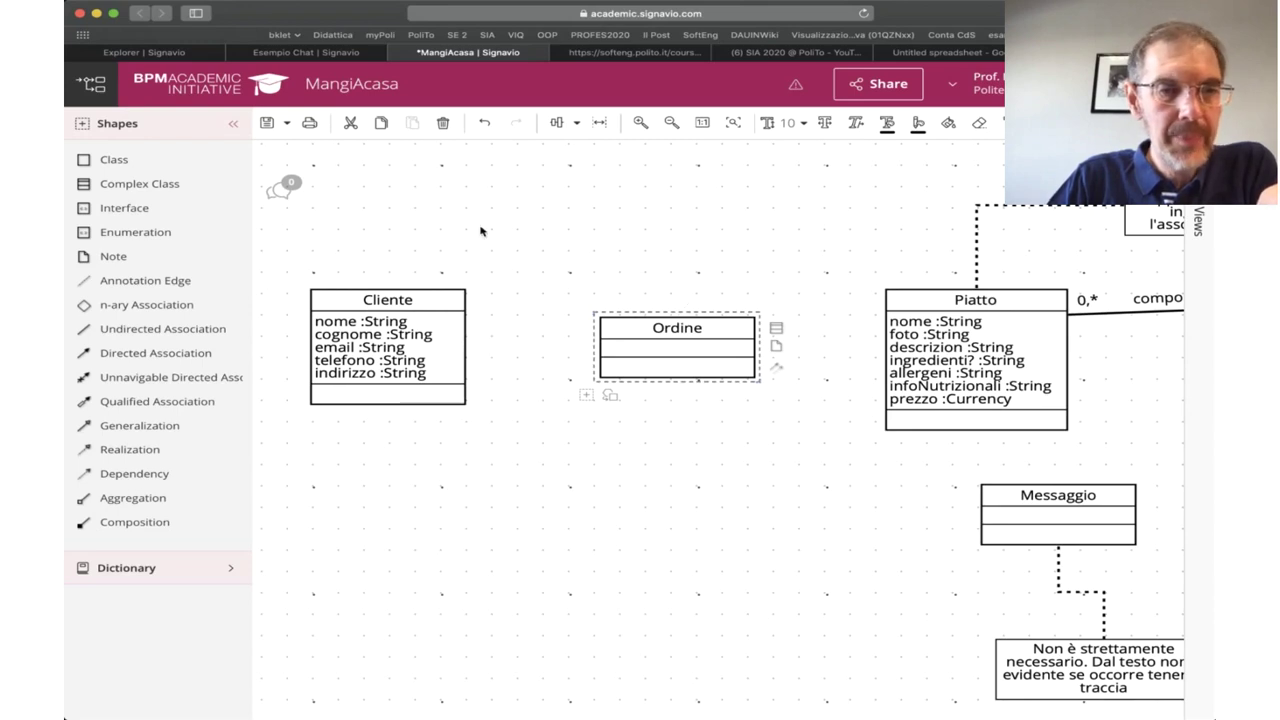
- Connect the Cliente class to the Ordine class with an undirected association labelled "effettua"
{"action": "left_click_drag", "start_coordinate": [226, 328], "coordinate": [601, 345]}
{"action": "left_click_drag", "start_coordinate": [478, 346], "coordinate": [465, 335]}
{"action": "double_click", "coordinate": [535, 340]}
{"action": "type", "text": "e"}
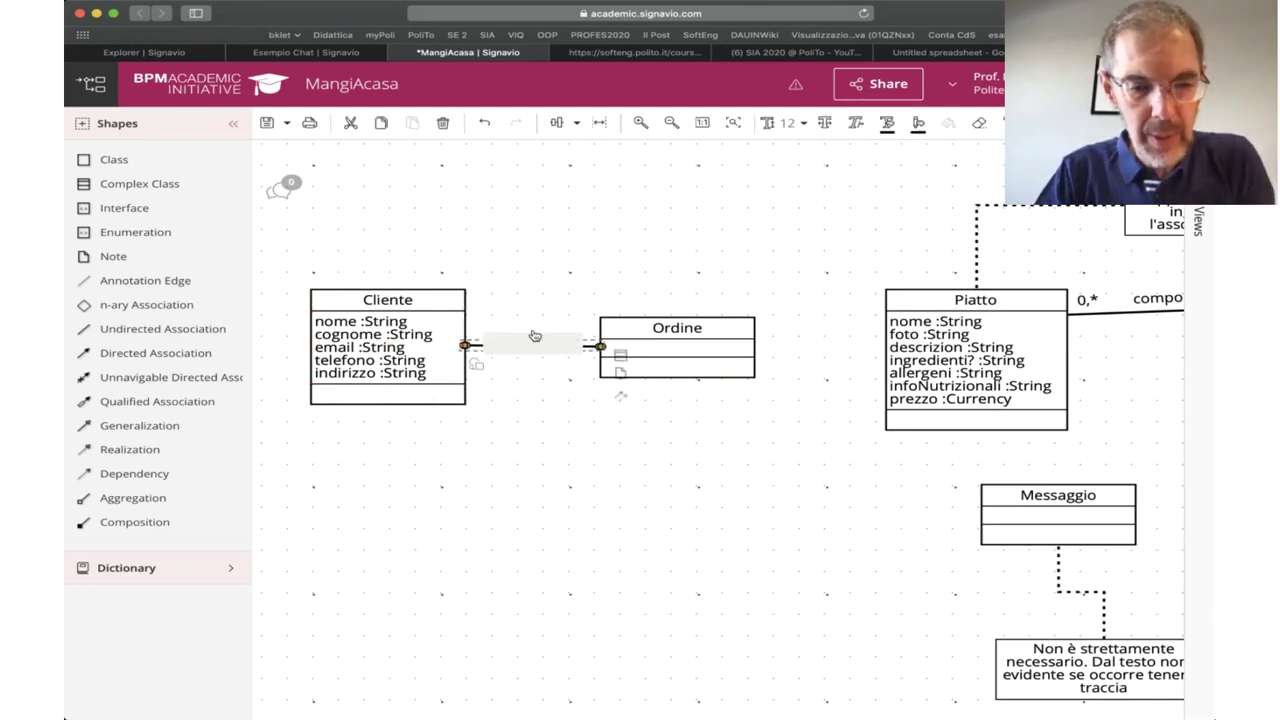
{"action": "type", "text": "ffettua"}
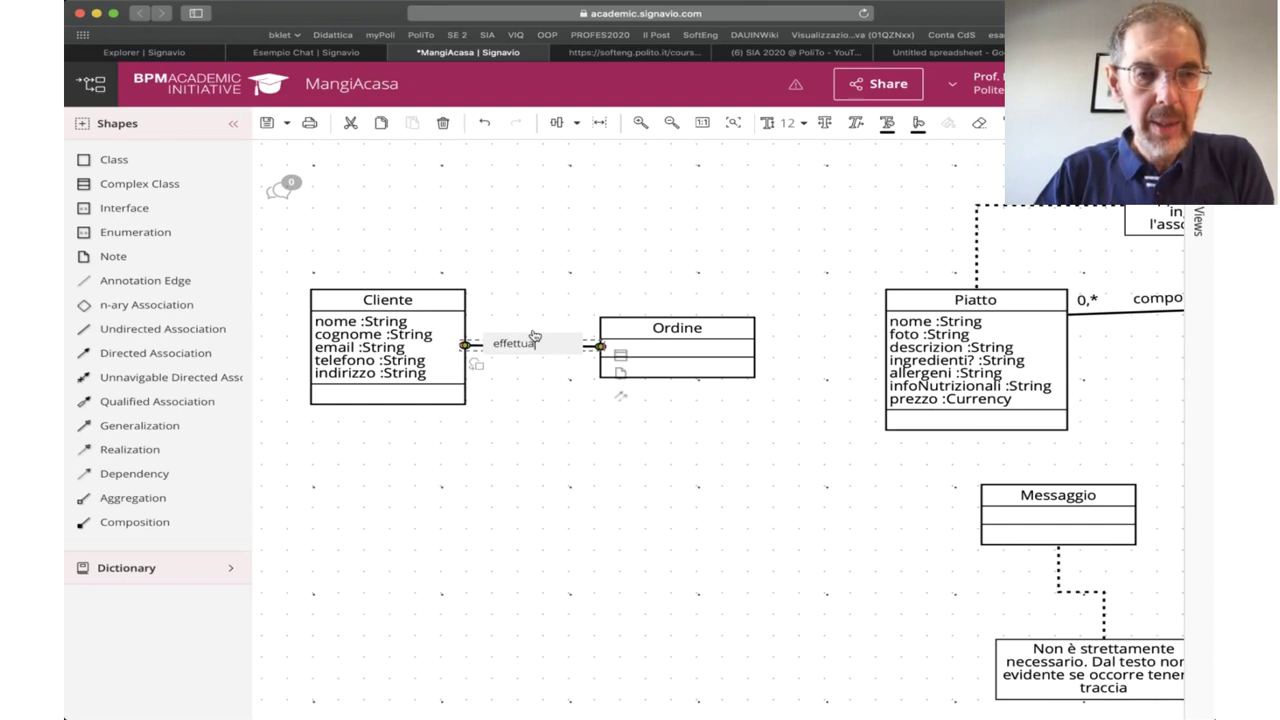
{"action": "left_click", "coordinate": [674, 443]}
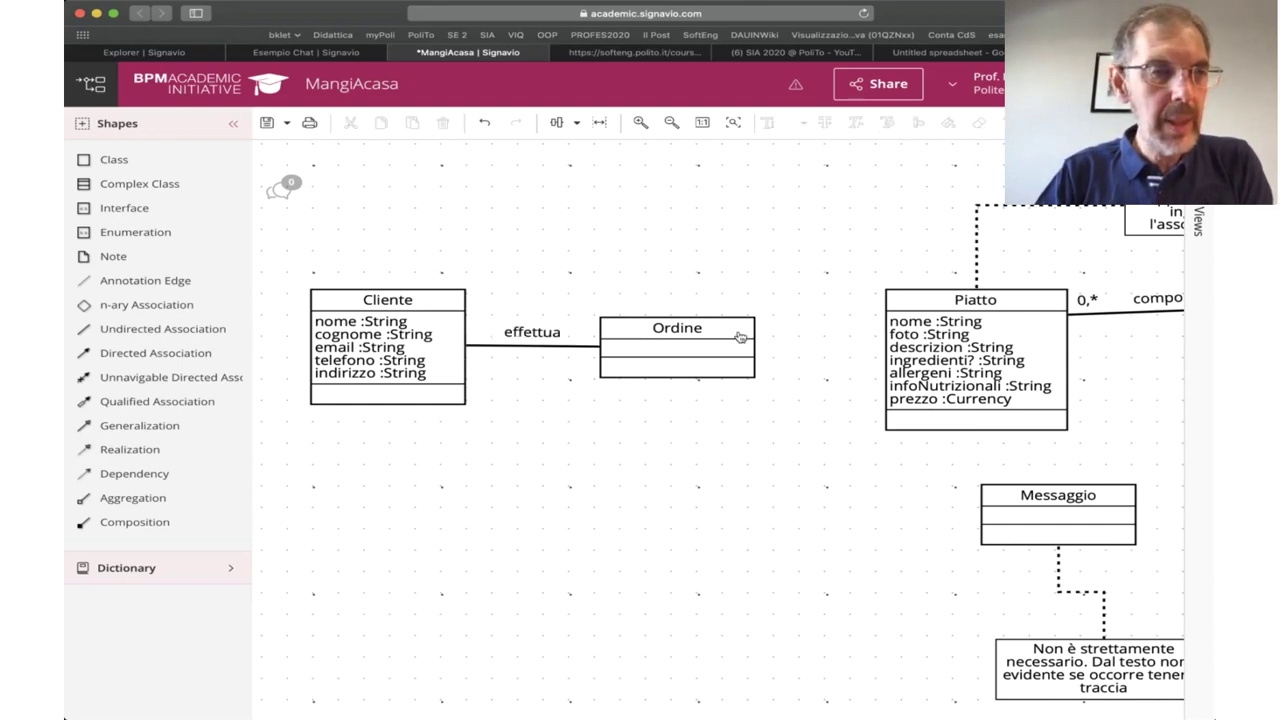
- Connect the Ordine class to the Piatto class with an undirected association labelled "contiene"
{"action": "left_click_drag", "start_coordinate": [165, 325], "coordinate": [753, 345]}
{"action": "left_click_drag", "start_coordinate": [852, 346], "coordinate": [886, 337]}
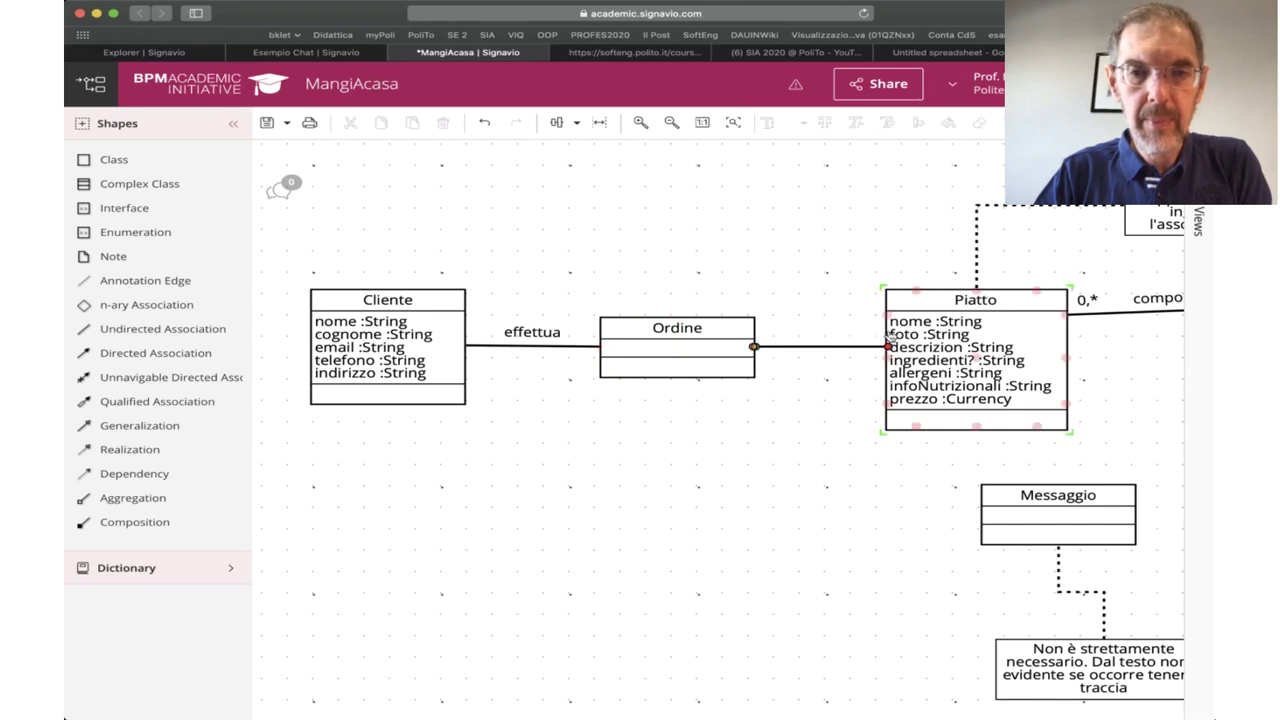
{"action": "double_click", "coordinate": [828, 338]}
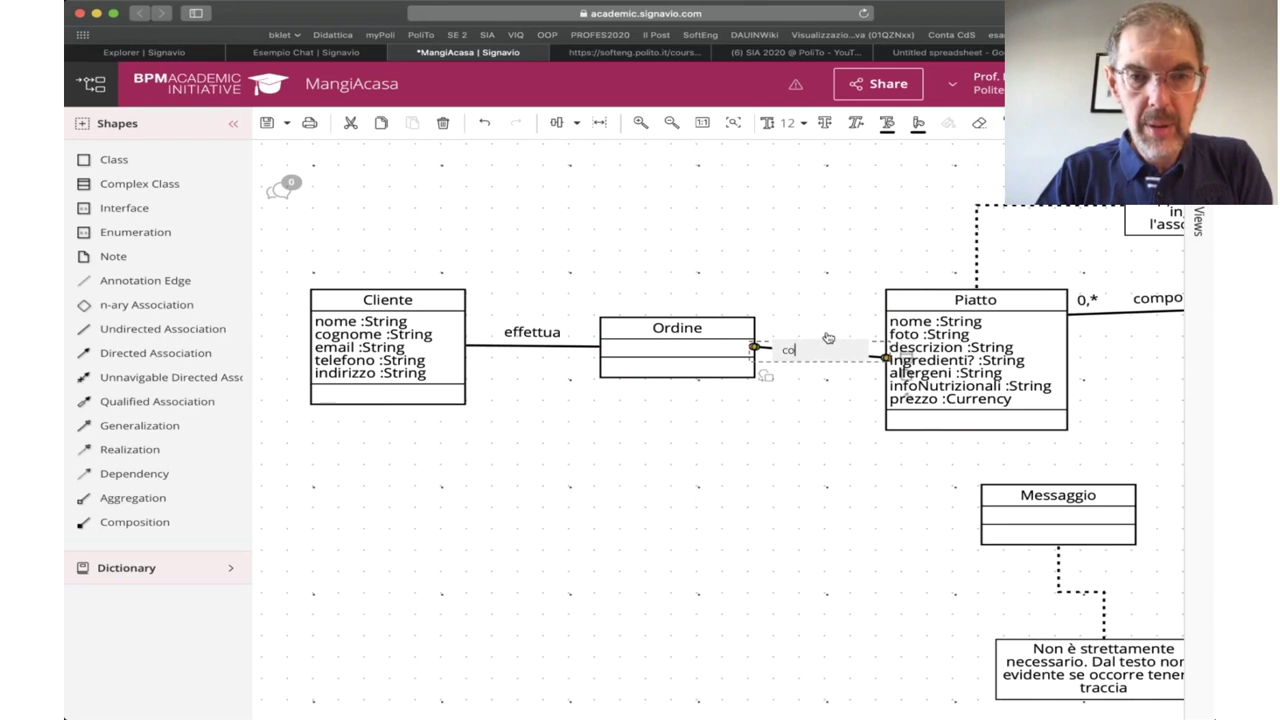
{"action": "type", "text": "contiene"}
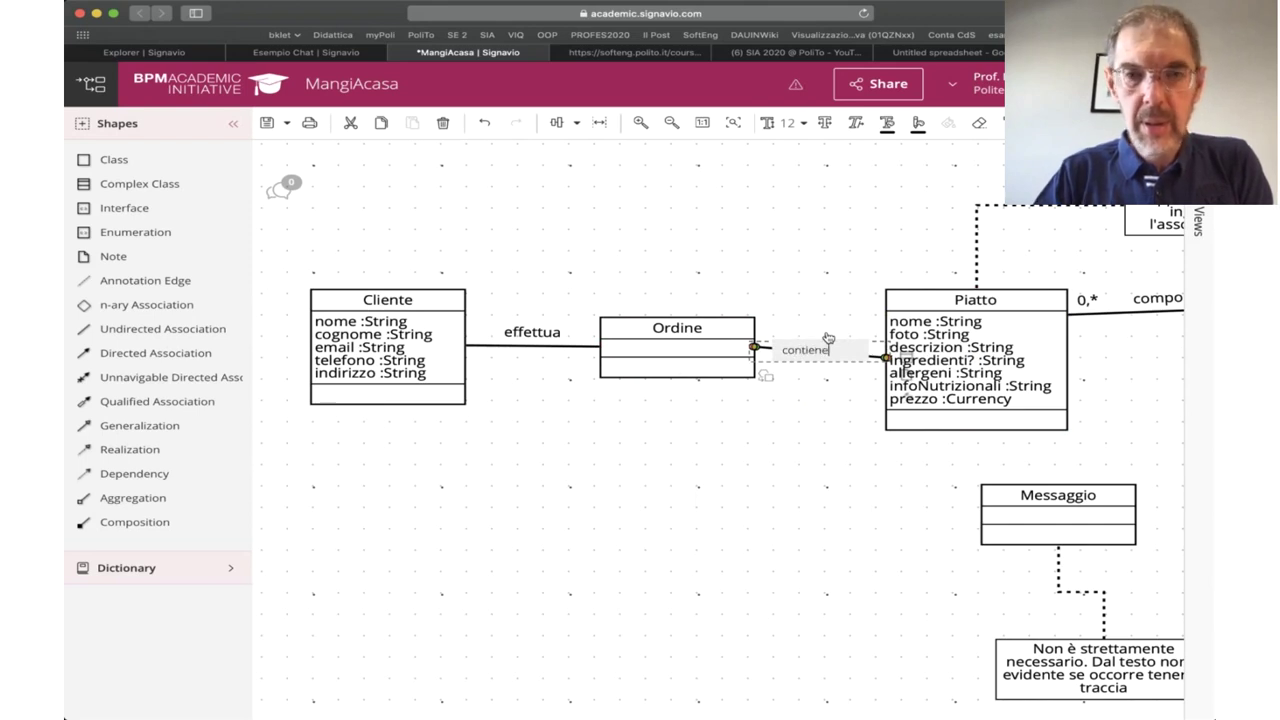
{"action": "left_click", "coordinate": [802, 401]}
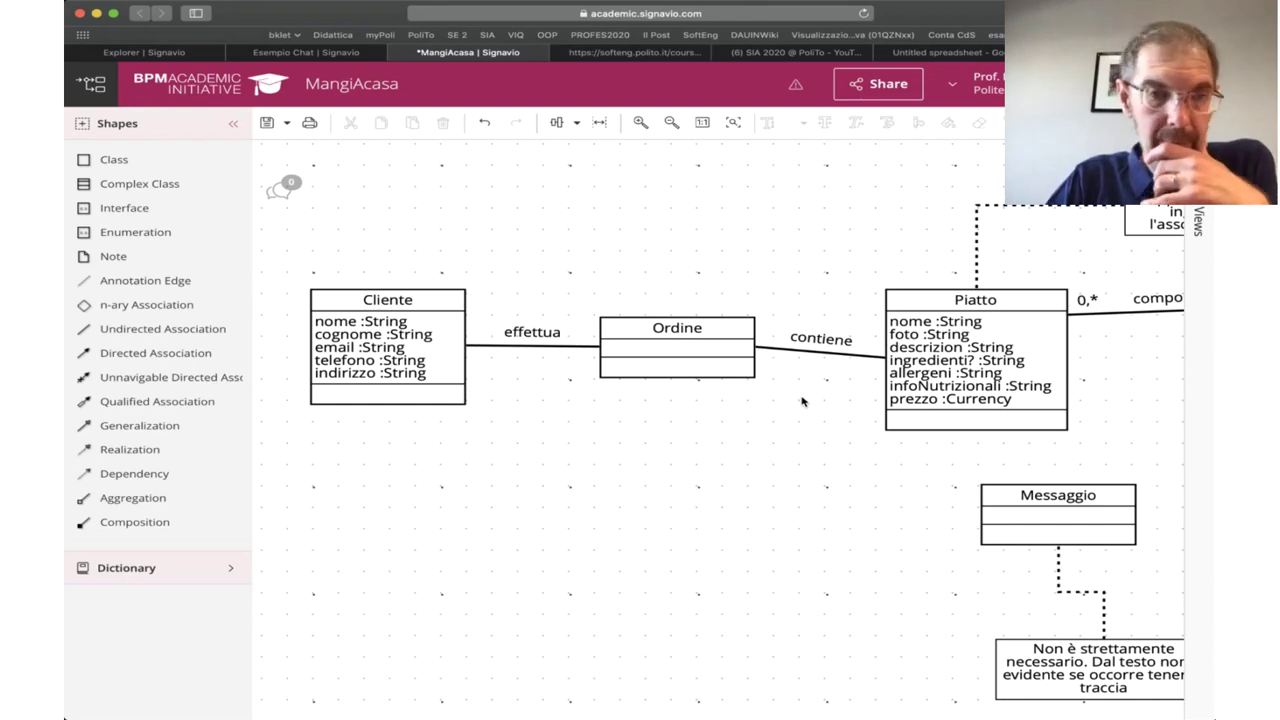
- Shift the Ordine and Cliente classes slightly down to straighten the "contiene" and "effettua" association lines
{"action": "left_click", "coordinate": [735, 341]}
{"action": "left_click_drag", "start_coordinate": [735, 343], "coordinate": [733, 356]}
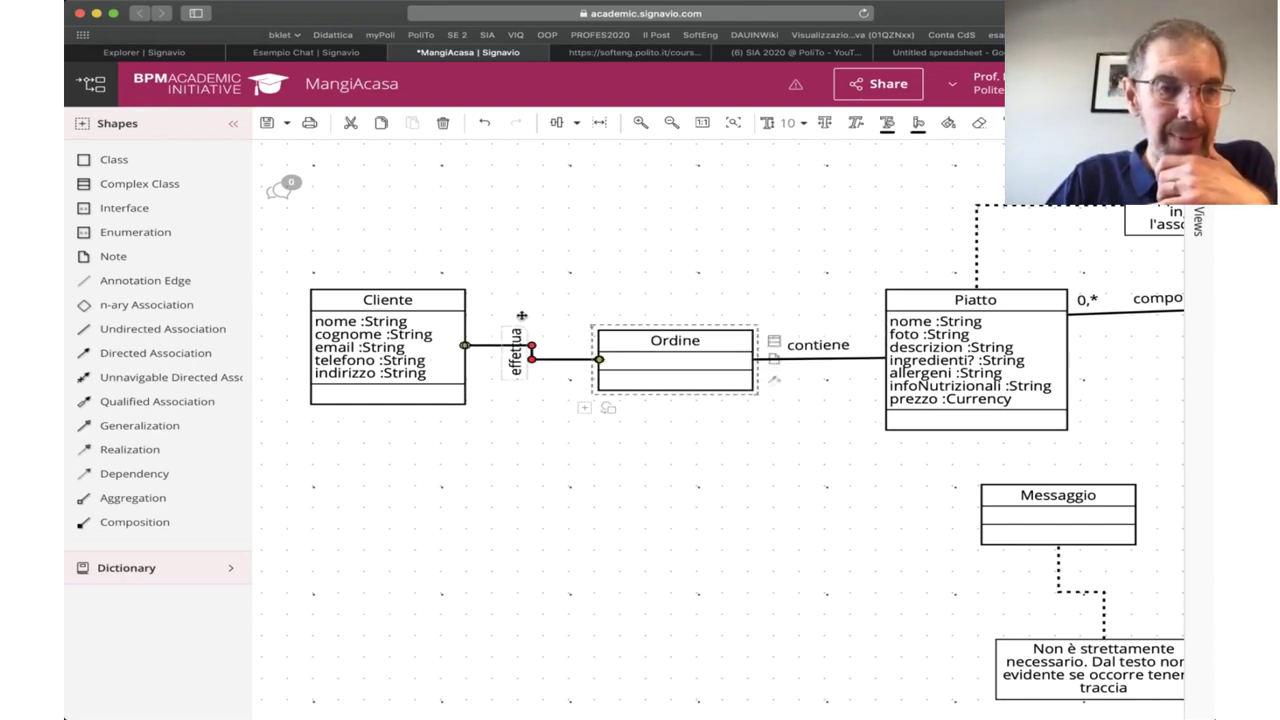
{"action": "left_click", "coordinate": [440, 296]}
{"action": "left_click_drag", "start_coordinate": [440, 296], "coordinate": [436, 308]}
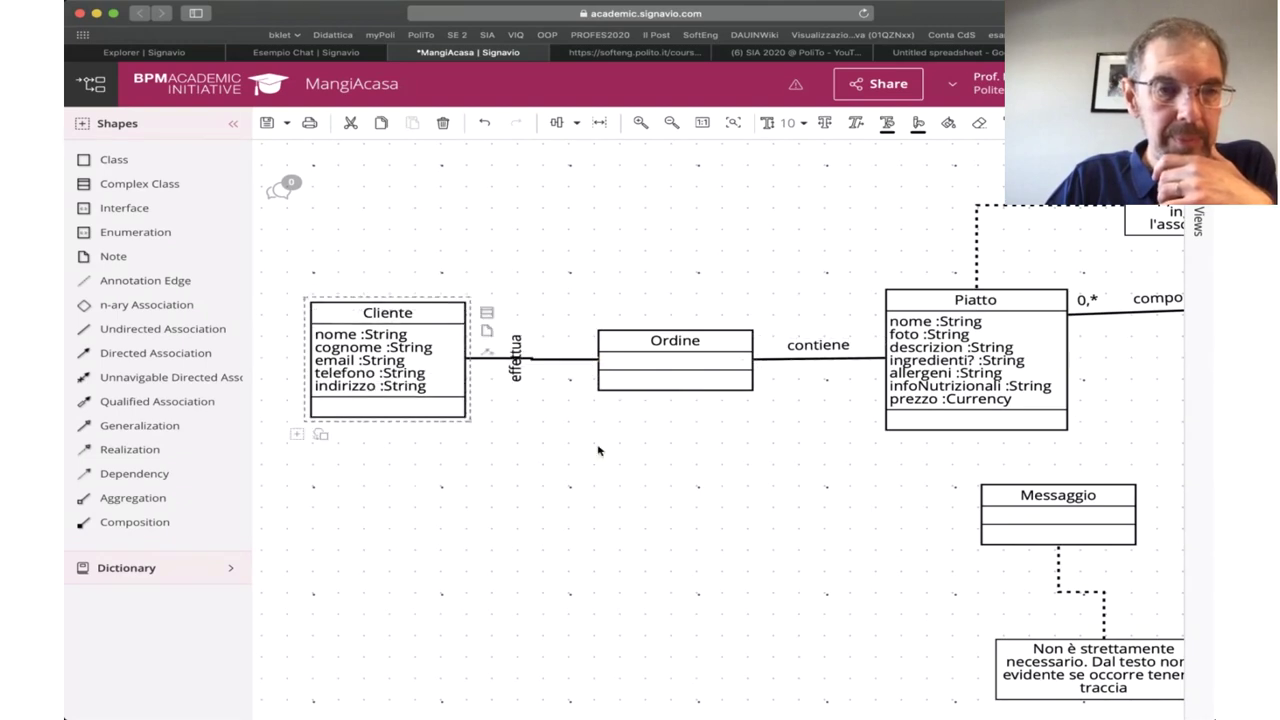
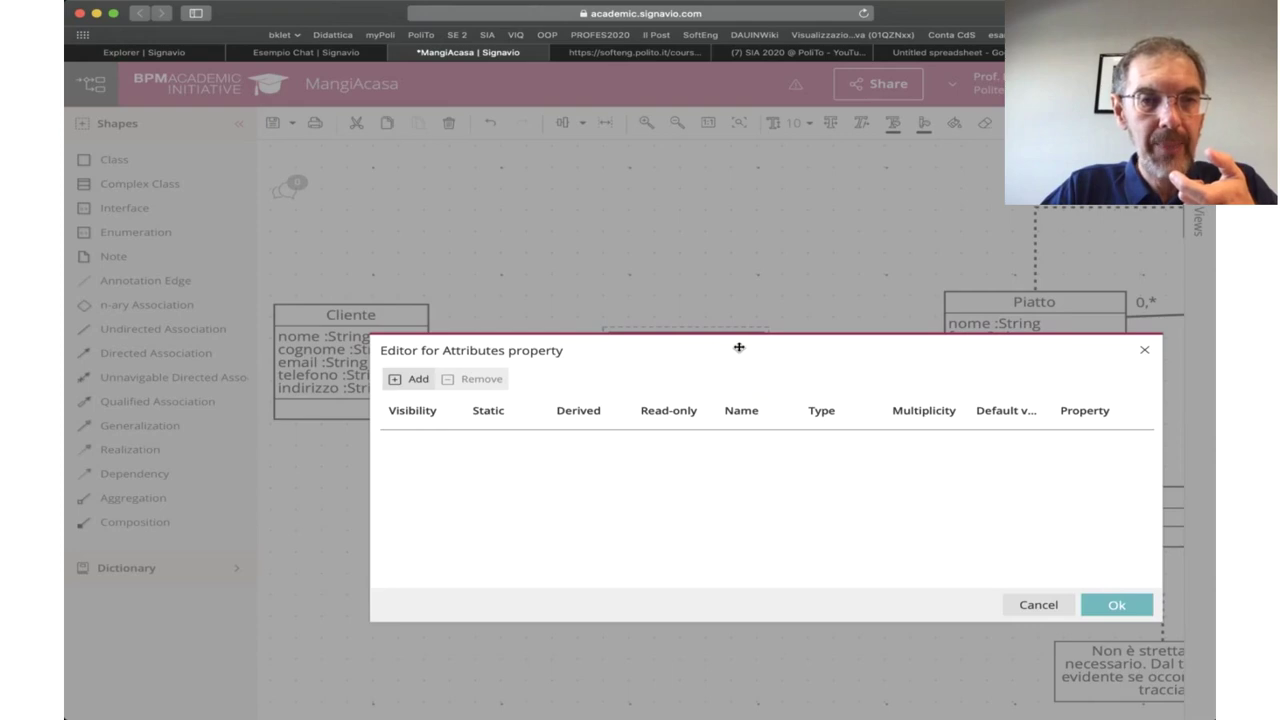
- Add a new attribute row to the Ordine class and start editing its name
{"action": "left_click", "coordinate": [420, 376]}
{"action": "left_click", "coordinate": [753, 432]}
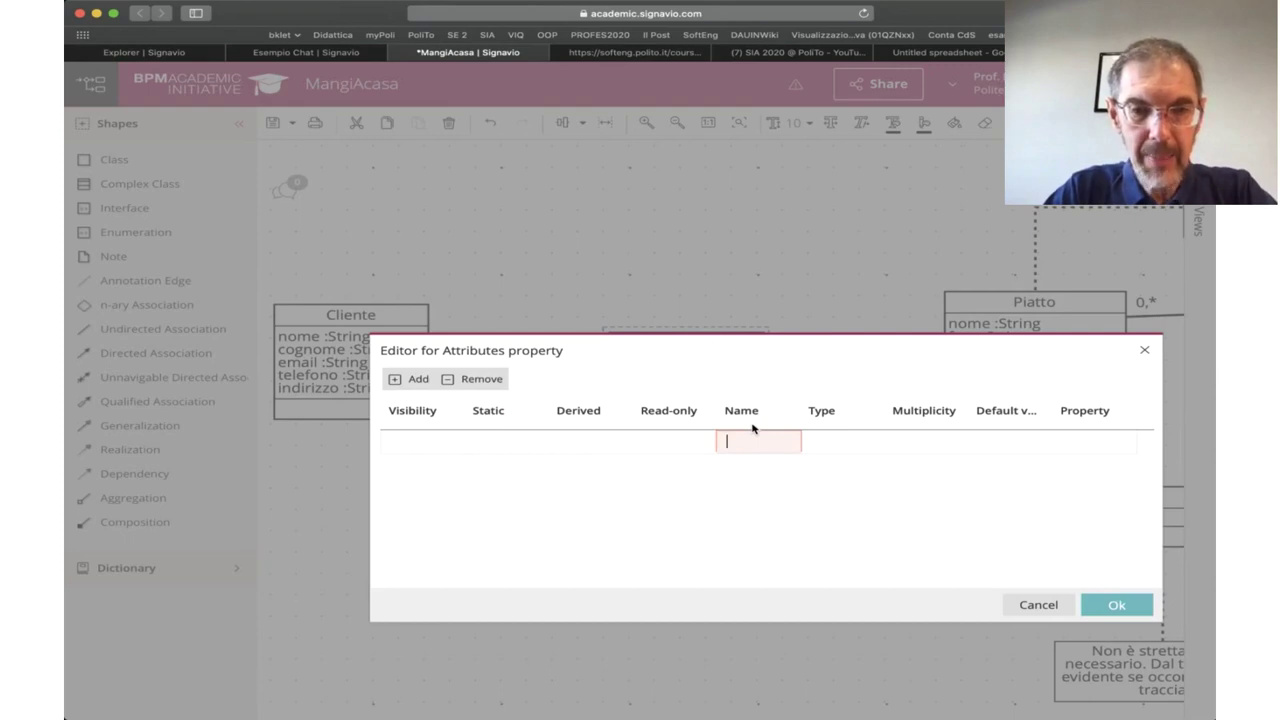
{"action": "type", "text": "tempo"}
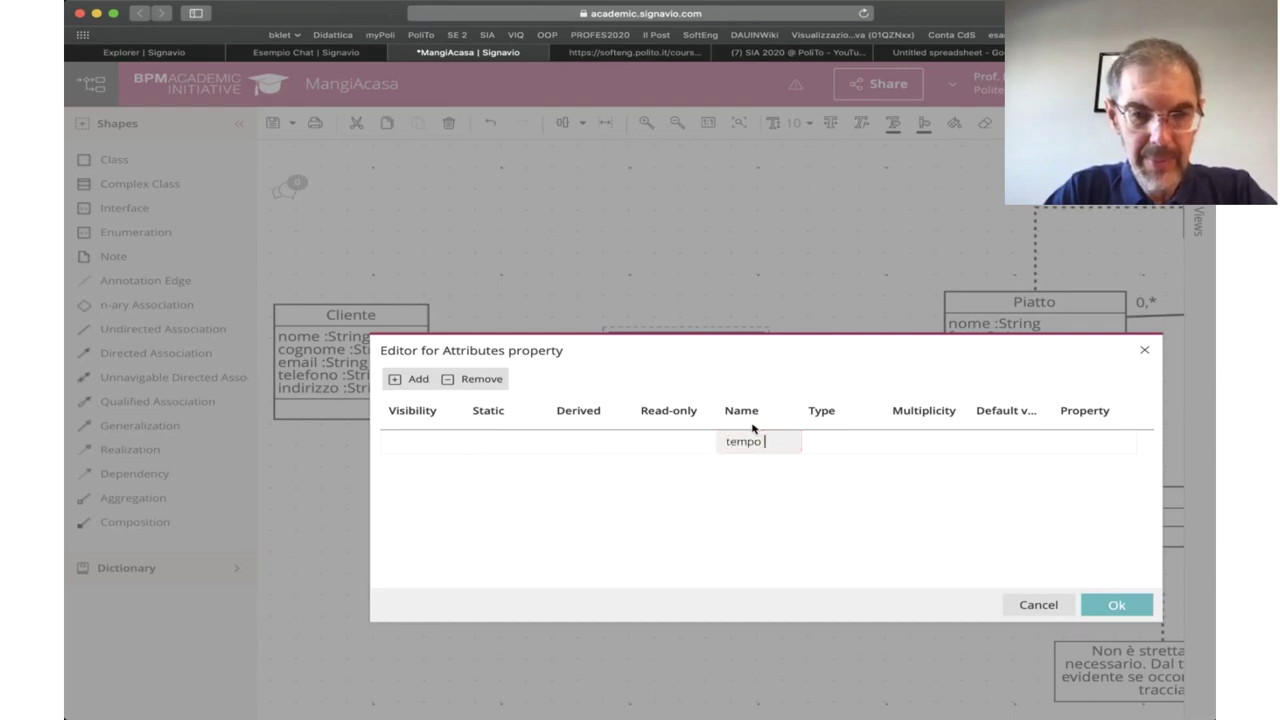
{"action": "key", "text": "BackSpace"}
{"action": "type", "text": "Co"}
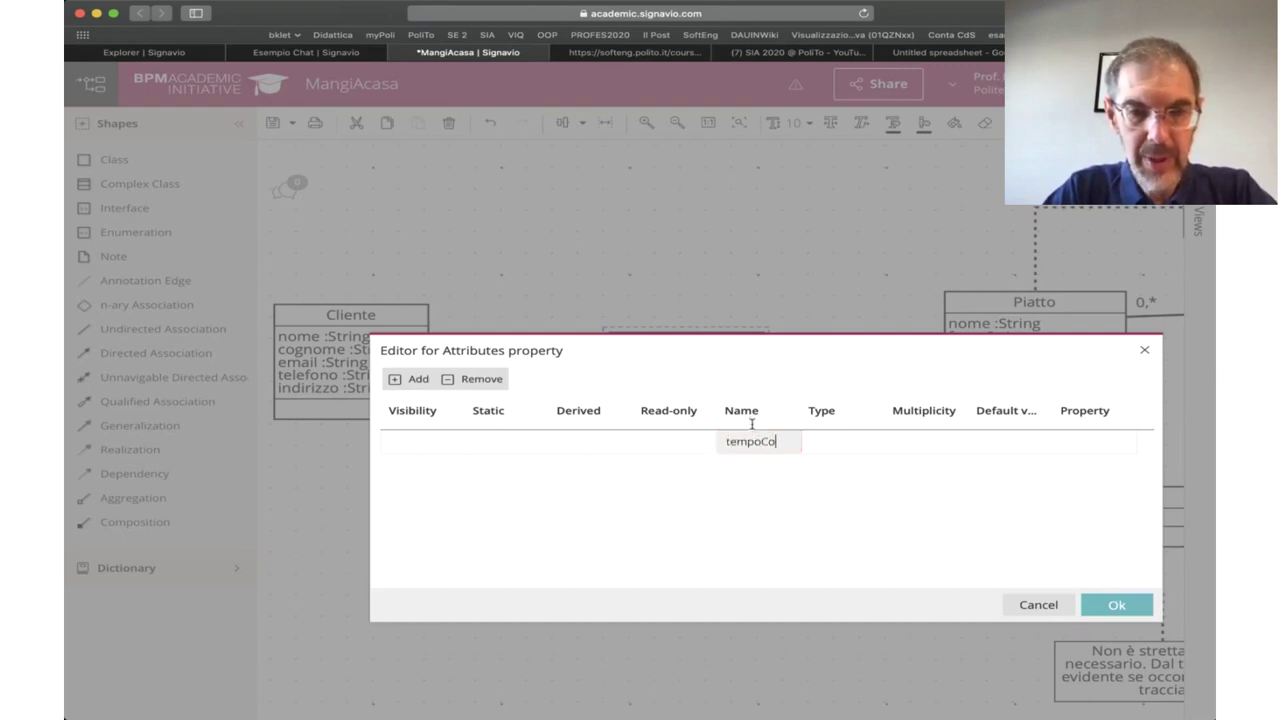
{"action": "type", "text": "nsegna"}
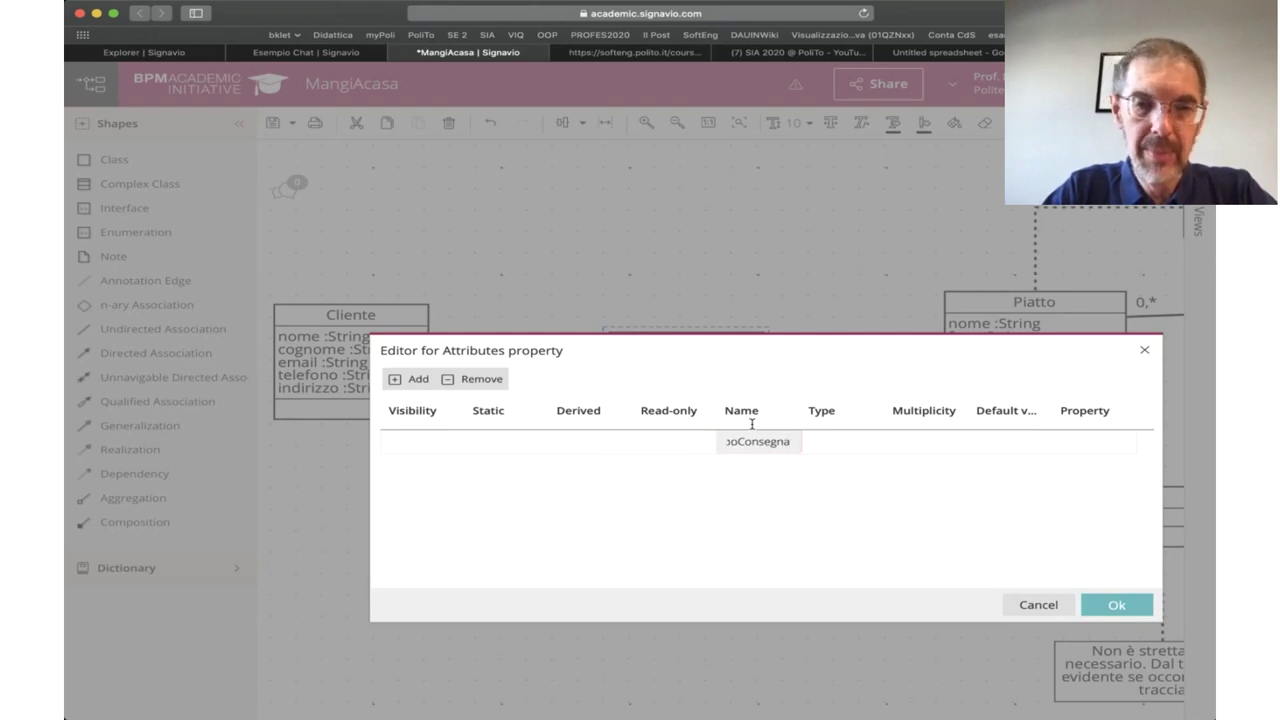
{"action": "key", "text": "BackSpace"}
{"action": "key", "text": "BackSpace"}
{"action": "key", "text": "BackSpace"}
{"action": "key", "text": "BackSpace"}
{"action": "key", "text": "BackSpace"}
{"action": "key", "text": "BackSpace"}
{"action": "key", "text": "BackSpace"}
{"action": "key", "text": "BackSpace"}
{"action": "key", "text": "BackSpace"}
{"action": "key", "text": "BackSpace"}
{"action": "key", "text": "BackSpace"}
{"action": "key", "text": "BackSpace"}
{"action": "key", "text": "BackSpace"}
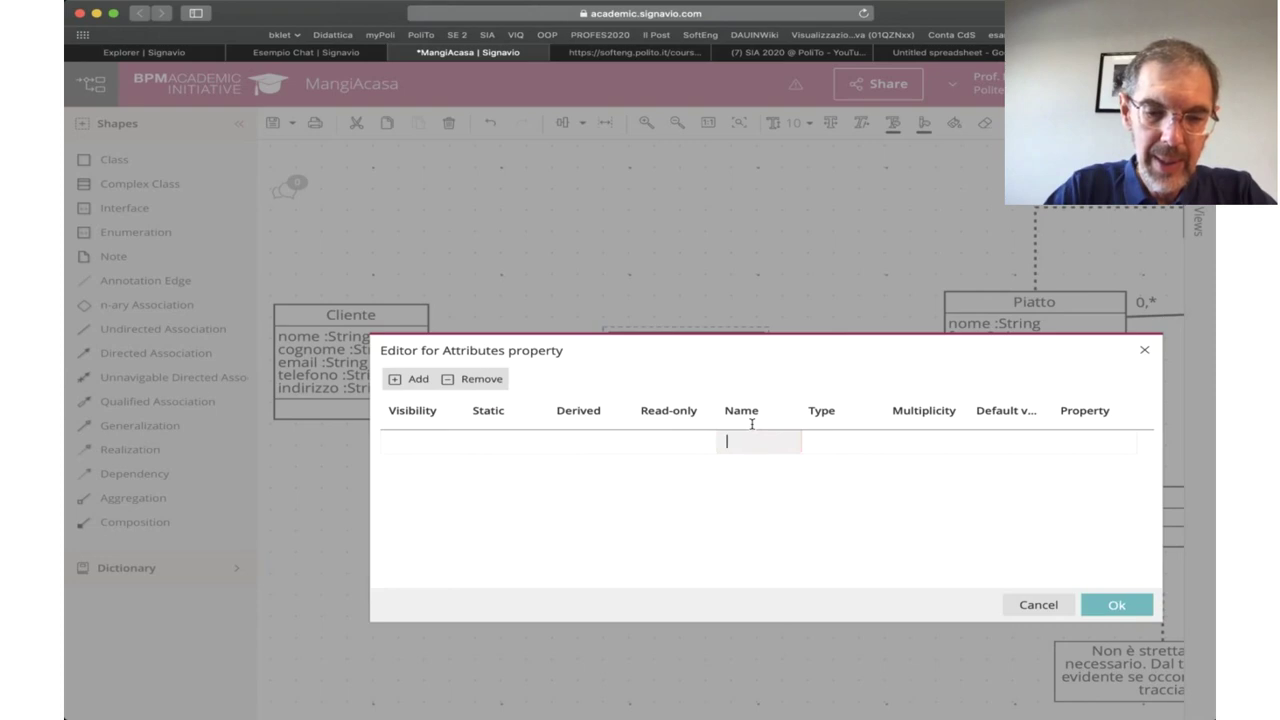
{"action": "type", "text": "consegn"}
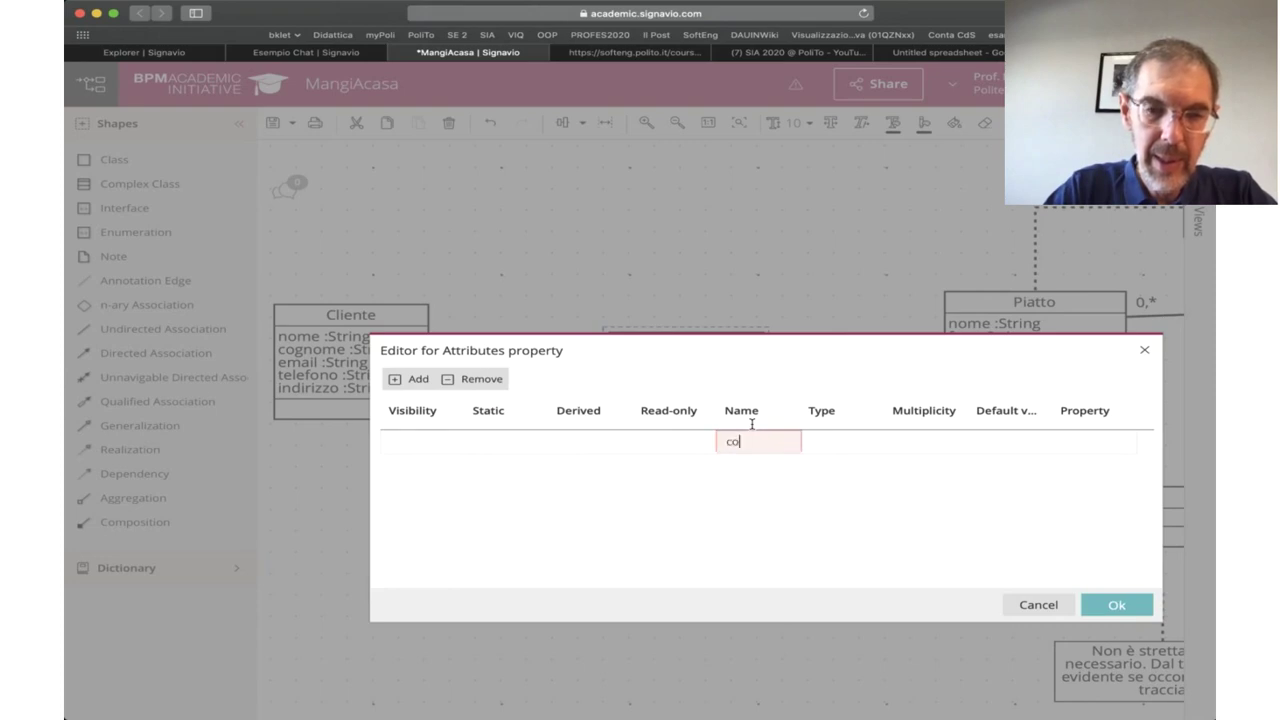
{"action": "key", "text": "BackSpace"}
{"action": "key", "text": "BackSpace"}
{"action": "key", "text": "BackSpace"}
{"action": "key", "text": "BackSpace"}
{"action": "key", "text": "BackSpace"}
{"action": "key", "text": "BackSpace"}
{"action": "key", "text": "BackSpace"}
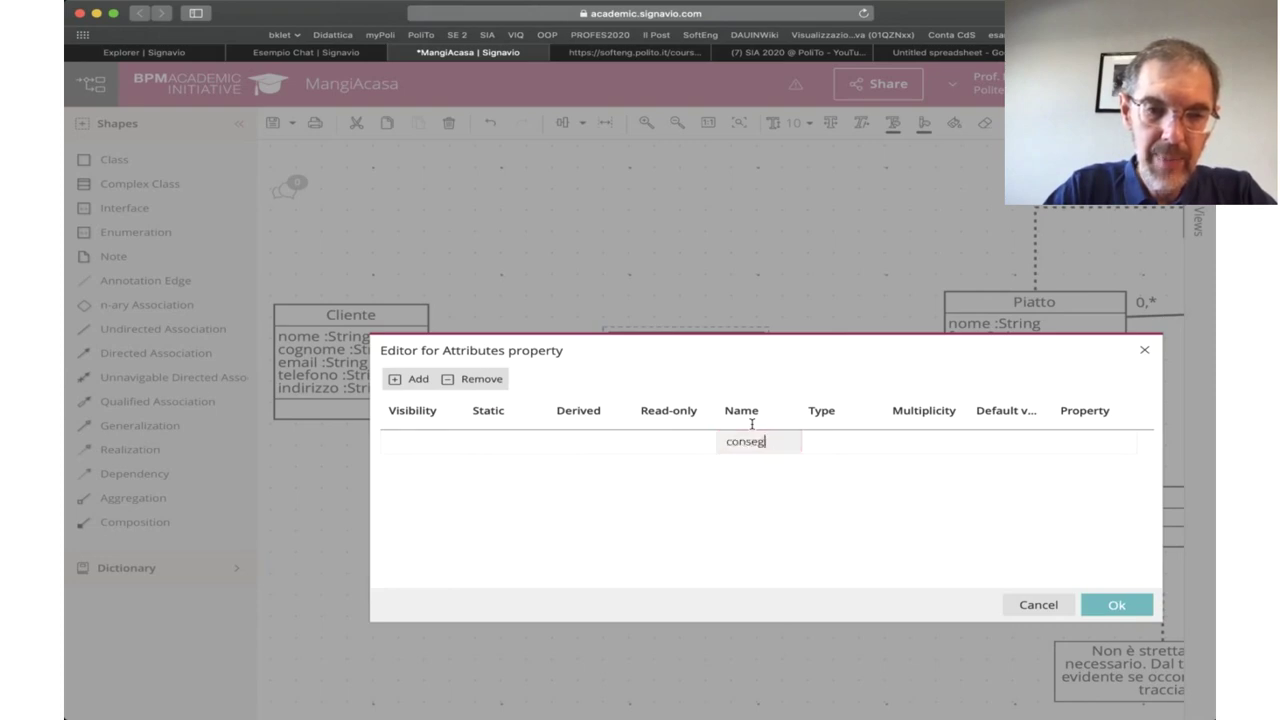
- Name Ordine's first attribute "tempoConsegnaPreviso" and set its type to Time
{"action": "type", "text": "tempo"}
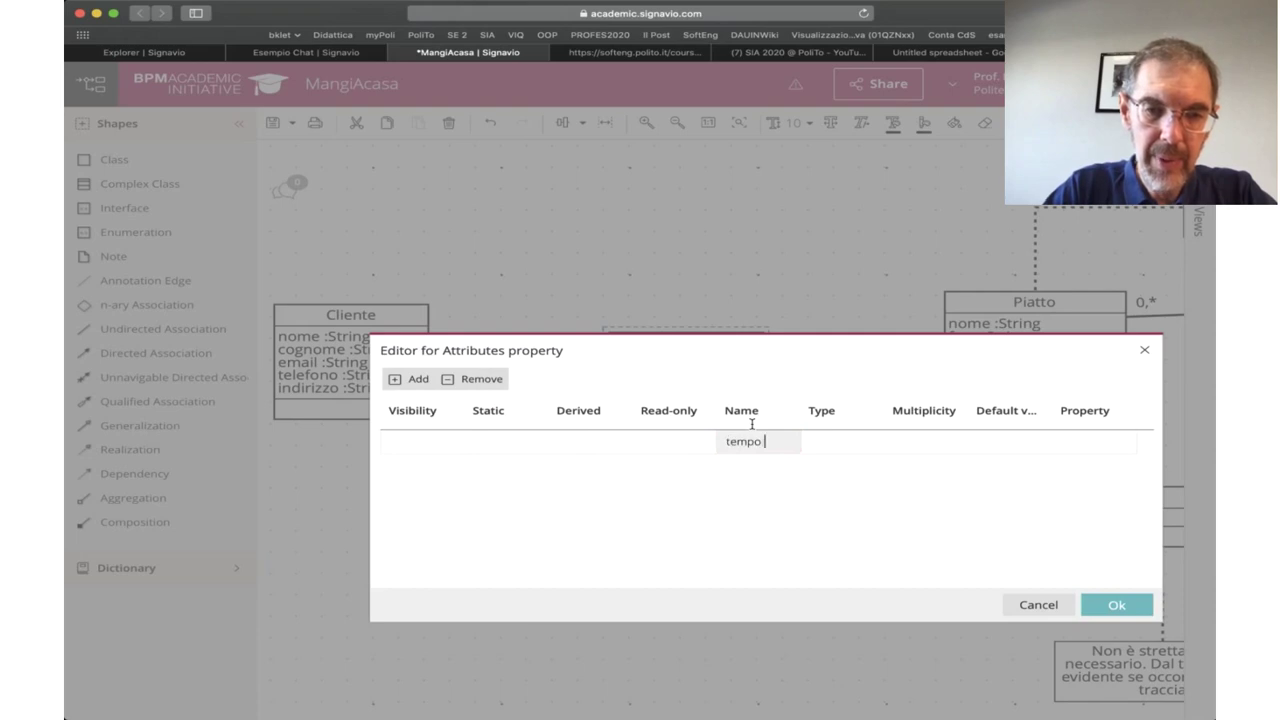
{"action": "type", "text": "Consegna"}
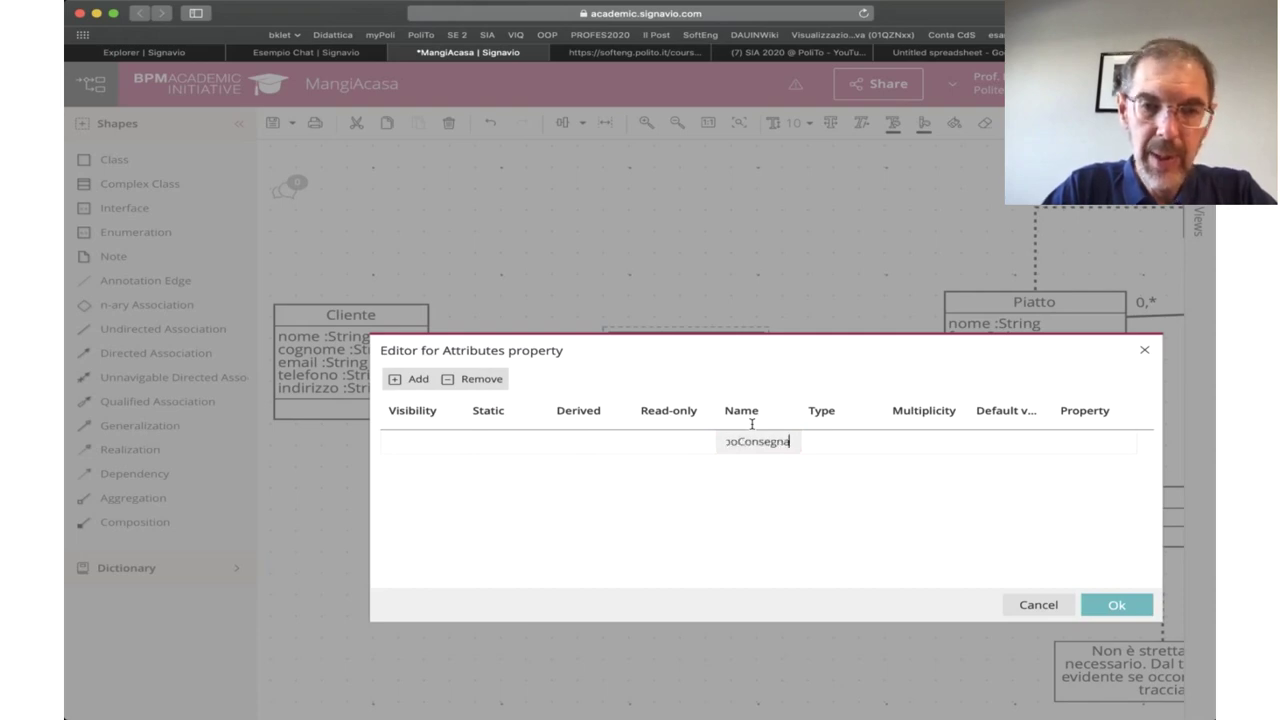
{"action": "type", "text": "Previsto"}
{"action": "left_click", "coordinate": [850, 430]}
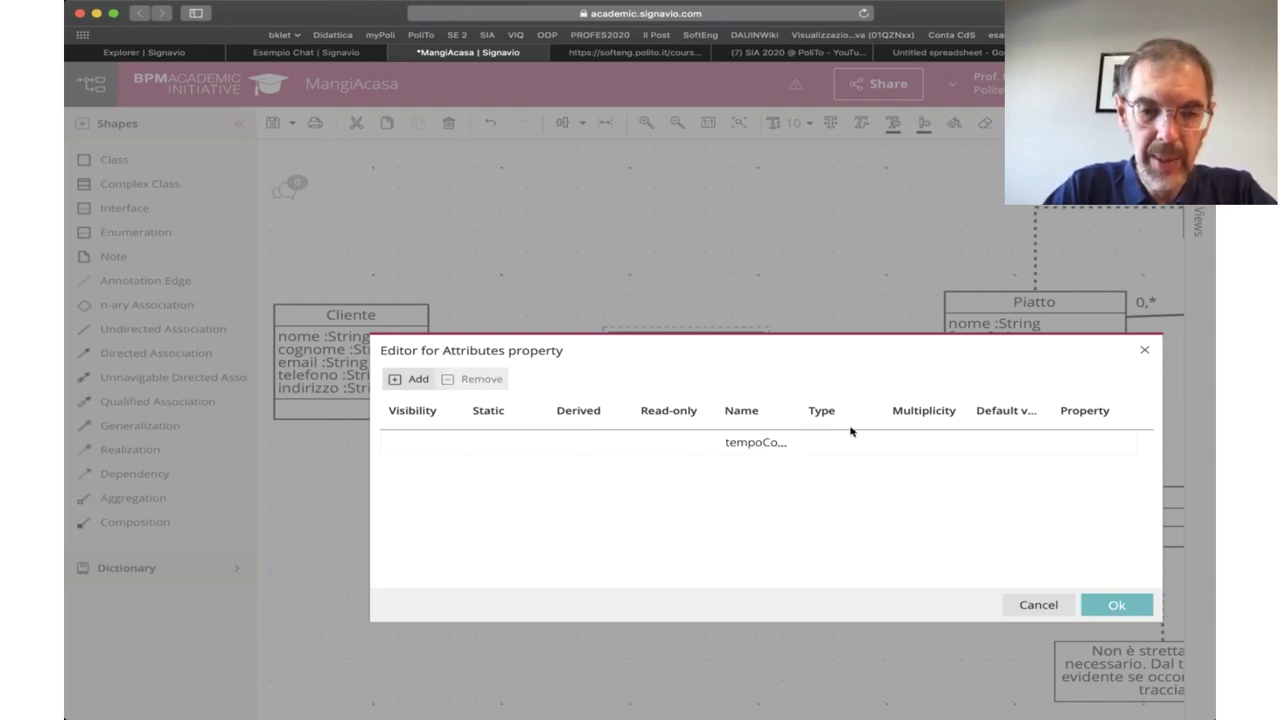
{"action": "left_click", "coordinate": [850, 432]}
{"action": "type", "text": "Time"}
{"action": "key", "text": "Return"}
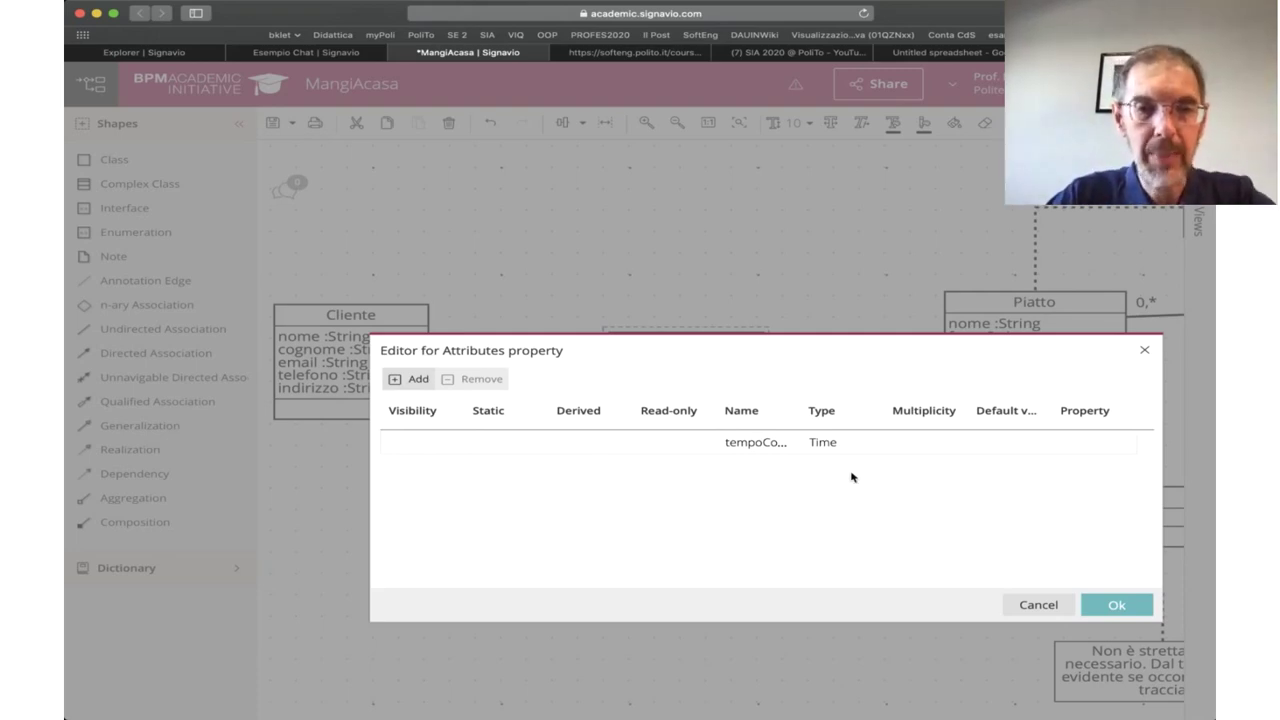
{"action": "left_click", "coordinate": [746, 432]}
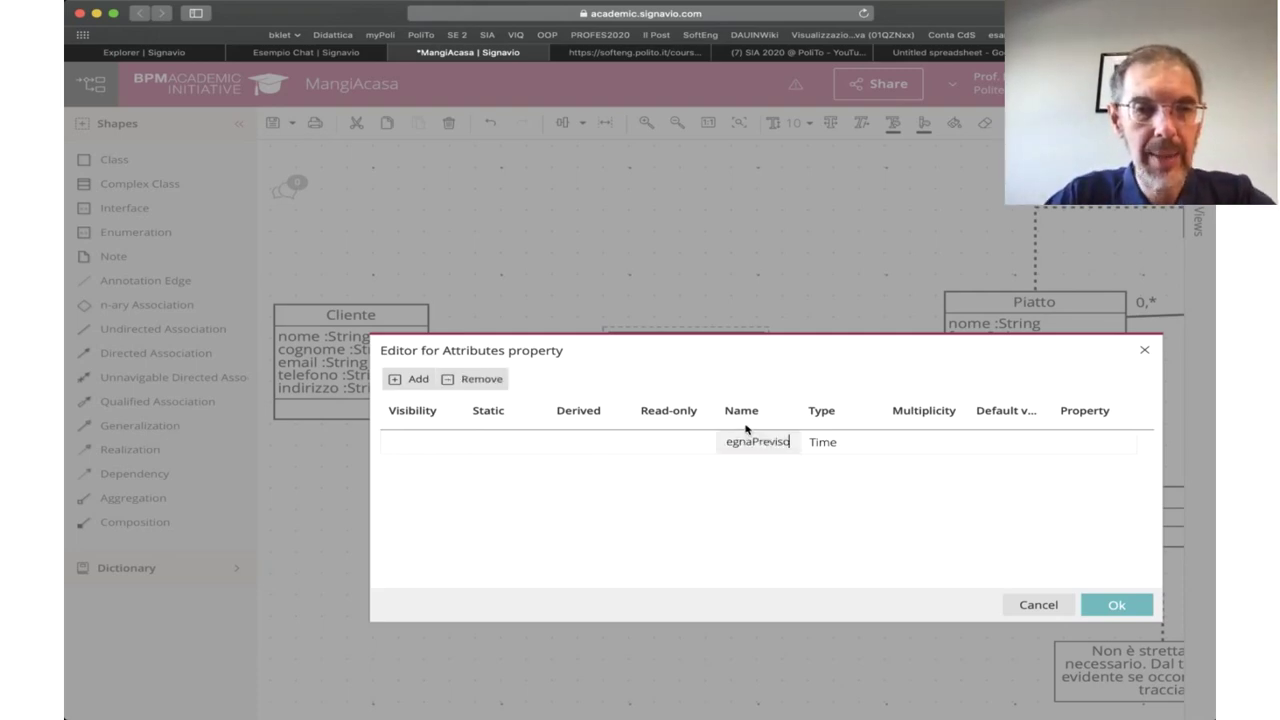
{"action": "left_click", "coordinate": [709, 491]}
- Add a second Ordine attribute named "tempoCompletamento" of type Time and apply the attribute list
{"action": "left_click", "coordinate": [407, 376]}
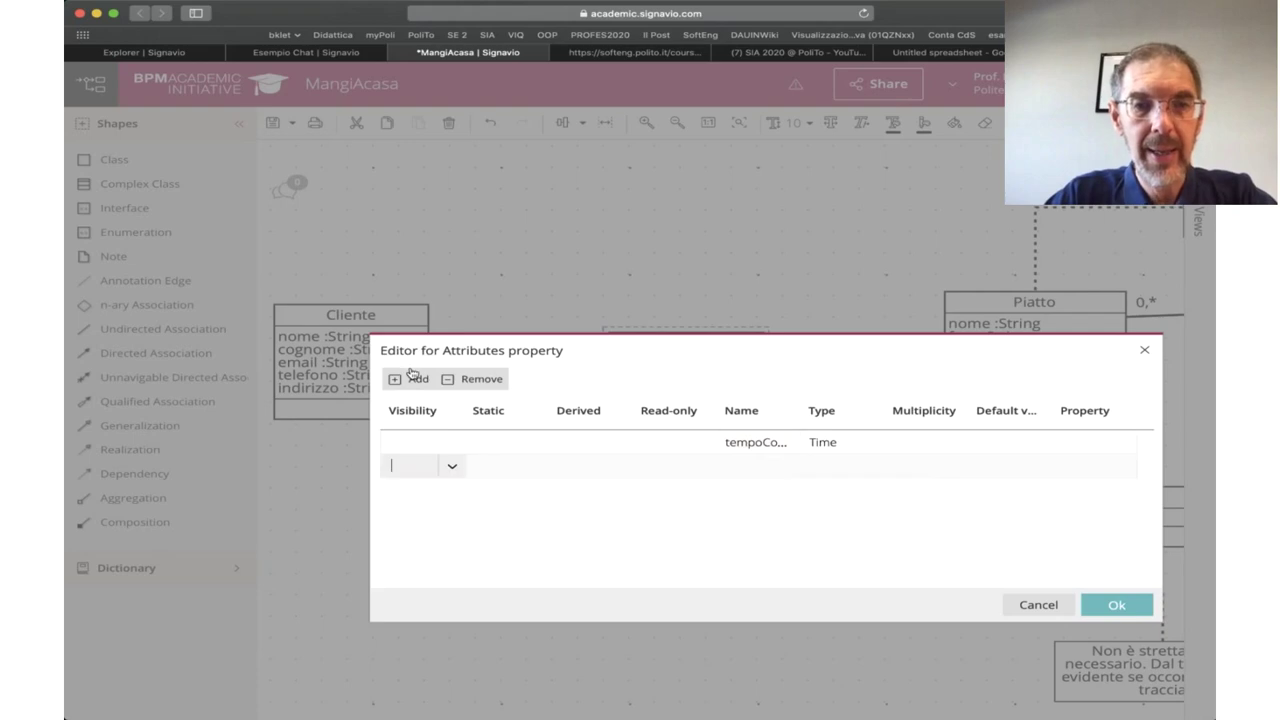
{"action": "left_click", "coordinate": [748, 450]}
{"action": "type", "text": "tempo"}
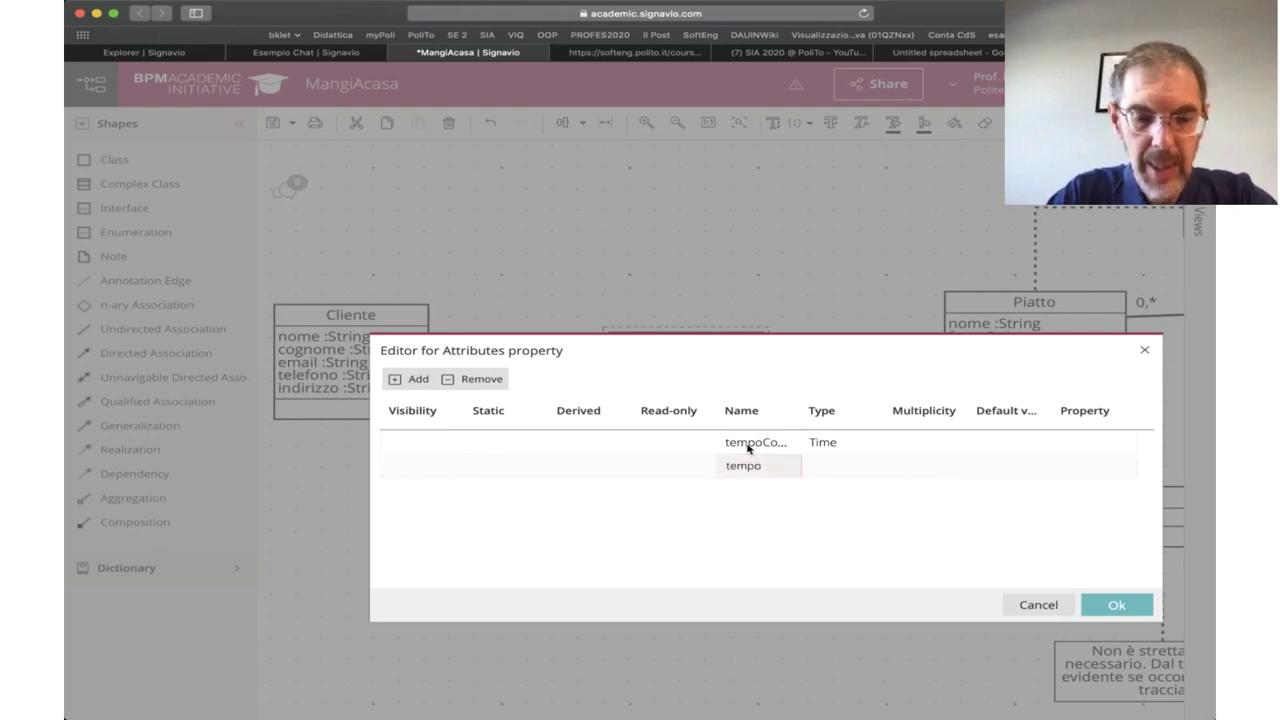
{"action": "type", "text": "Completamento"}
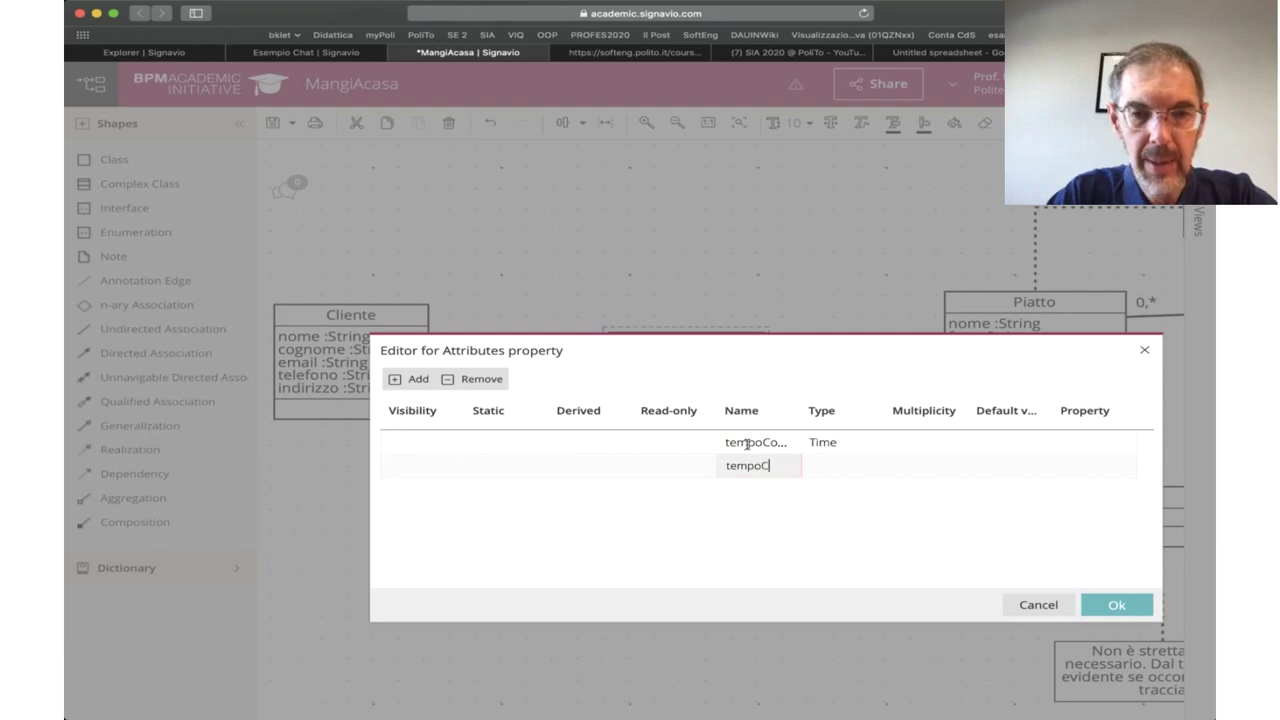
{"action": "key", "text": "Return"}
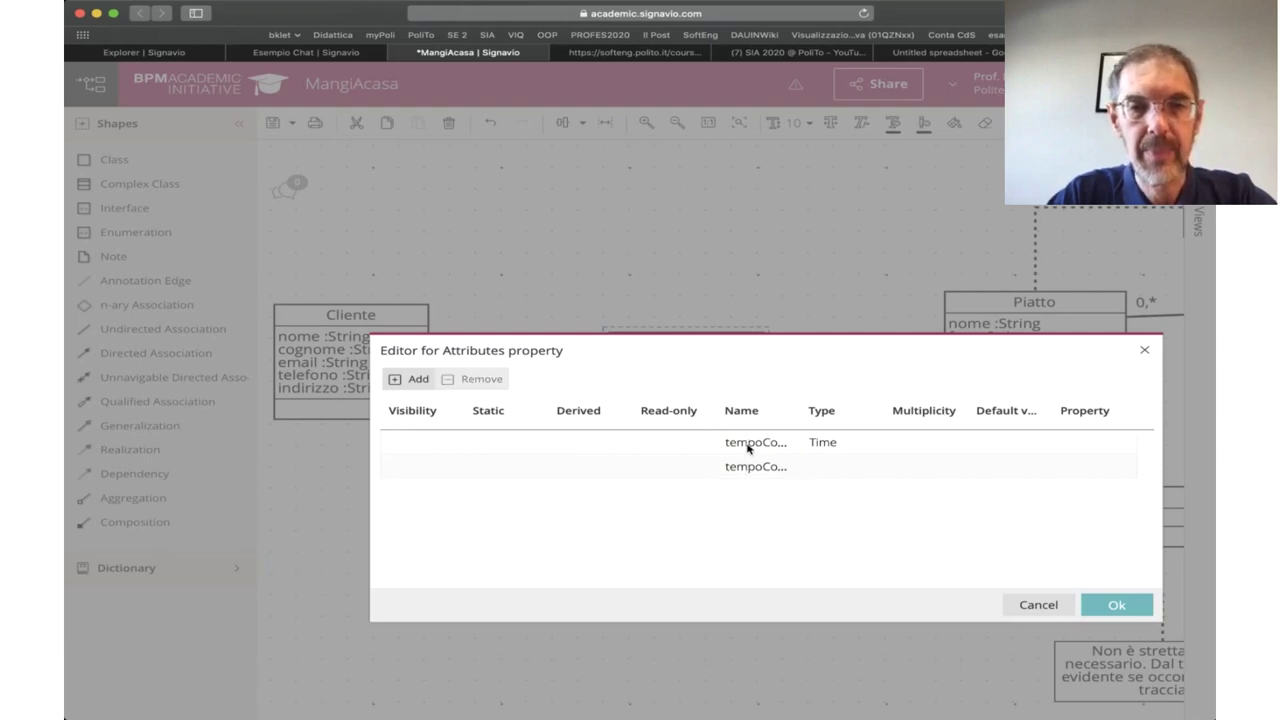
{"action": "left_click", "coordinate": [829, 462]}
{"action": "type", "text": "Time"}
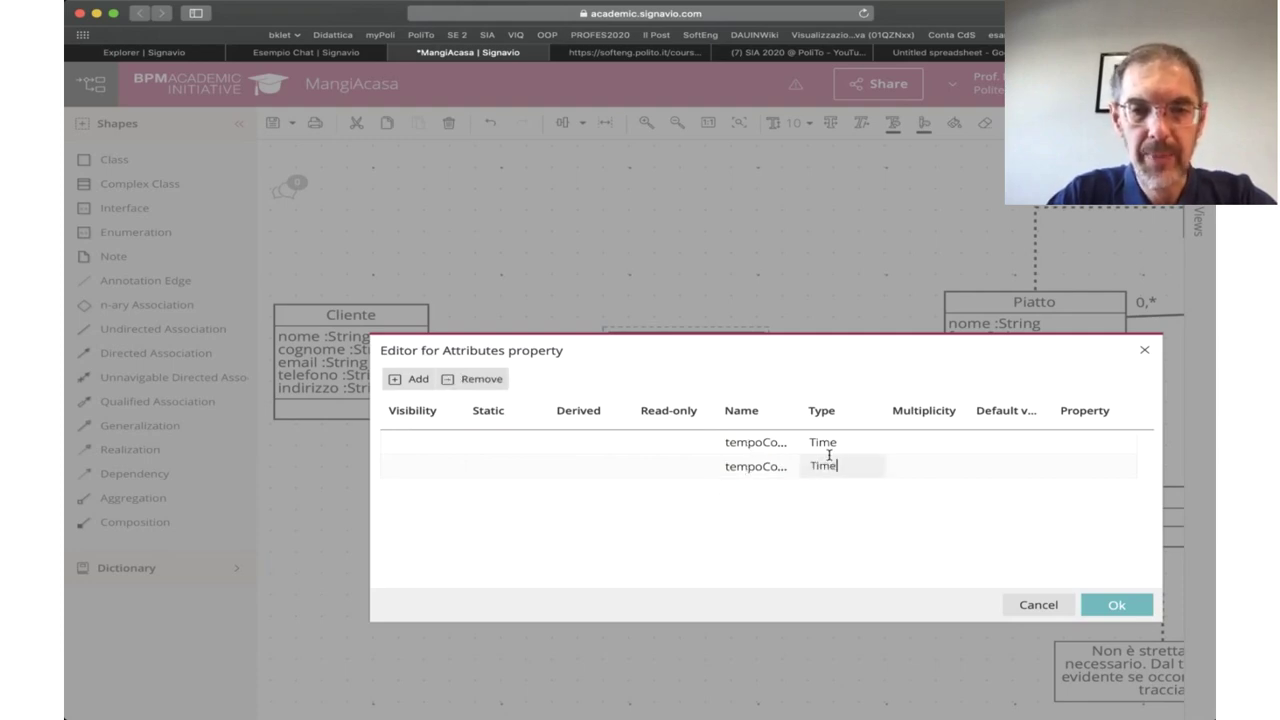
{"action": "key", "text": "Return"}
{"action": "left_click", "coordinate": [1110, 602]}
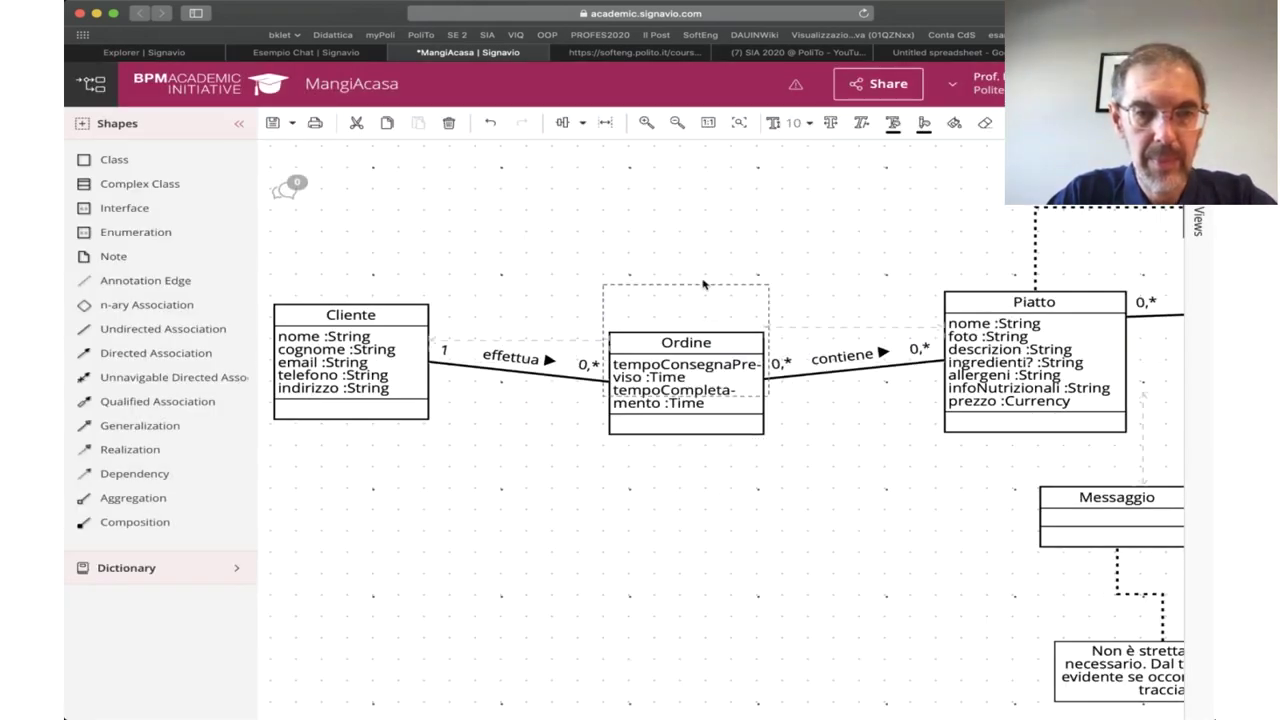
- Widen the Ordine class and place it lower, in the space between Cliente and Piatto
{"action": "left_click", "coordinate": [706, 286]}
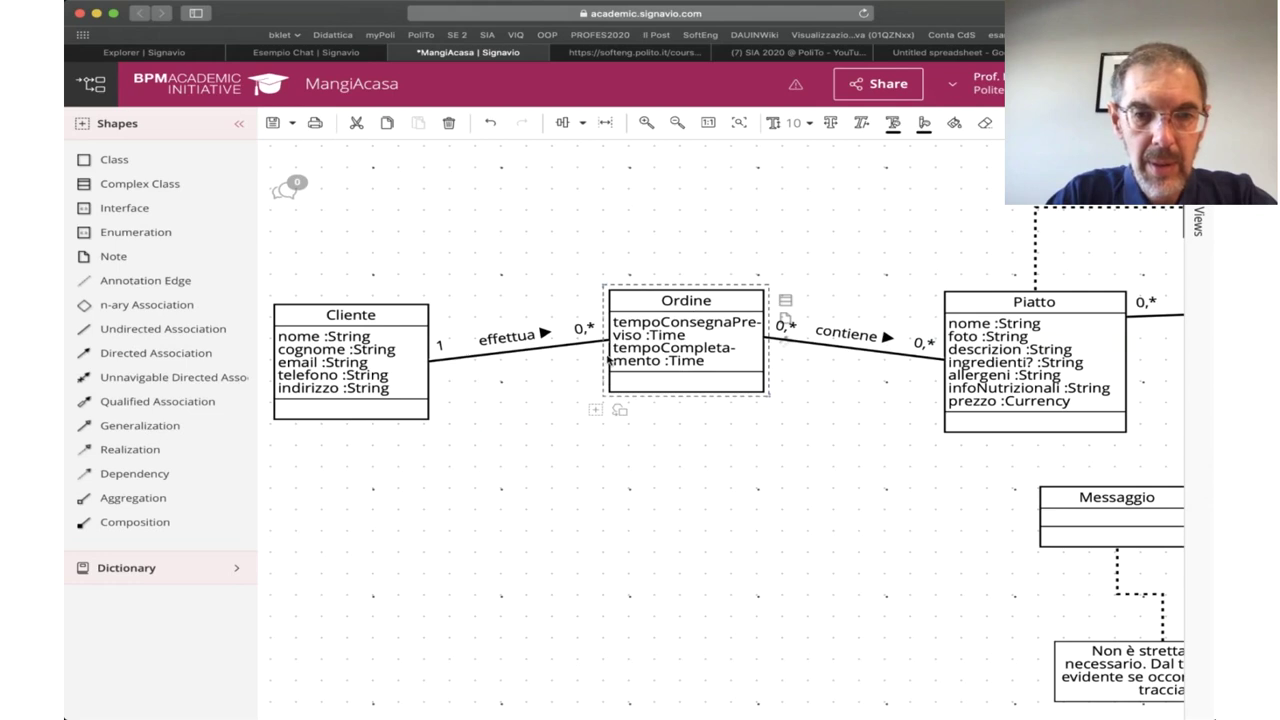
{"action": "left_click_drag", "start_coordinate": [768, 381], "coordinate": [811, 390]}
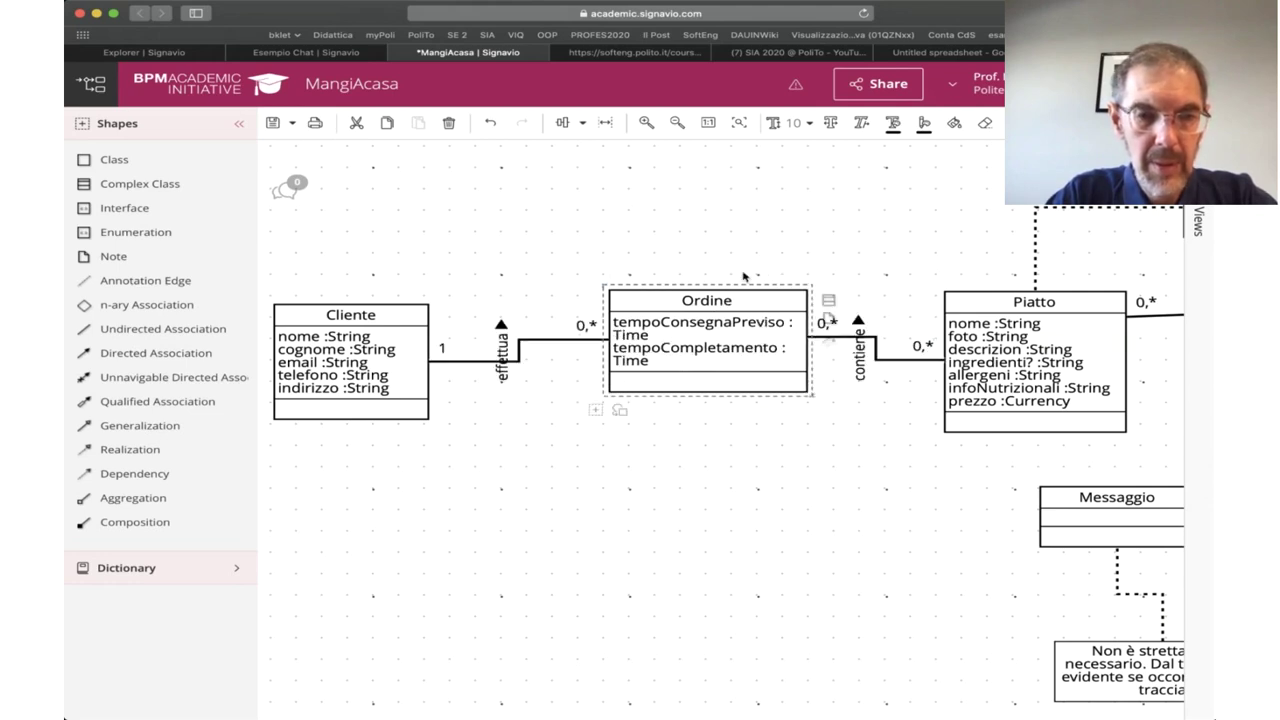
{"action": "left_click_drag", "start_coordinate": [745, 296], "coordinate": [704, 486]}
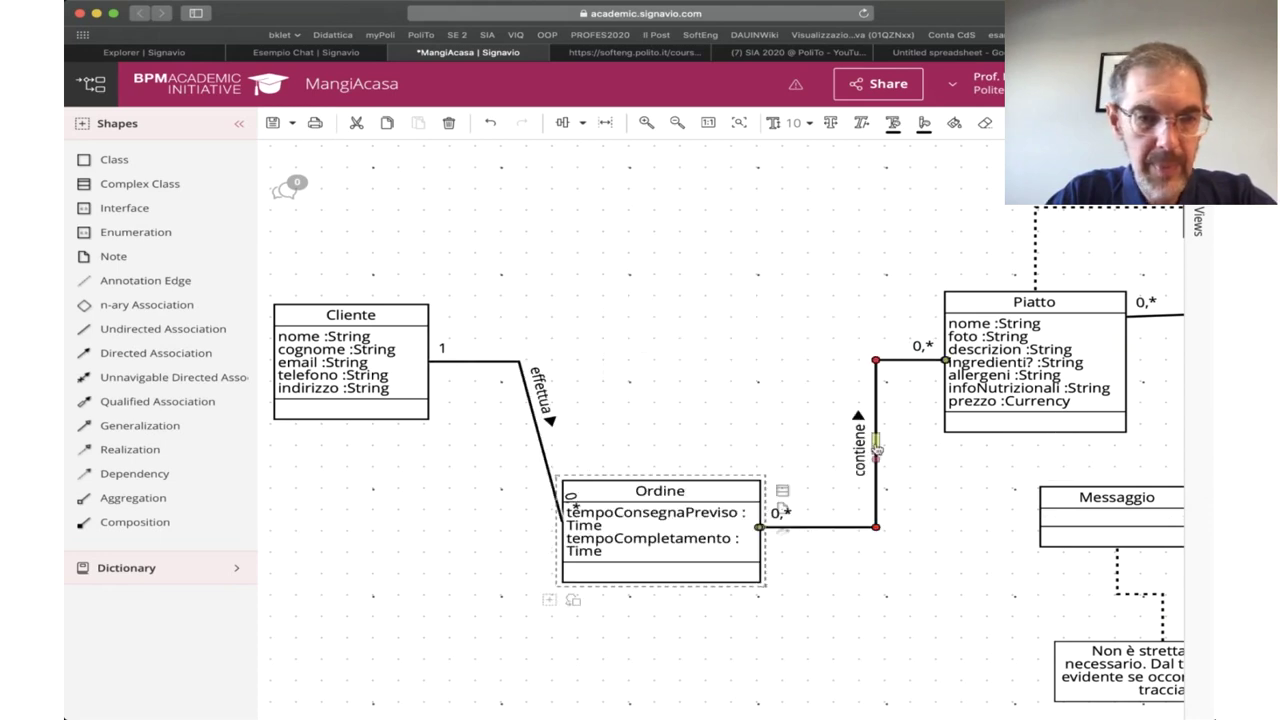
- Reshape the "effettua" association between Cliente and Ordine into right-angled segments
{"action": "left_click", "coordinate": [538, 432]}
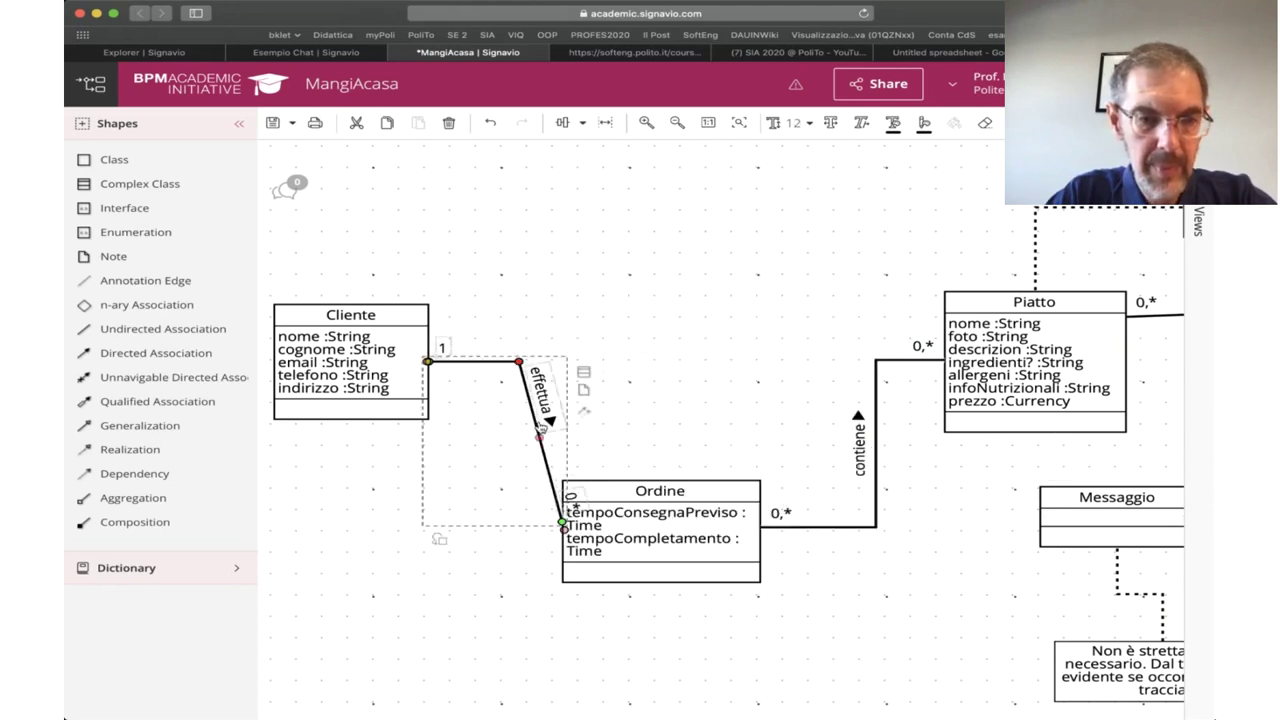
{"action": "left_click_drag", "start_coordinate": [538, 432], "coordinate": [522, 516]}
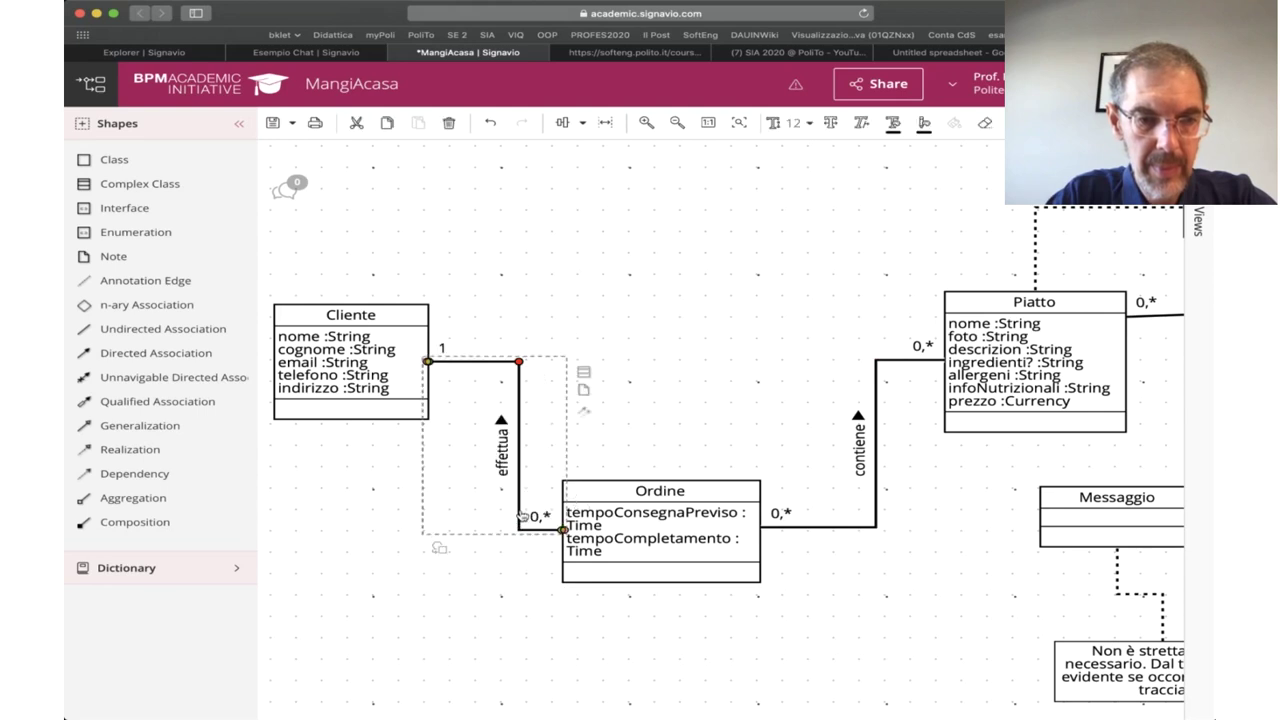
{"action": "left_click", "coordinate": [701, 330]}
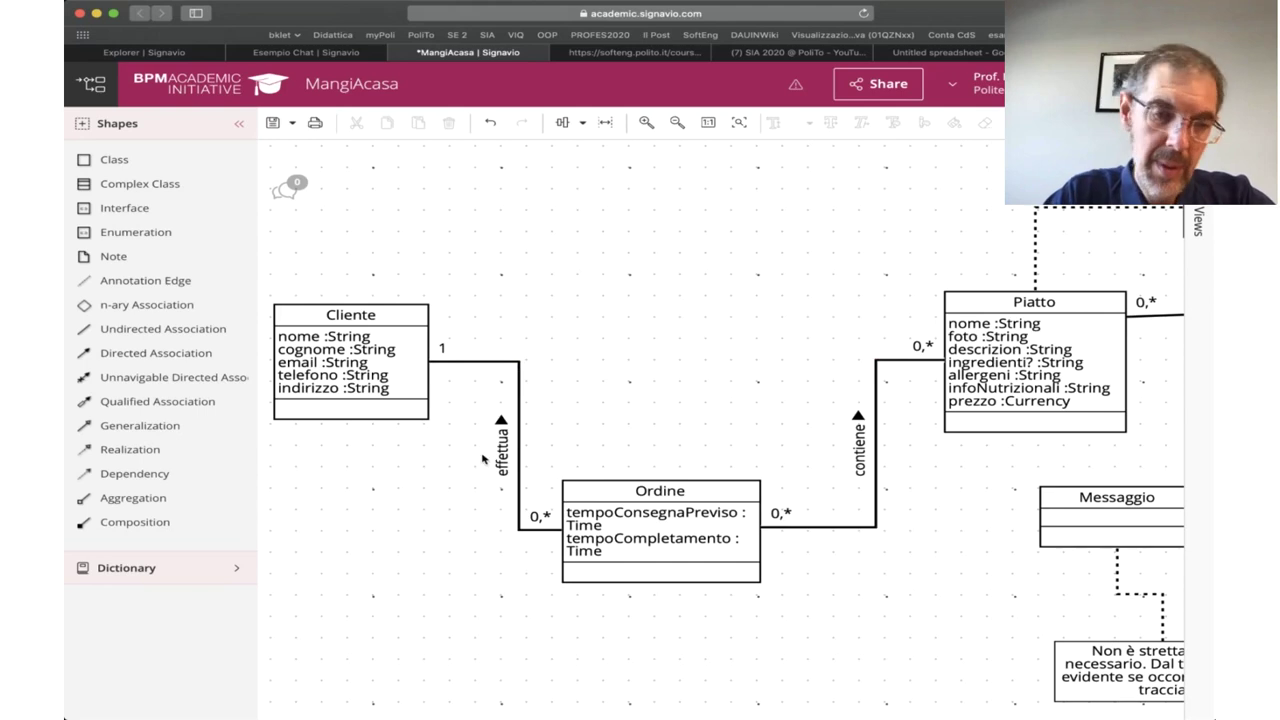
{"action": "left_click", "coordinate": [505, 461]}
{"action": "left_click", "coordinate": [617, 392]}
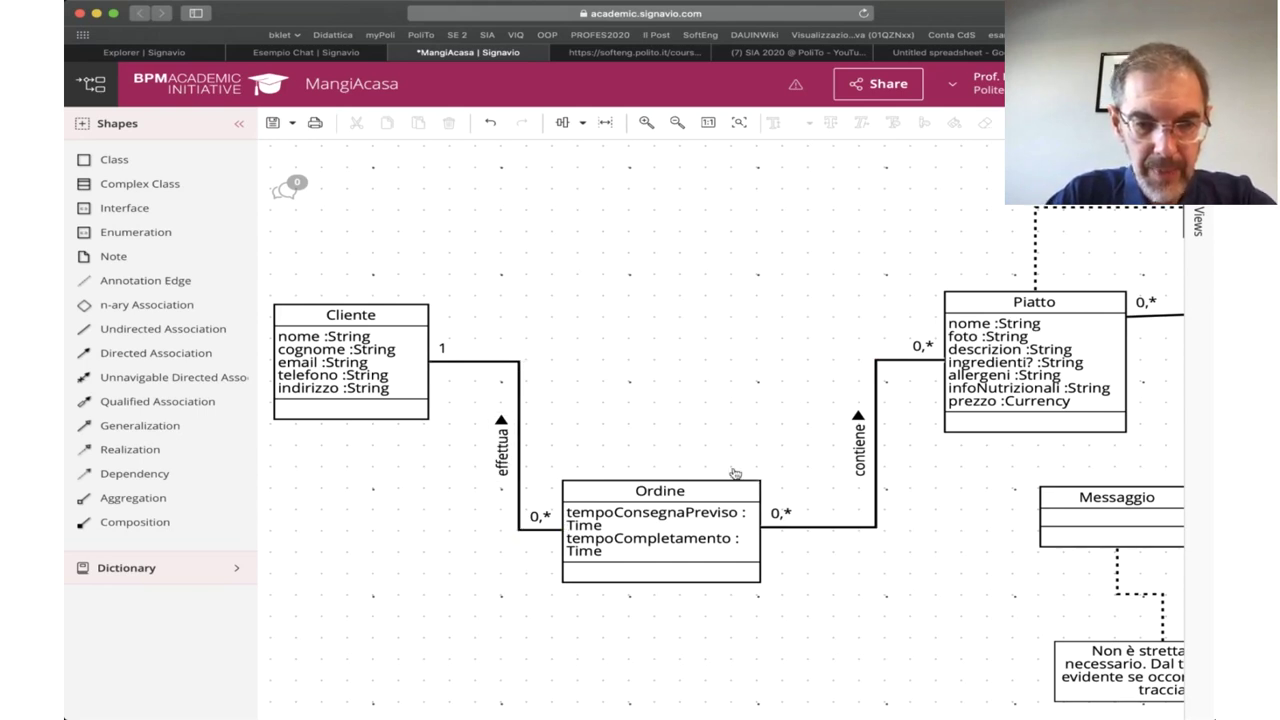
- Widen Ordine so each attribute fits on one line, and reroute the "contiene" association at a right angle from Ordine's upper edge
{"action": "left_click", "coordinate": [763, 569]}
{"action": "left_click_drag", "start_coordinate": [763, 569], "coordinate": [814, 570]}
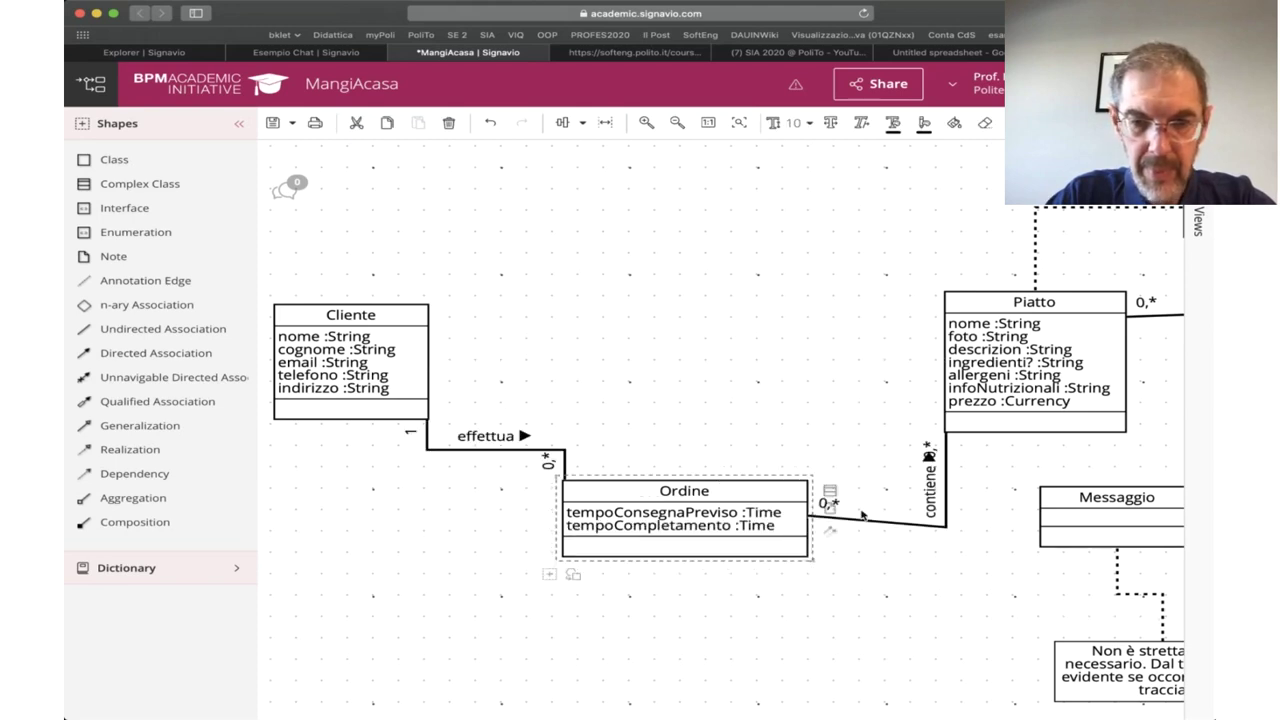
{"action": "left_click_drag", "start_coordinate": [951, 516], "coordinate": [803, 352]}
{"action": "left_click", "coordinate": [904, 607]}
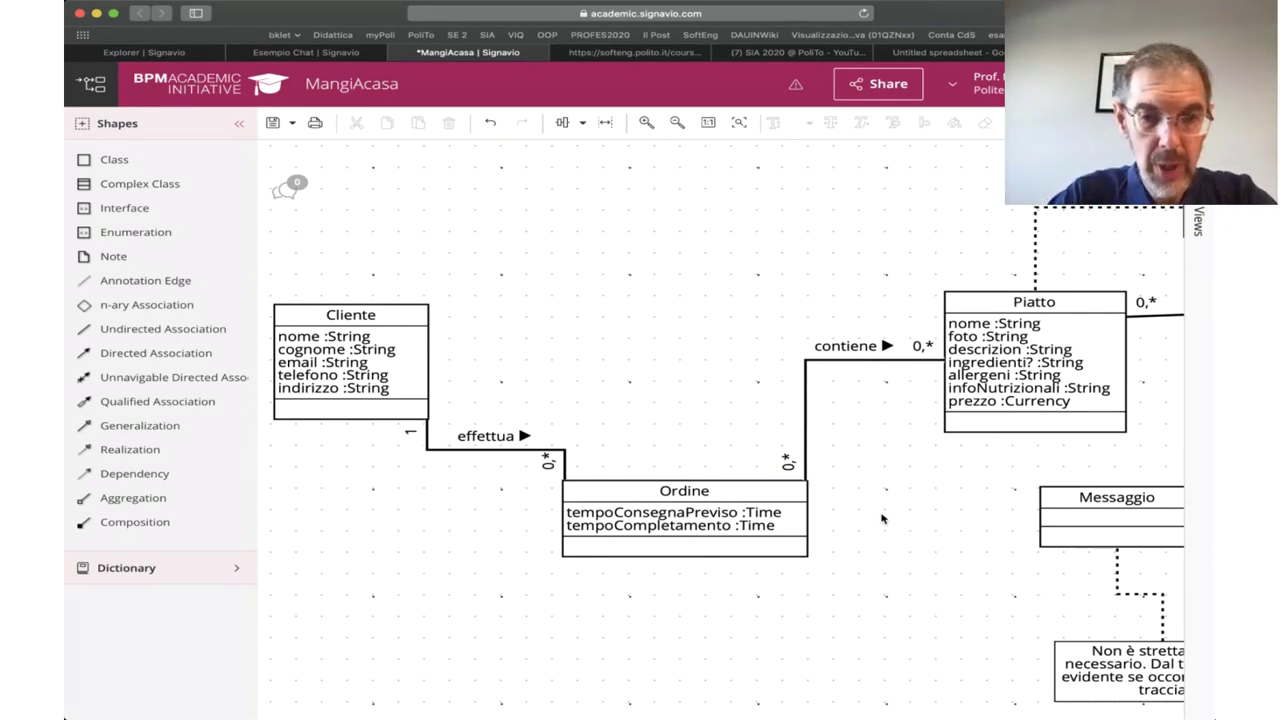
- Add an attribute named "caricoCucina" of type boolean to the Ordine class
{"action": "double_click", "coordinate": [790, 514]}
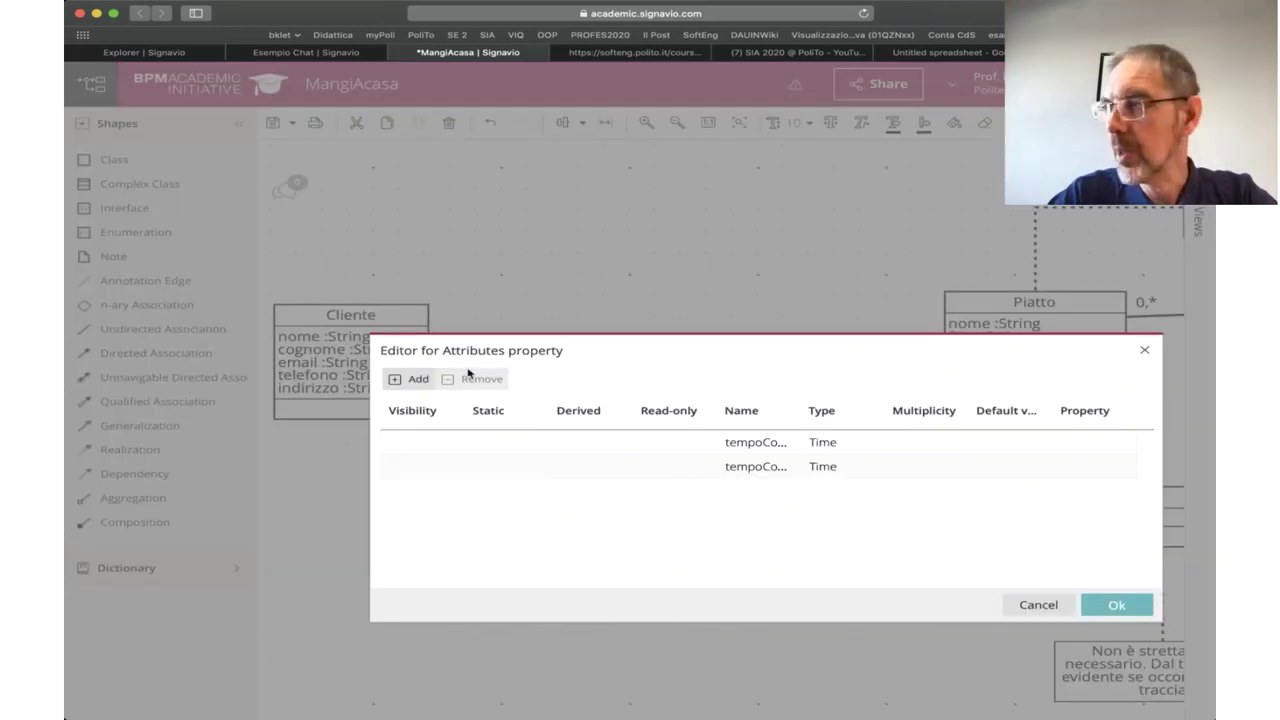
{"action": "left_click", "coordinate": [409, 376]}
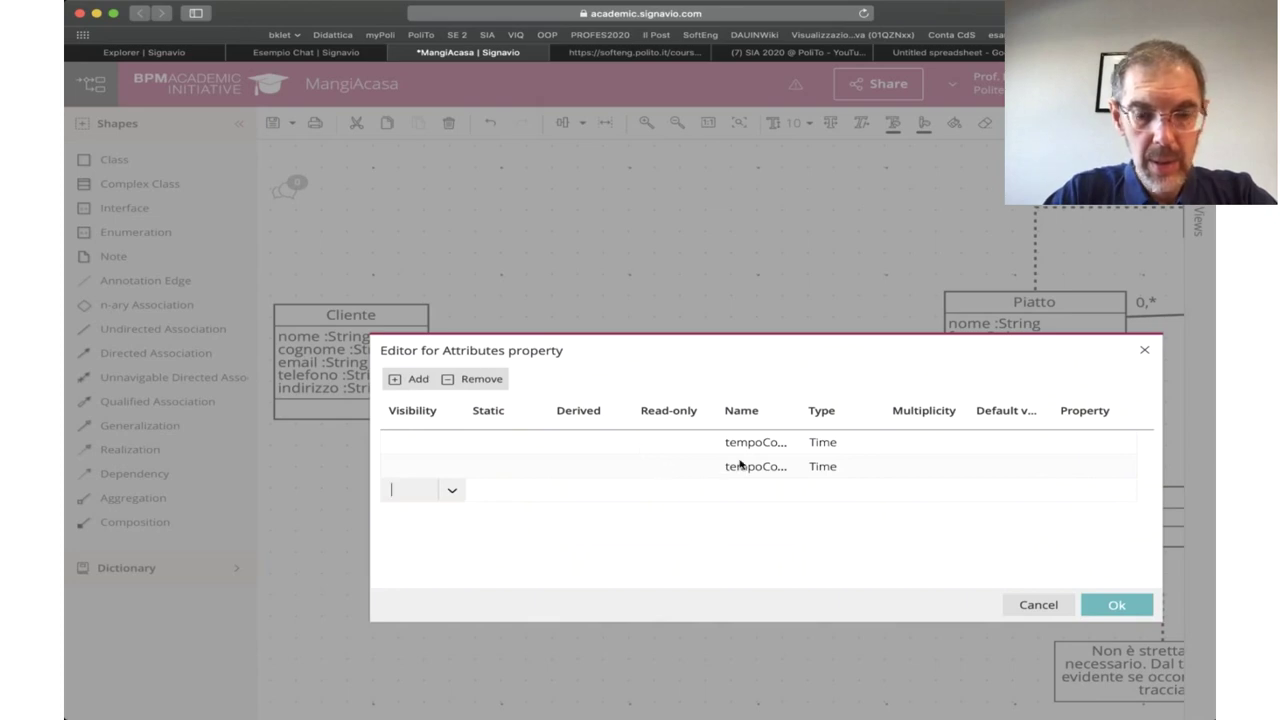
{"action": "left_click", "coordinate": [768, 482]}
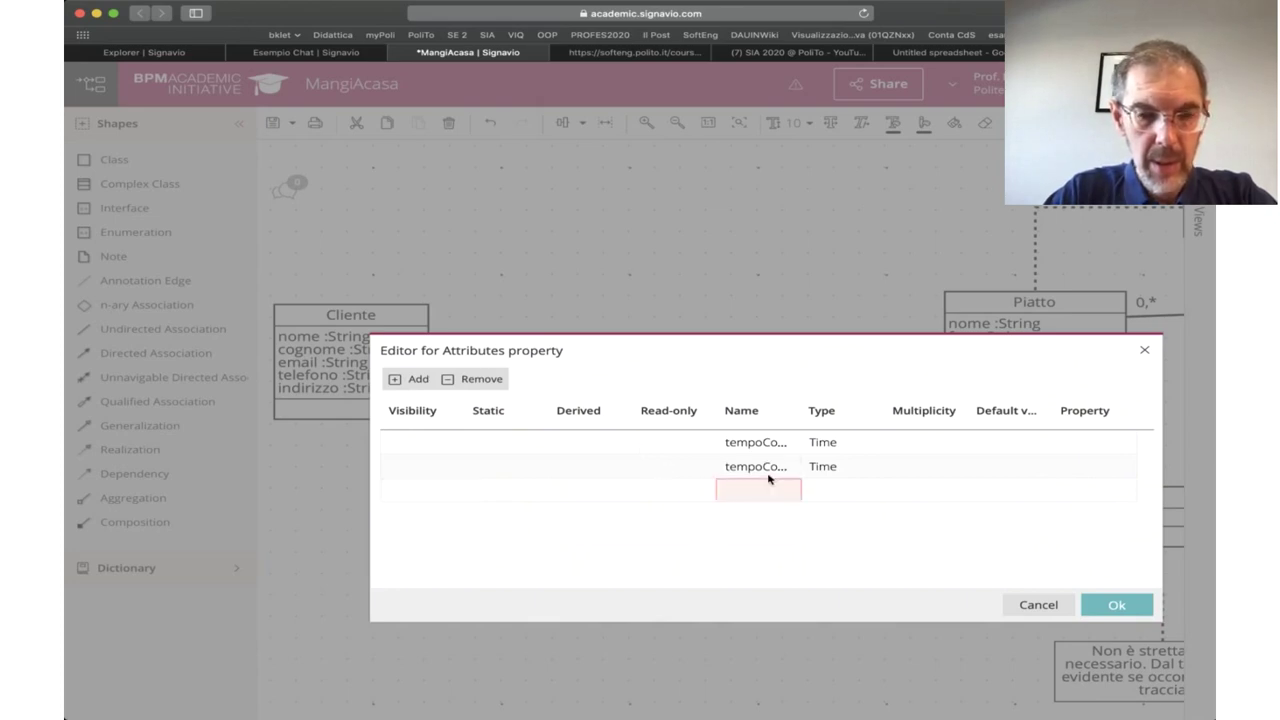
{"action": "type", "text": "caricoCu"}
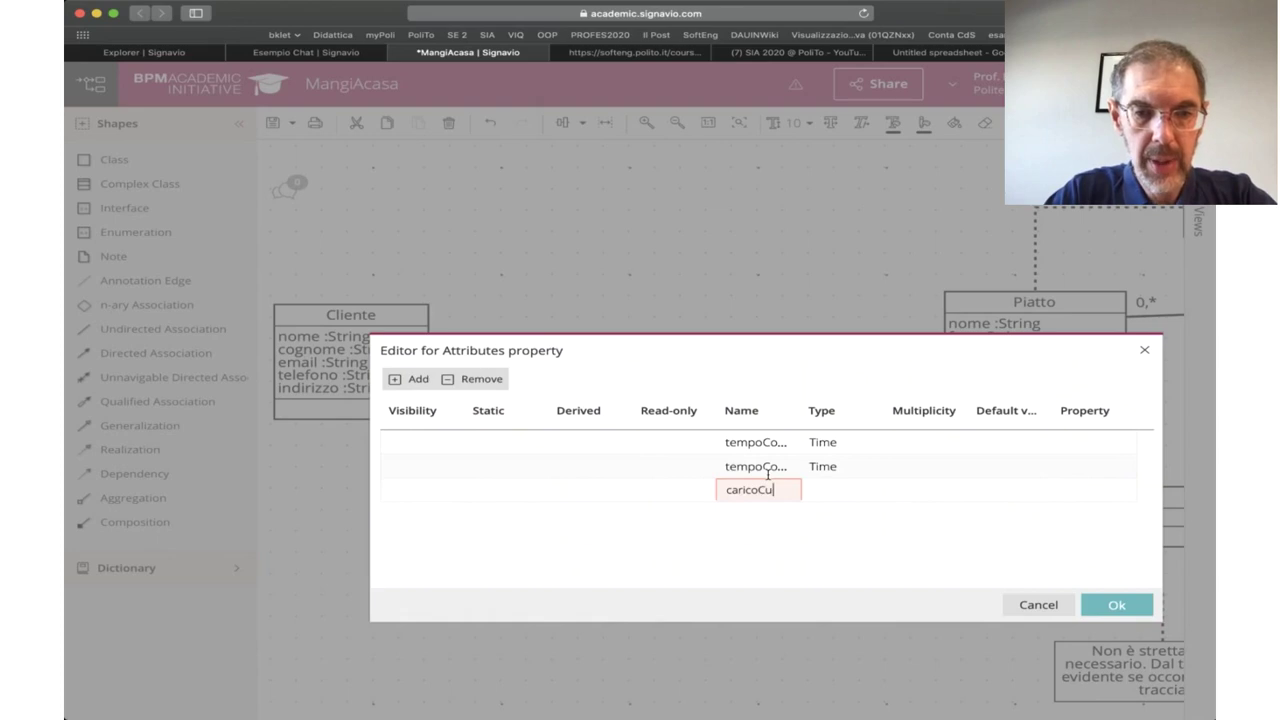
{"action": "type", "text": "cina"}
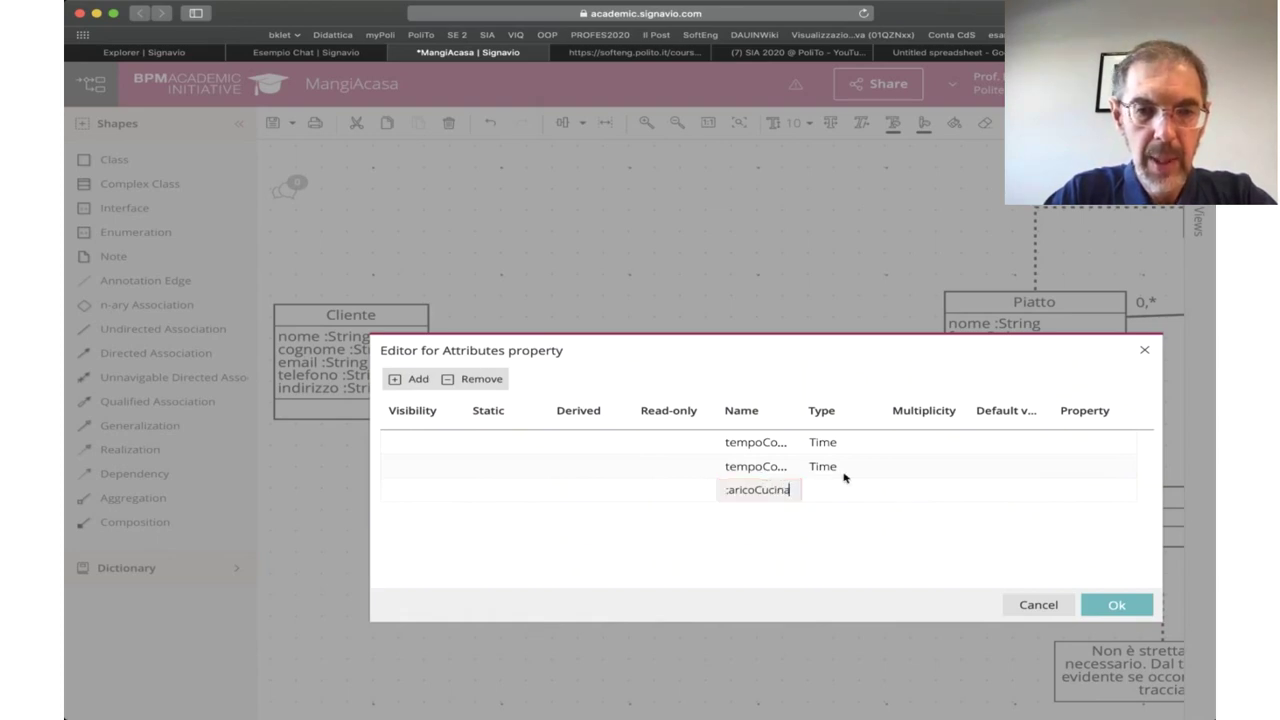
{"action": "key", "text": "Return"}
{"action": "left_click", "coordinate": [843, 480]}
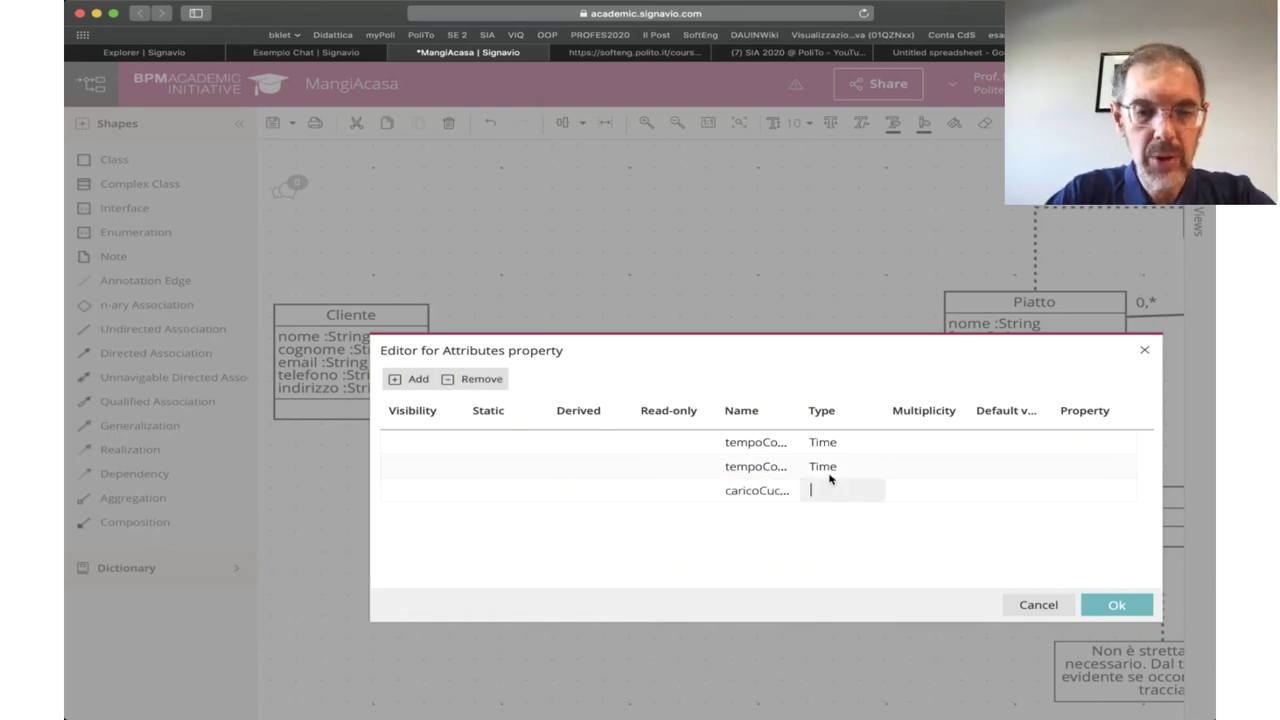
{"action": "type", "text": "boolean"}
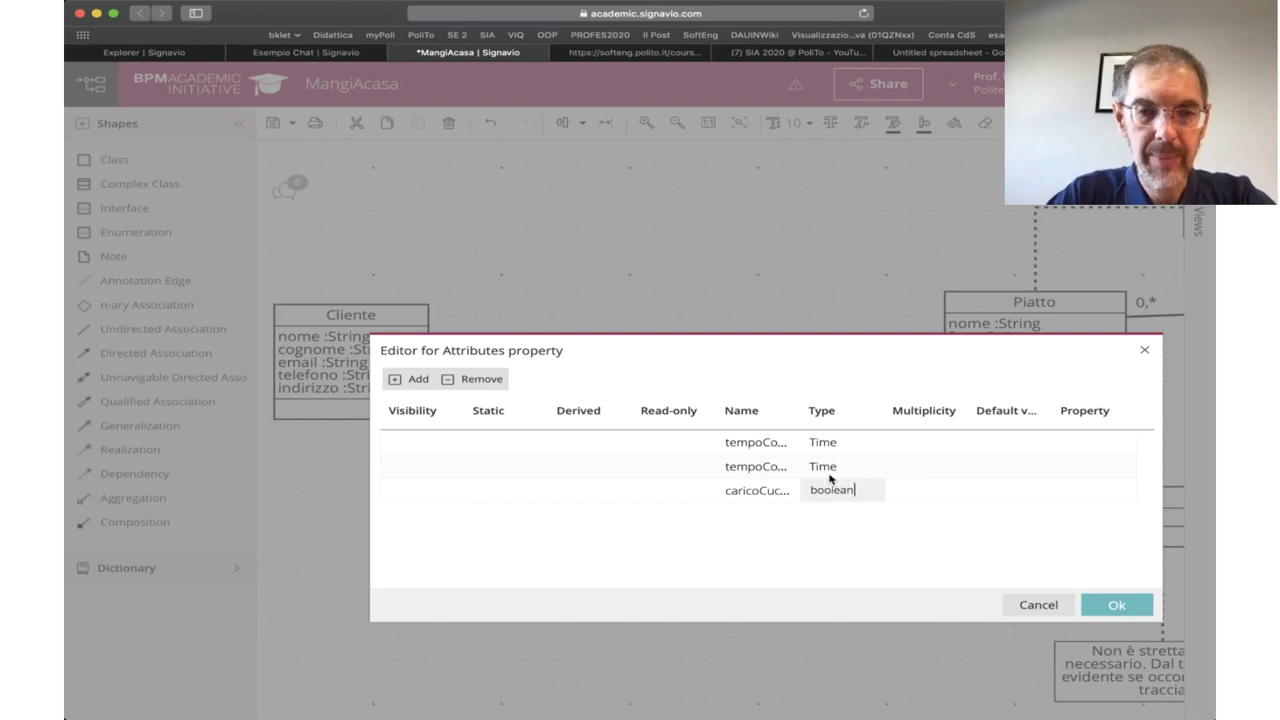
{"action": "key", "text": "Return"}
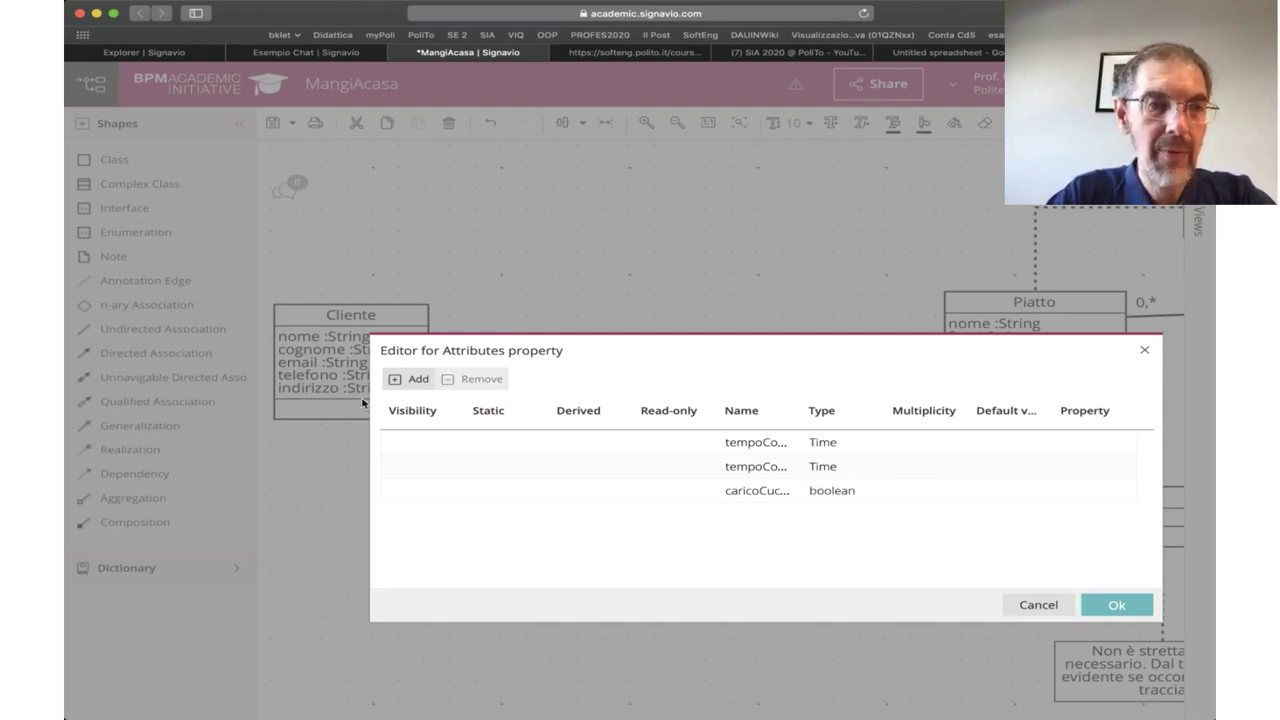
- Add another Ordine attribute named "caricoConsegna" of type boolean
{"action": "left_click", "coordinate": [406, 376]}
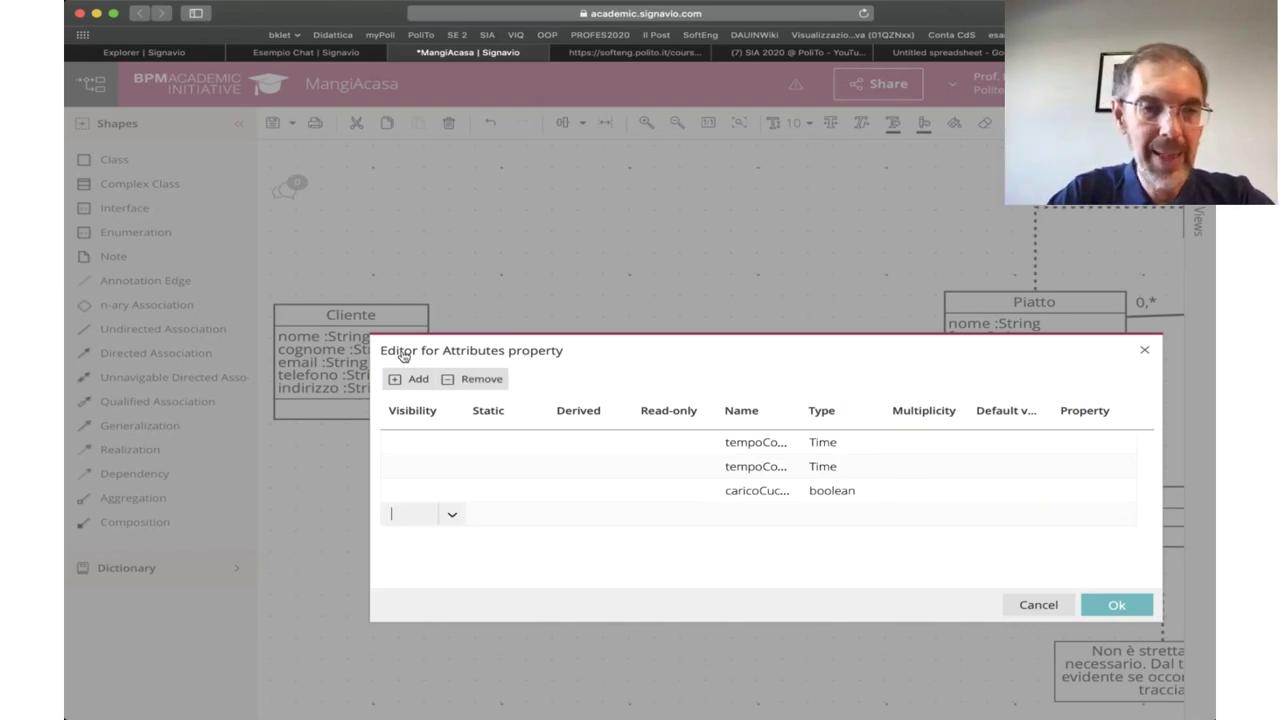
{"action": "left_click", "coordinate": [740, 510]}
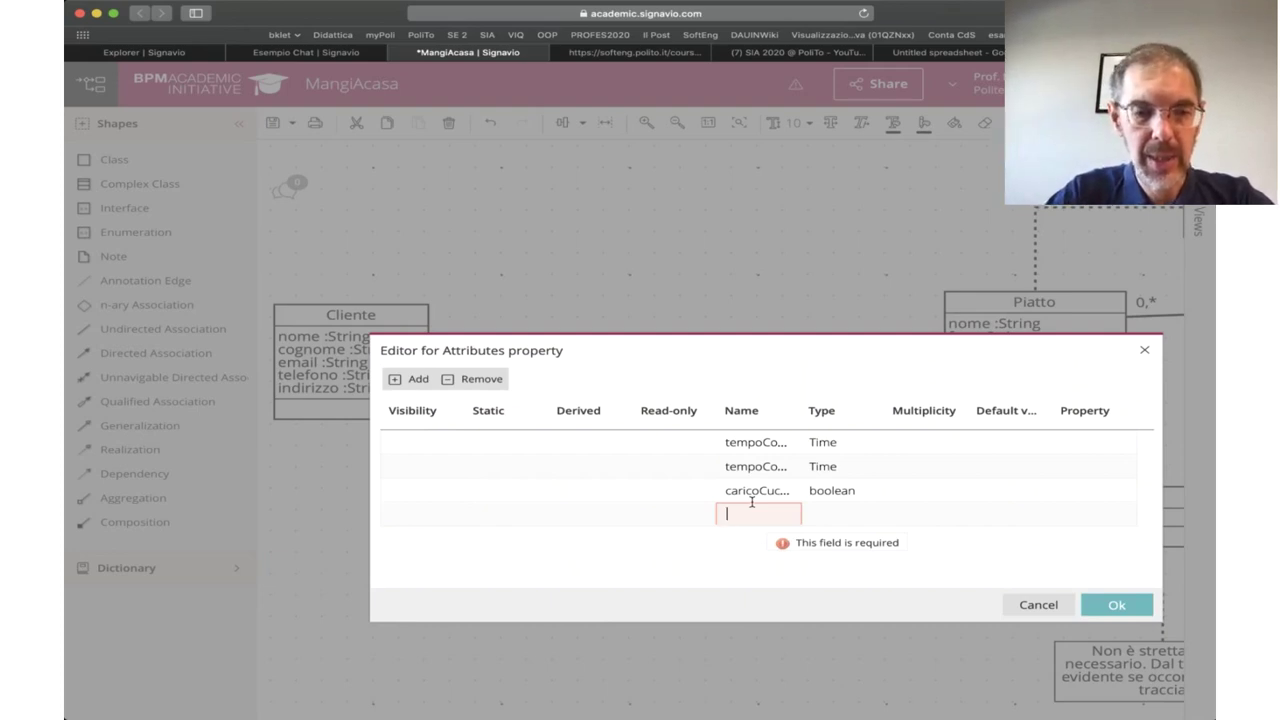
{"action": "type", "text": "caric"}
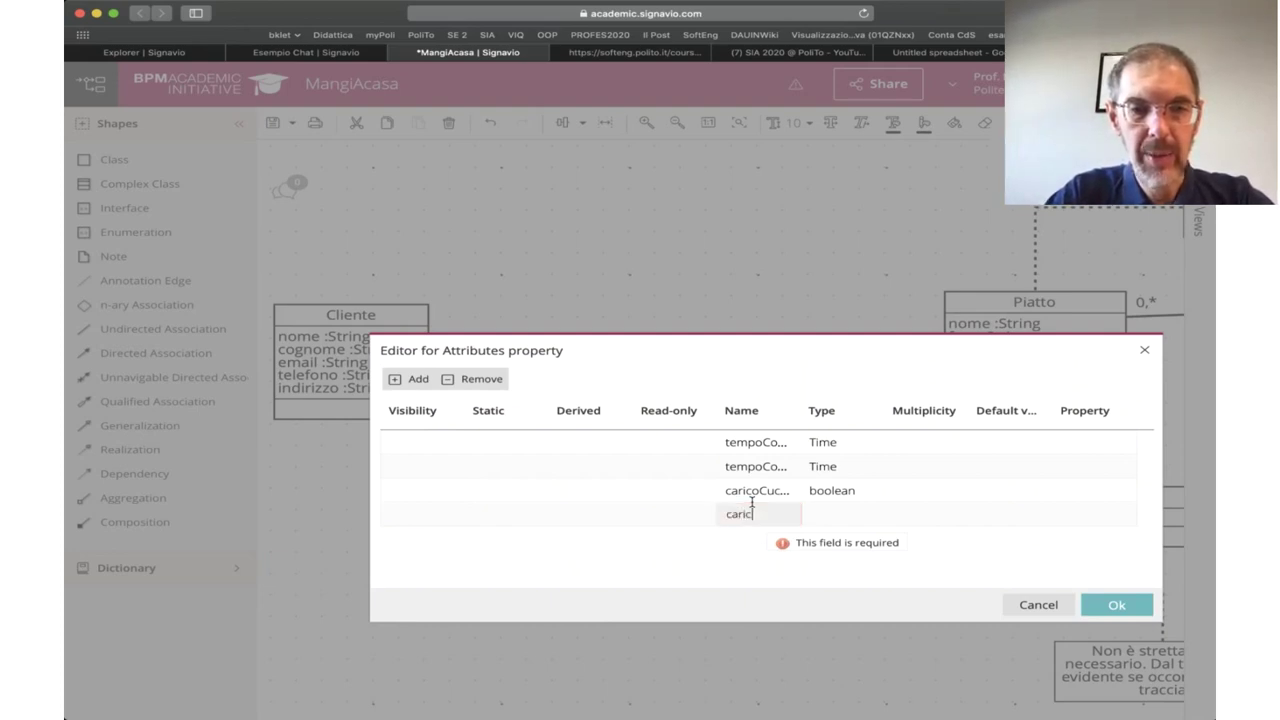
{"action": "type", "text": "oConsegna"}
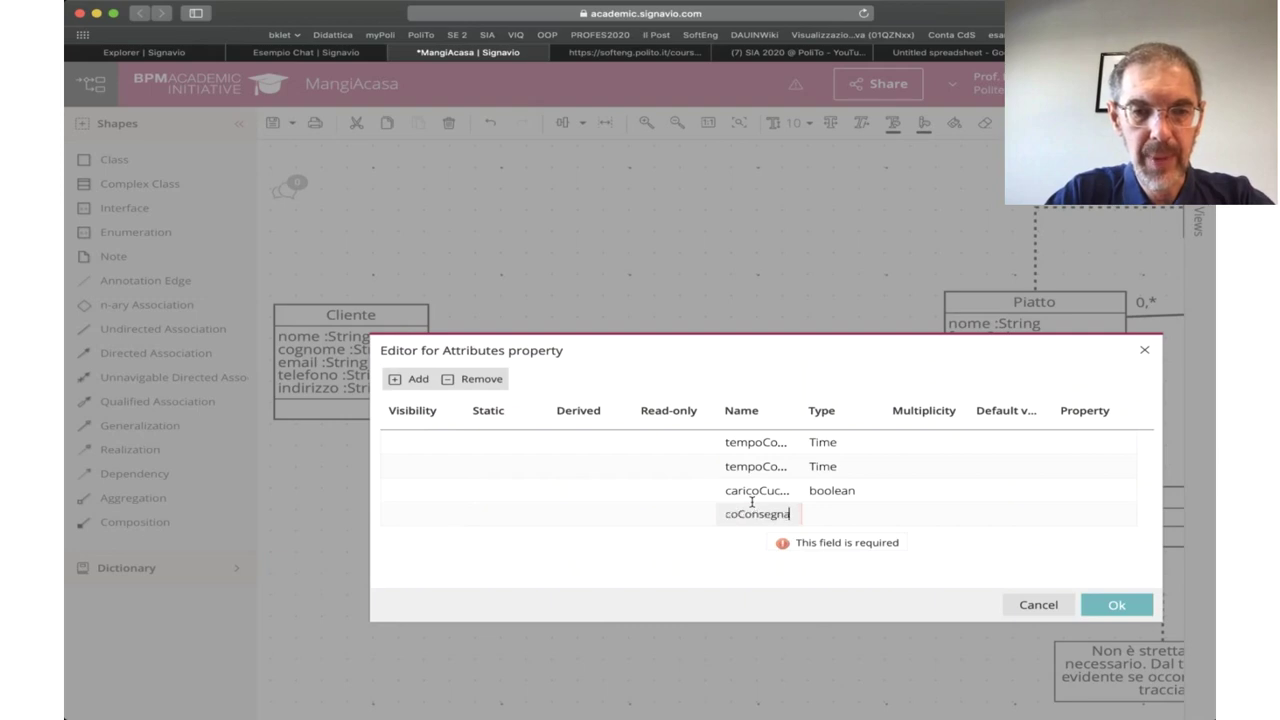
{"action": "key", "text": "Tab"}
{"action": "type", "text": "boolean"}
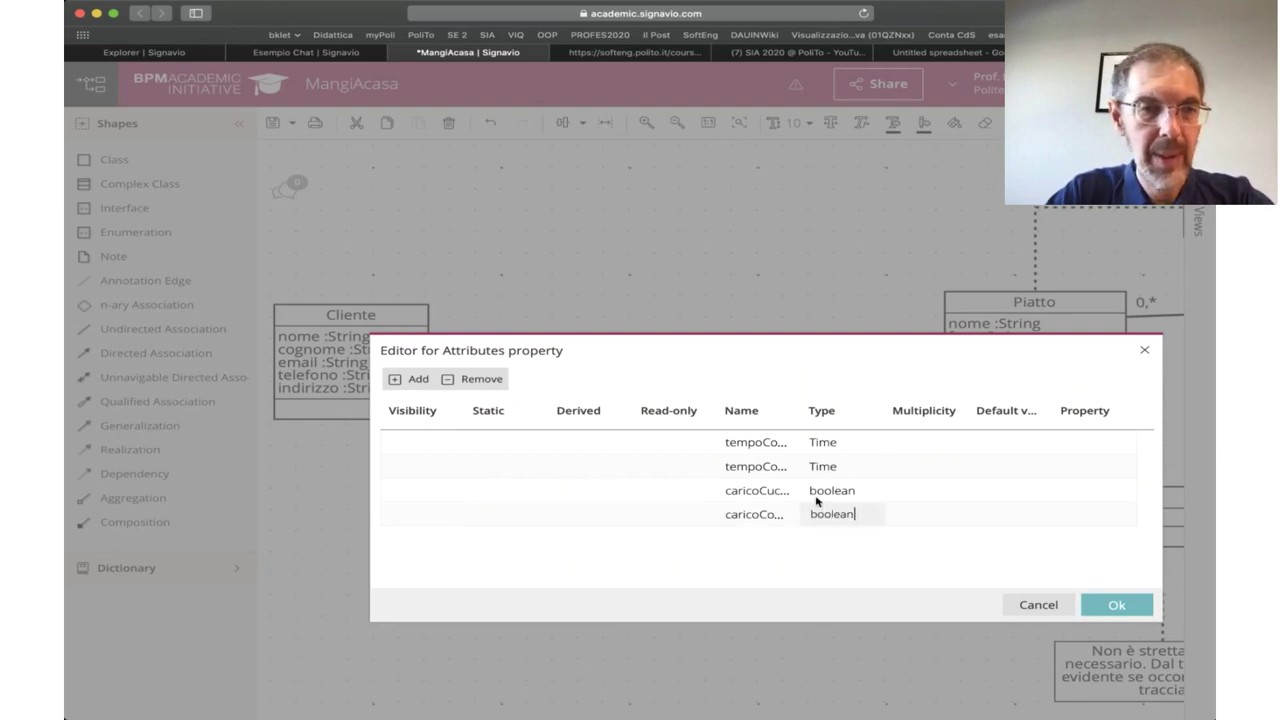
{"action": "key", "text": "Return"}
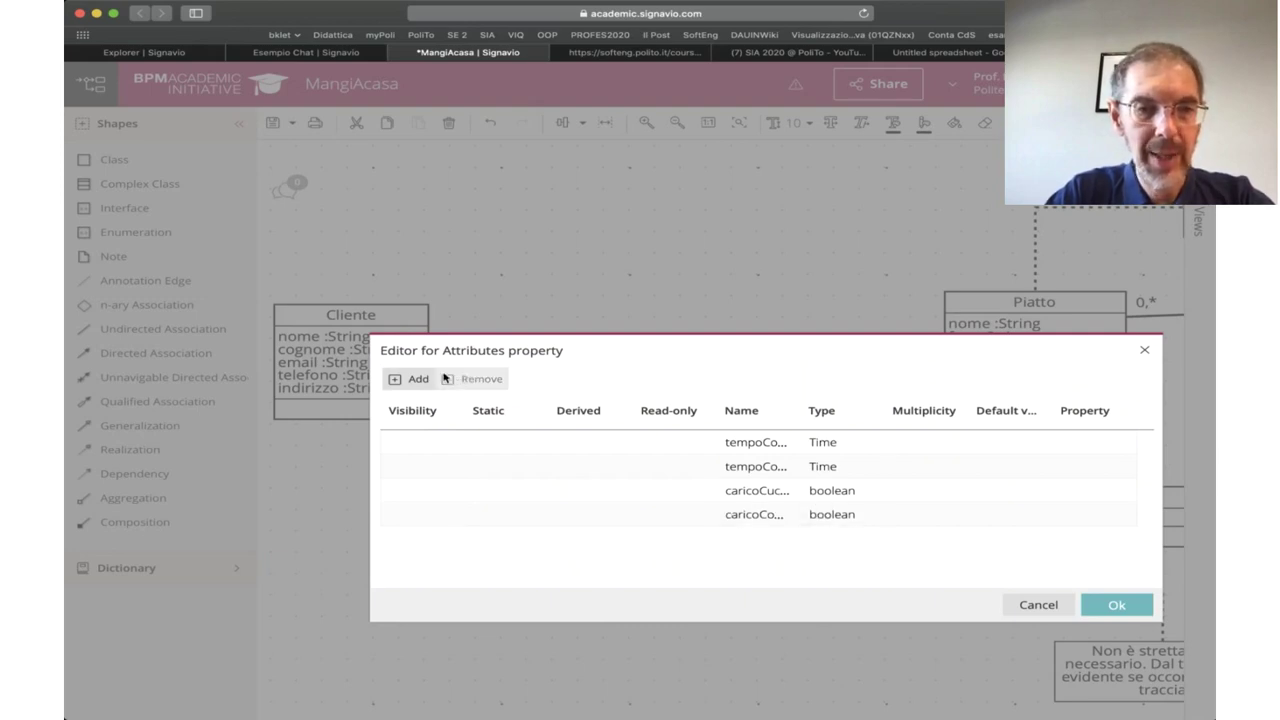
- Add an Ordine attribute named "consegnato" of type boolean
{"action": "left_click", "coordinate": [406, 376]}
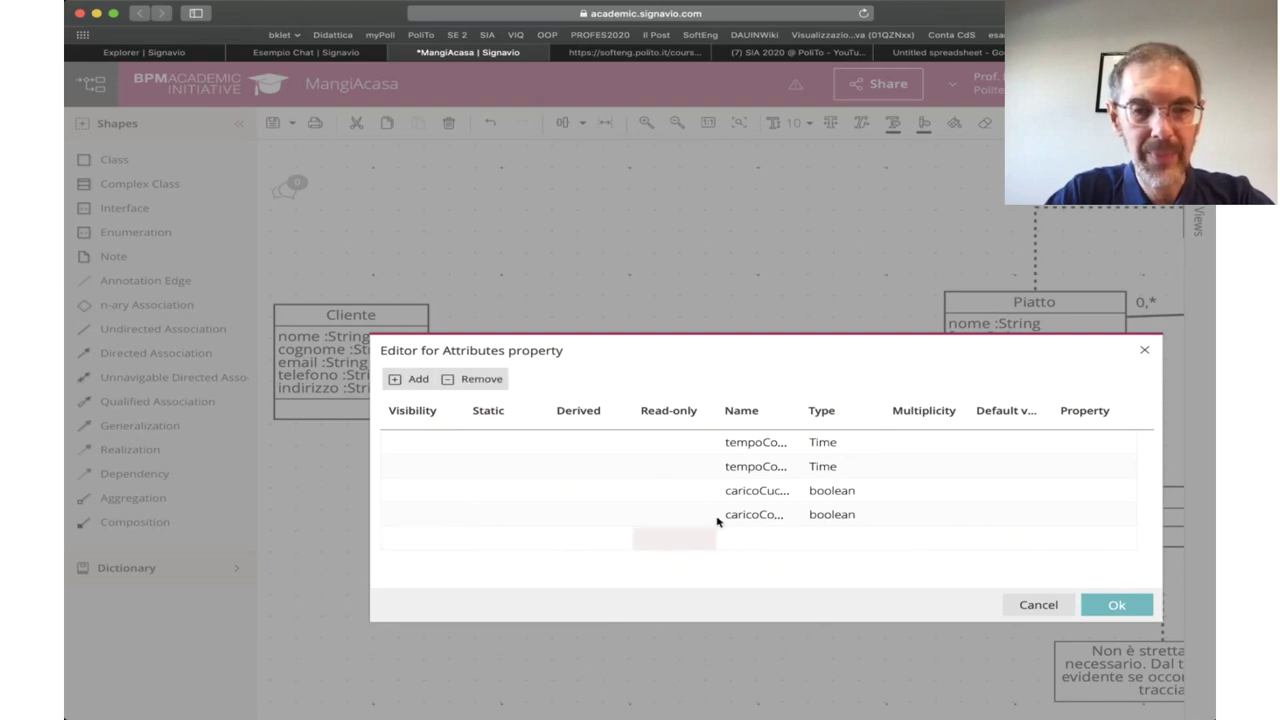
{"action": "left_click", "coordinate": [750, 538]}
{"action": "type", "text": "c"}
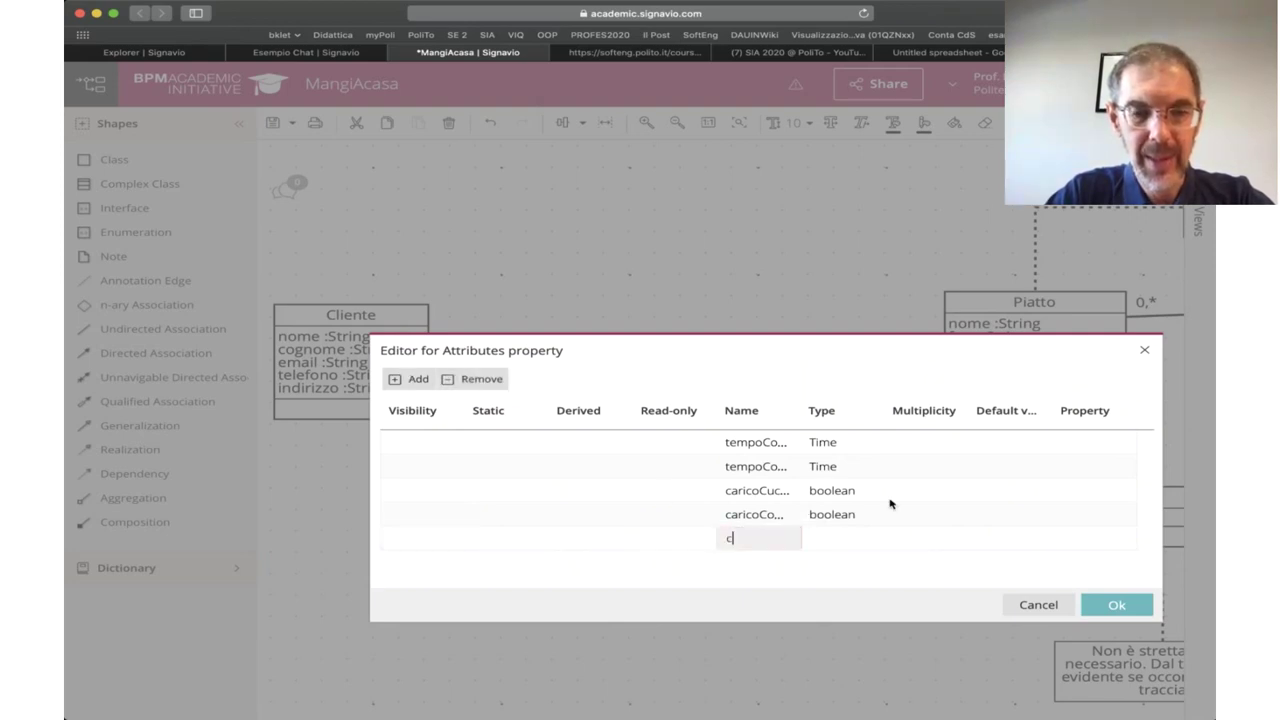
{"action": "type", "text": "onsegnato"}
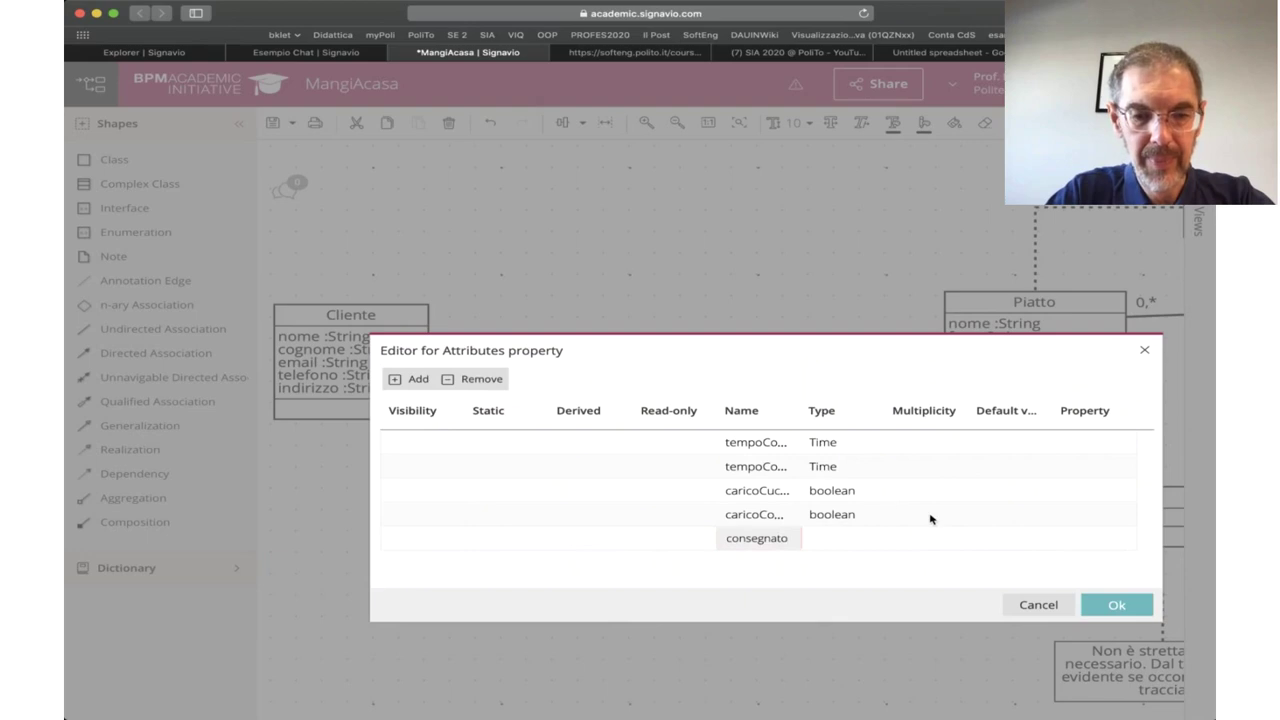
{"action": "left_click", "coordinate": [871, 527]}
{"action": "type", "text": "boolean"}
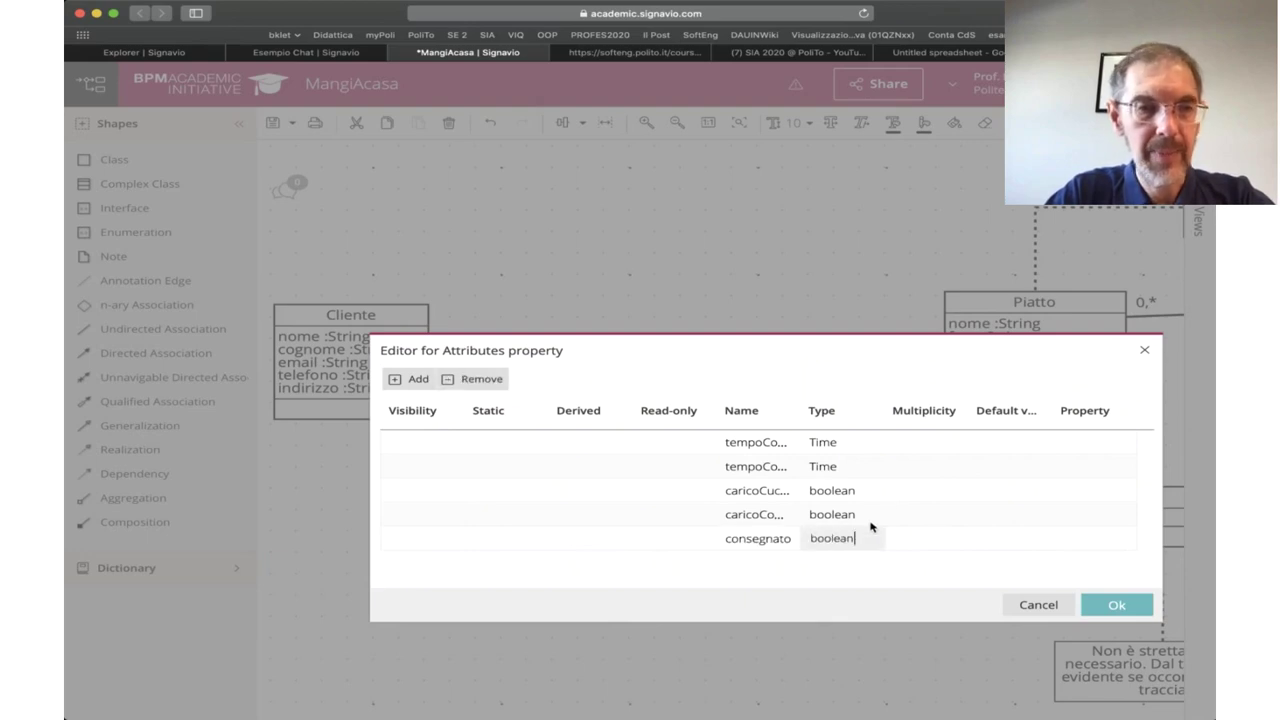
{"action": "key", "text": "Return"}
- Add an Ordine attribute named "tempoEffettivoConsegna" of type Time and apply the attribute list
{"action": "left_click", "coordinate": [418, 377]}
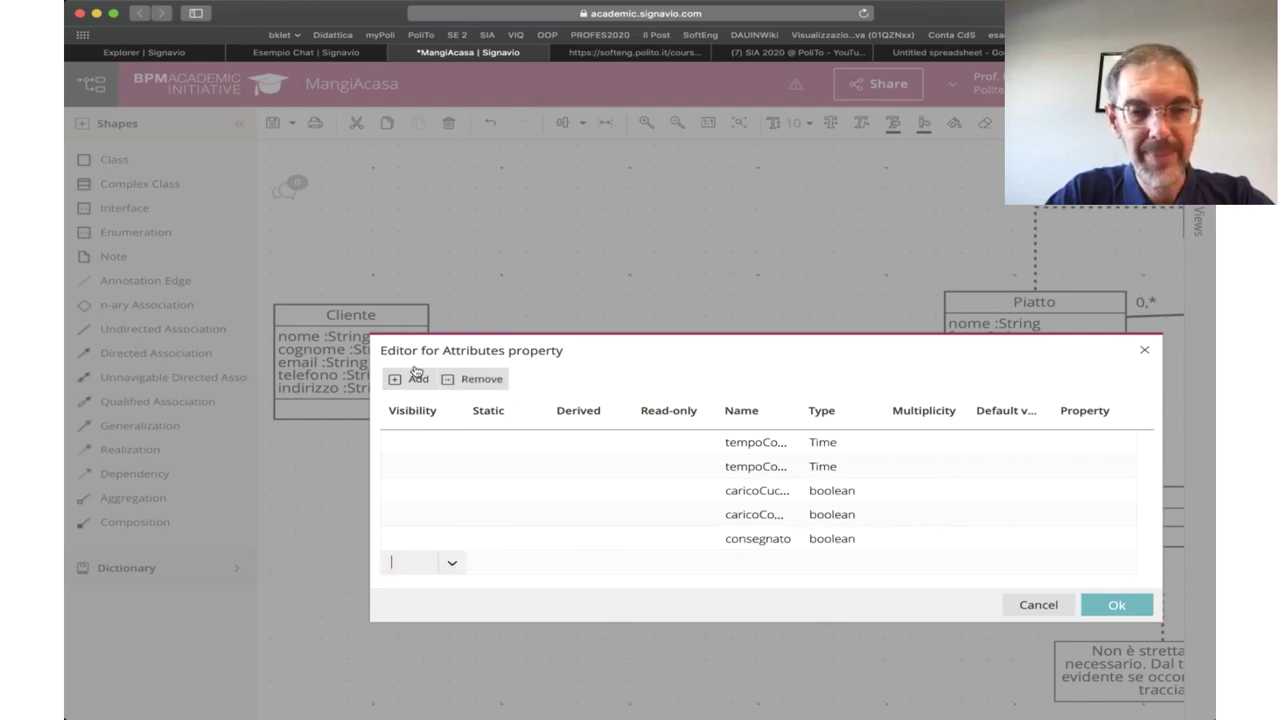
{"action": "left_click", "coordinate": [760, 558]}
{"action": "type", "text": "tempo"}
{"action": "key", "text": "Return"}
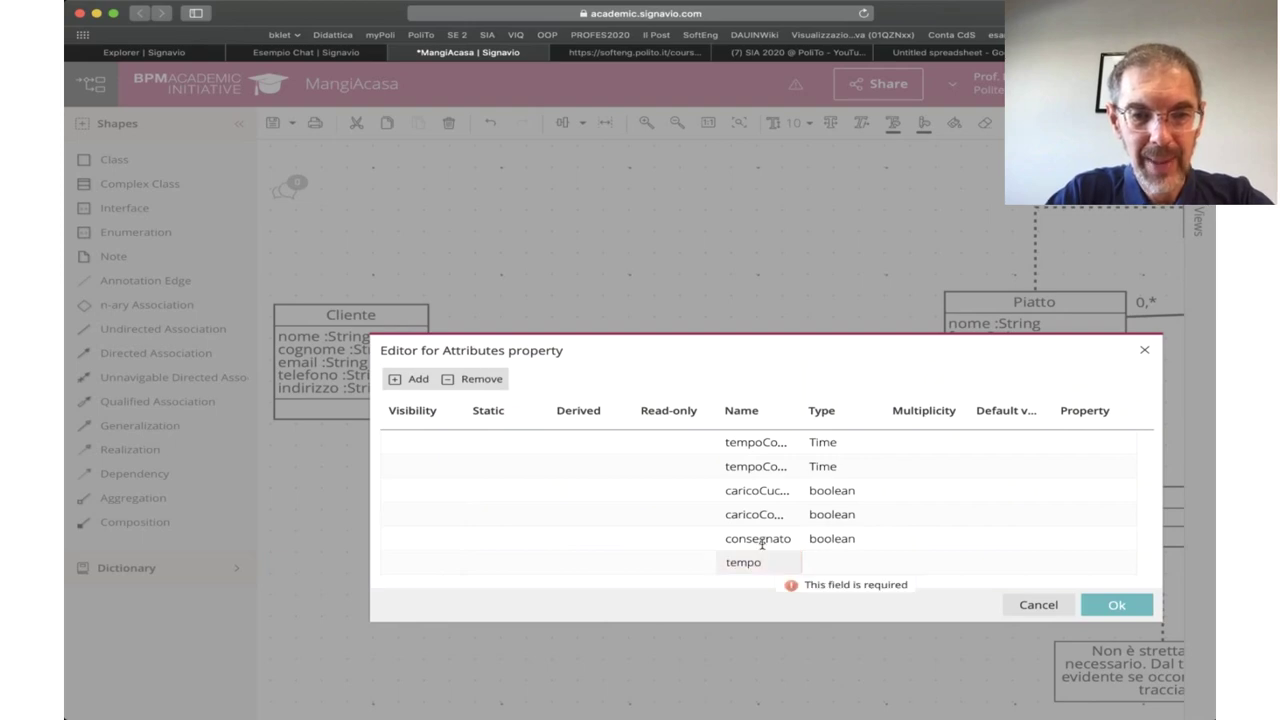
{"action": "type", "text": "Effe"}
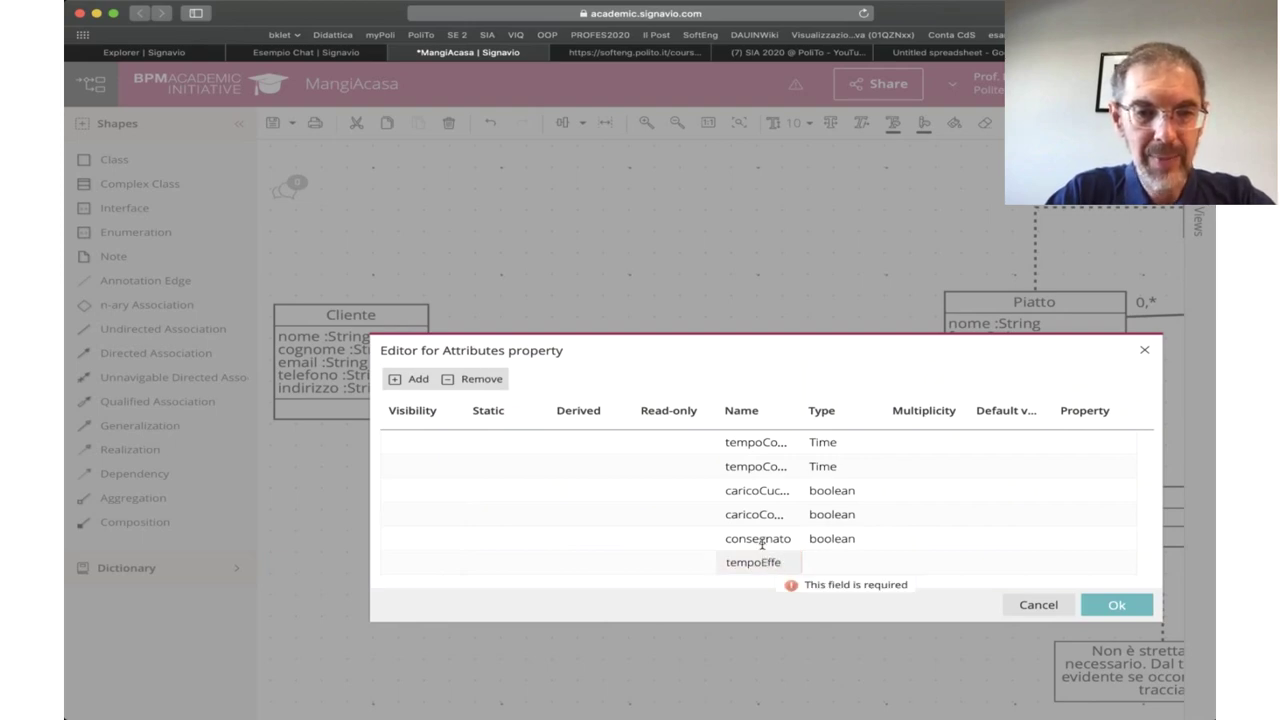
{"action": "type", "text": "ttivoConsegna"}
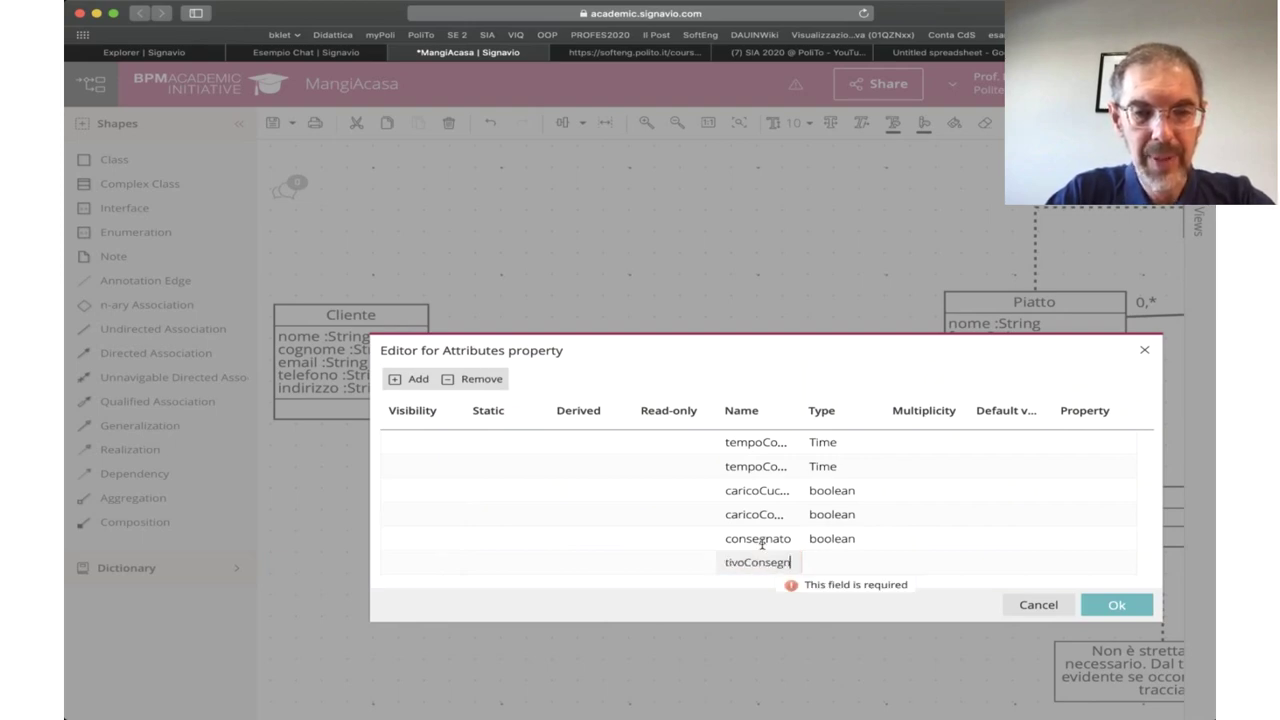
{"action": "key", "text": "Tab"}
{"action": "type", "text": "Time"}
{"action": "key", "text": "Return"}
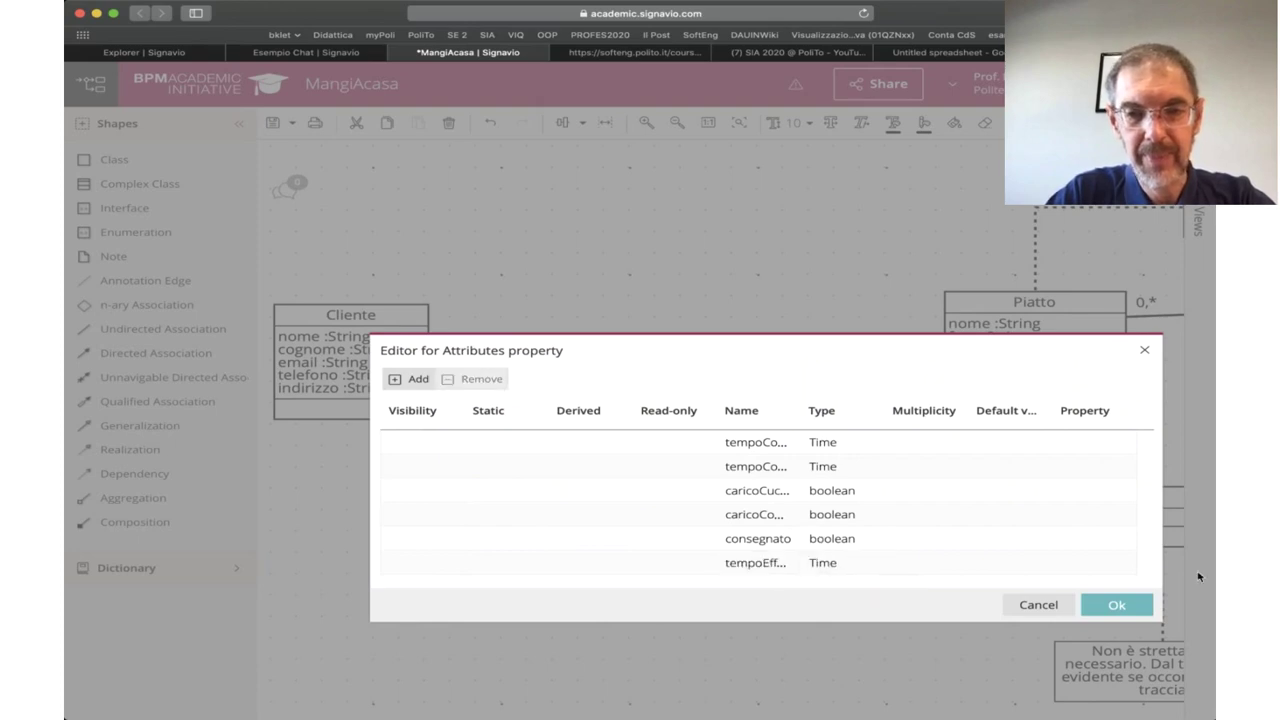
{"action": "left_click", "coordinate": [1120, 604]}
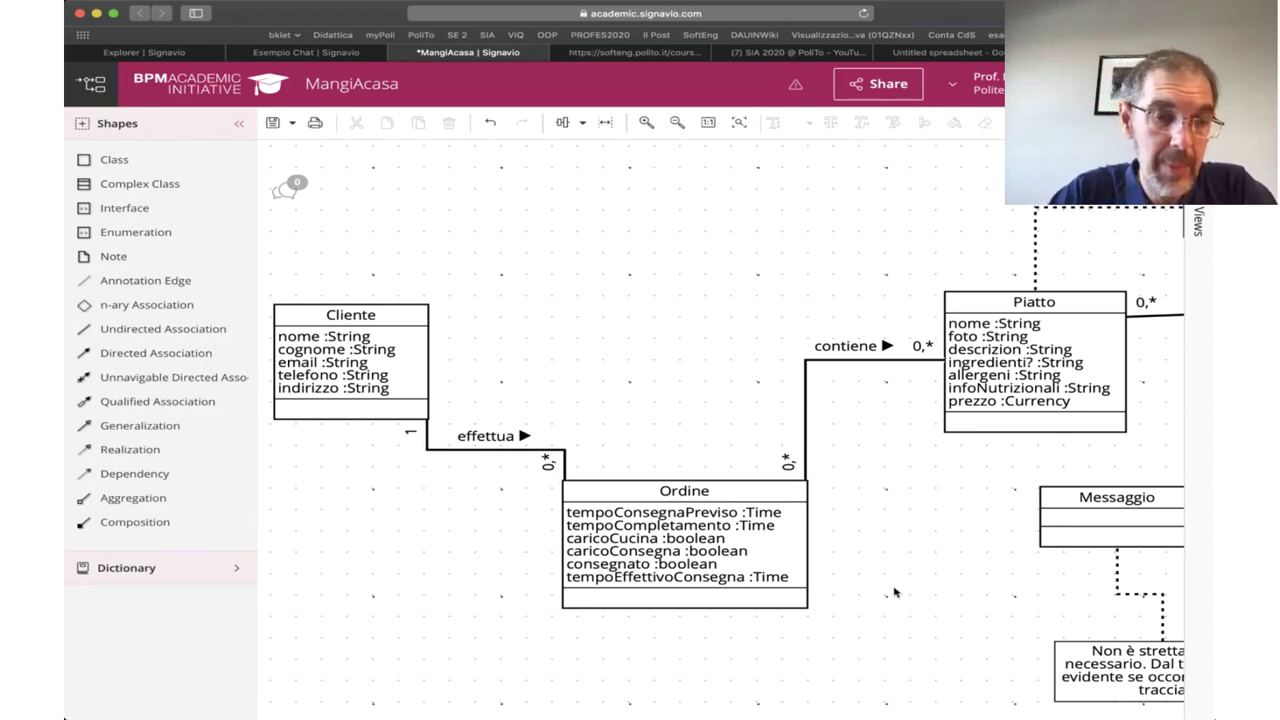
- Reroute "effettua" from the middle of Cliente's lower edge to Ordine's left edge, and shift the "contiene" vertical segment near the middle of Ordine's upper edge
{"action": "left_click", "coordinate": [496, 450]}
{"action": "left_click_drag", "start_coordinate": [487, 437], "coordinate": [478, 541]}
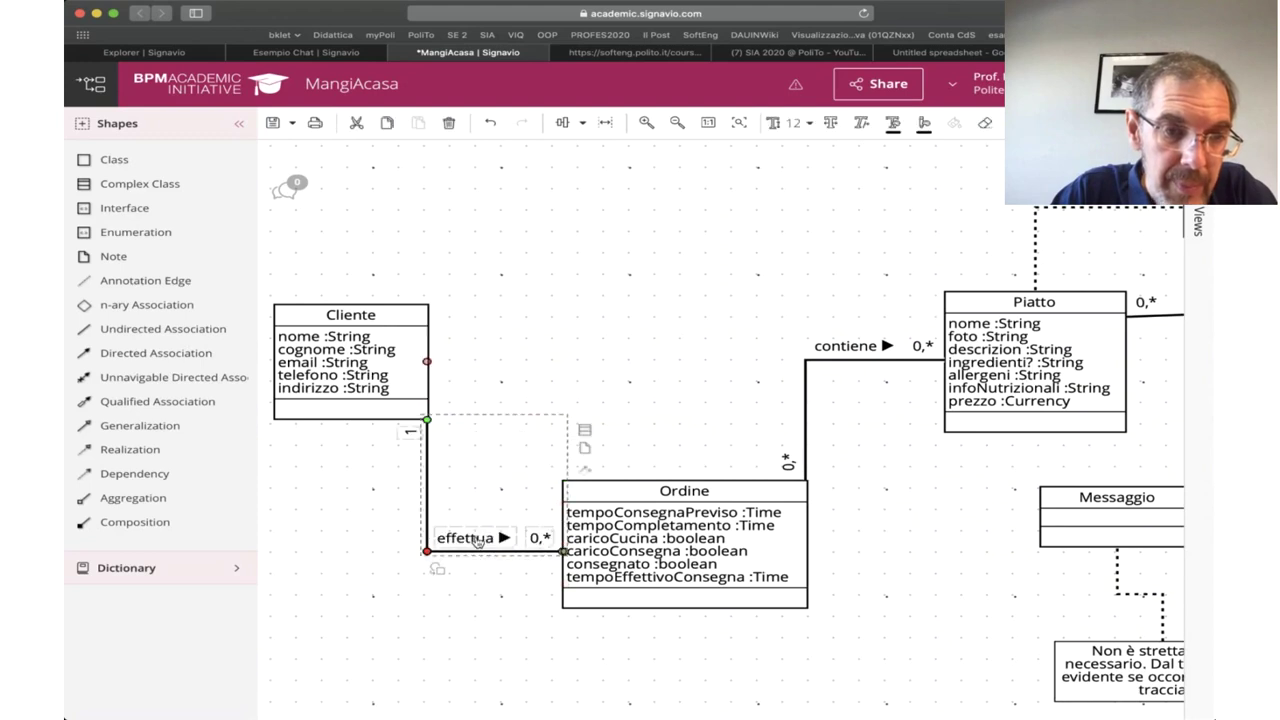
{"action": "left_click", "coordinate": [471, 576]}
{"action": "left_click", "coordinate": [427, 480]}
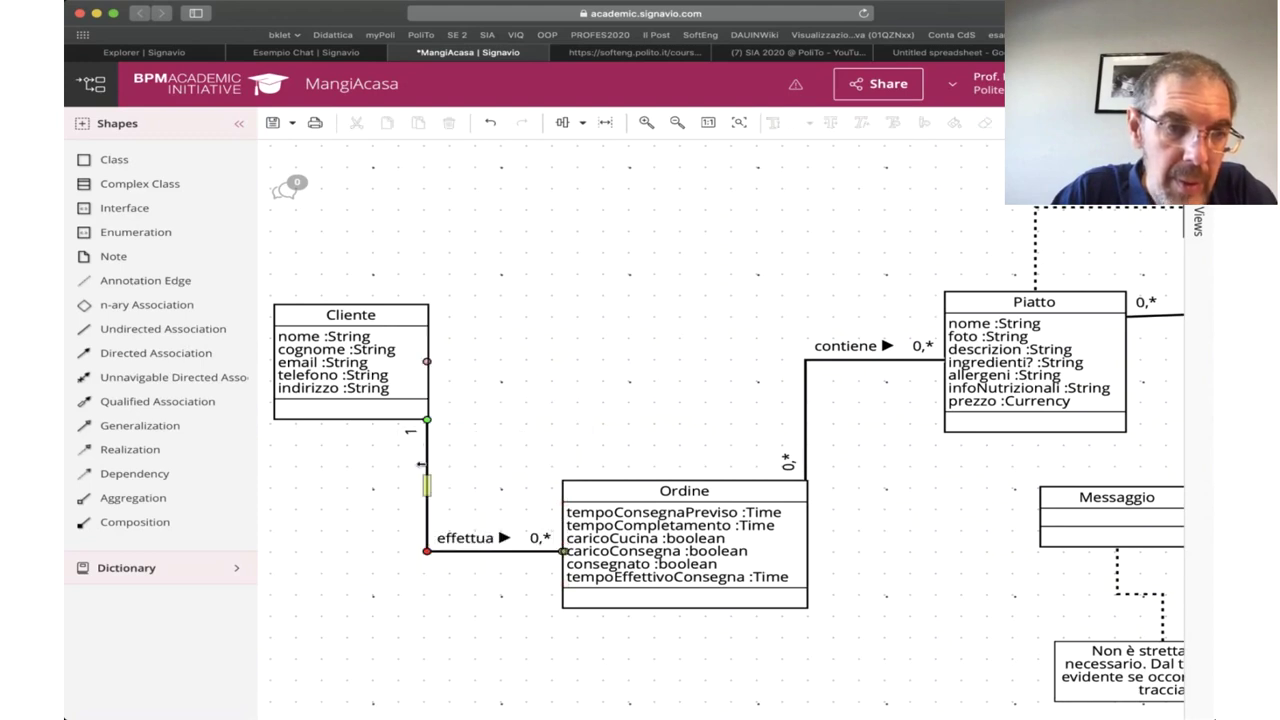
{"action": "left_click_drag", "start_coordinate": [427, 484], "coordinate": [350, 485]}
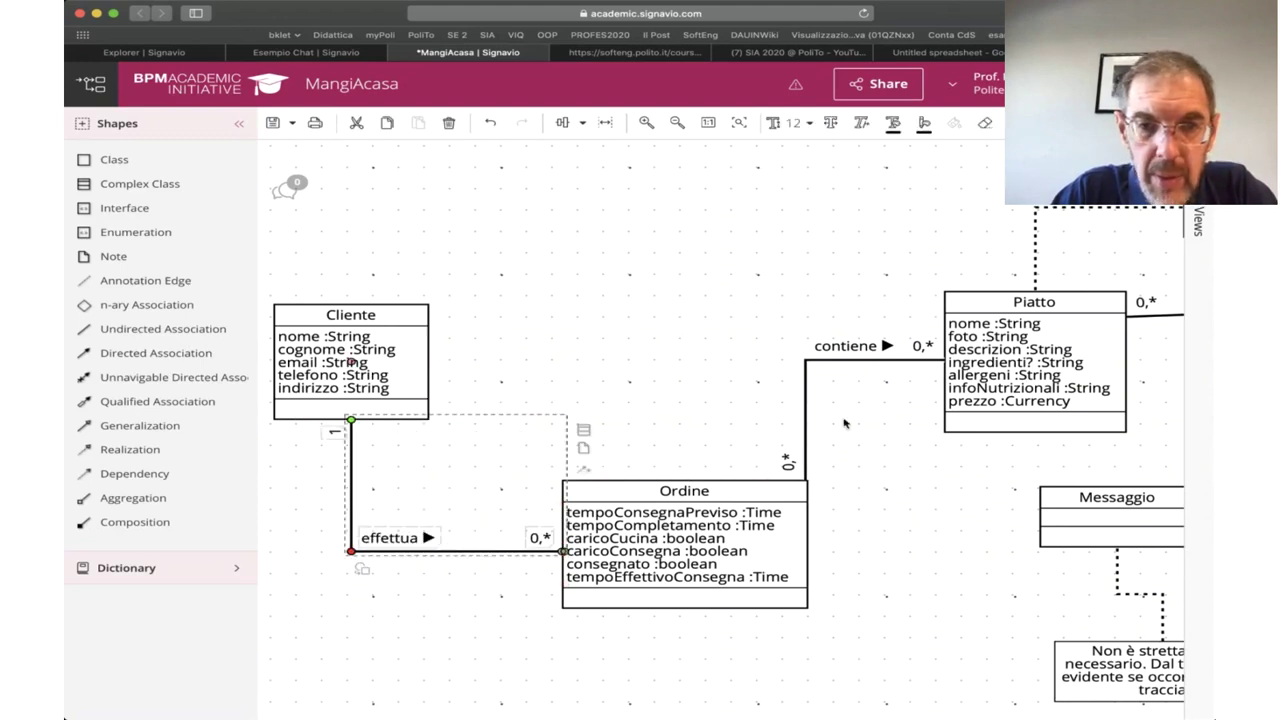
{"action": "left_click_drag", "start_coordinate": [803, 404], "coordinate": [702, 405]}
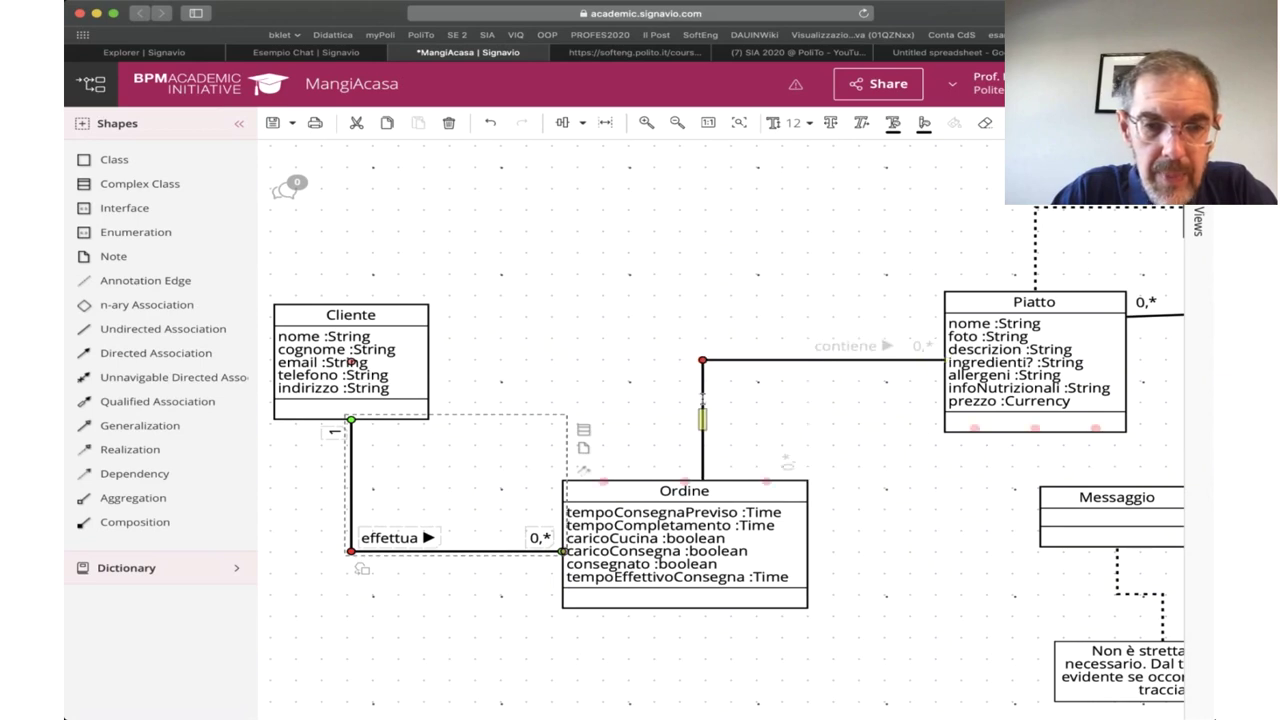
{"action": "left_click", "coordinate": [950, 567]}
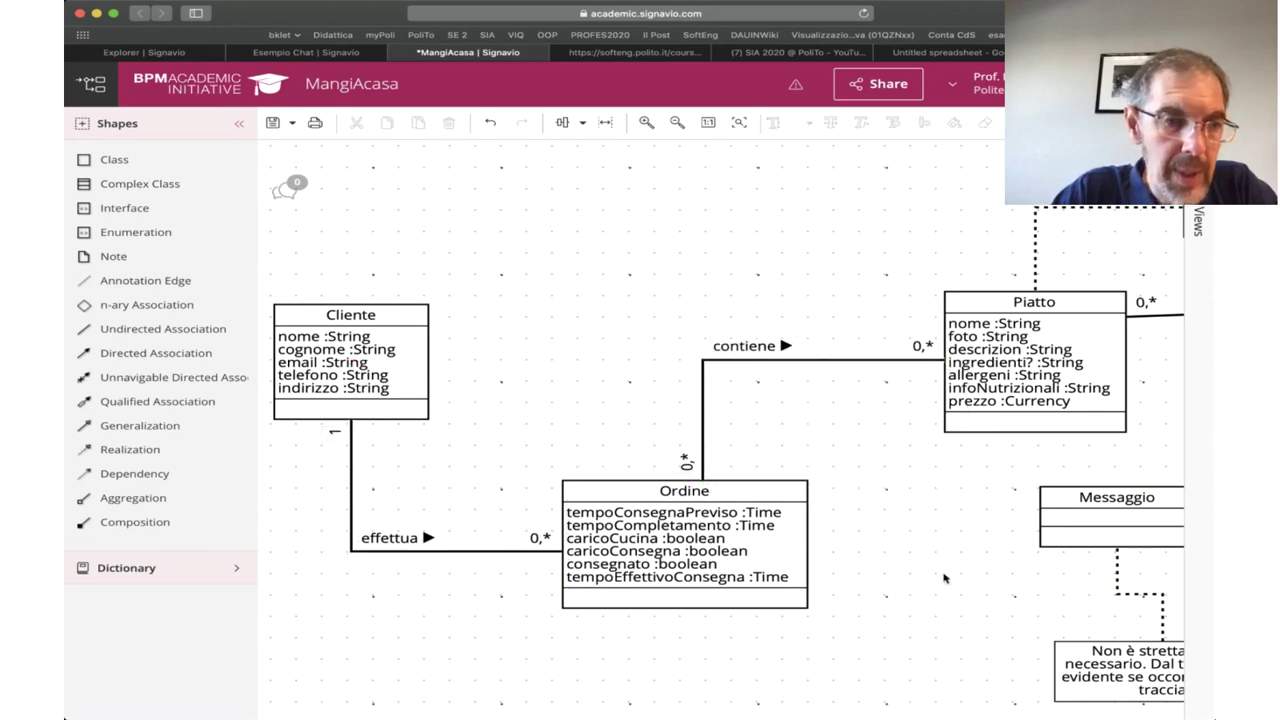